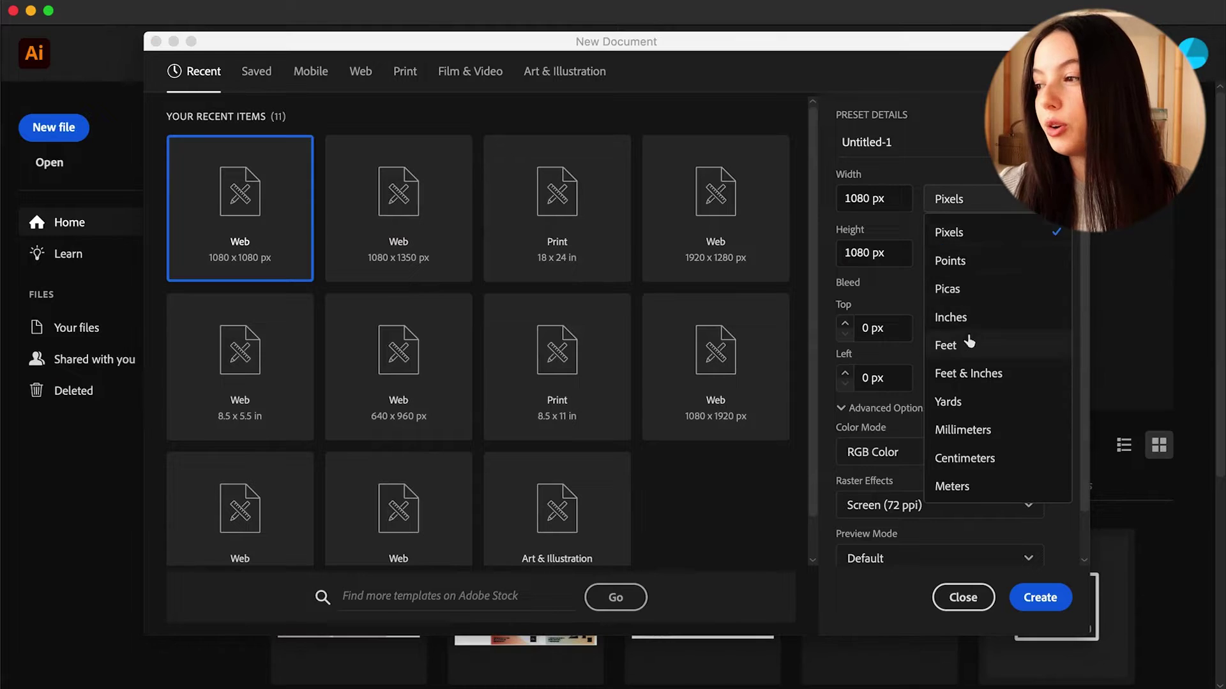
- Create a document in inches, 3.5 in wide and 2 in high, and show its rulers
{"action": "left_click", "coordinate": [962, 309]}
{"action": "double_click", "coordinate": [862, 203]}
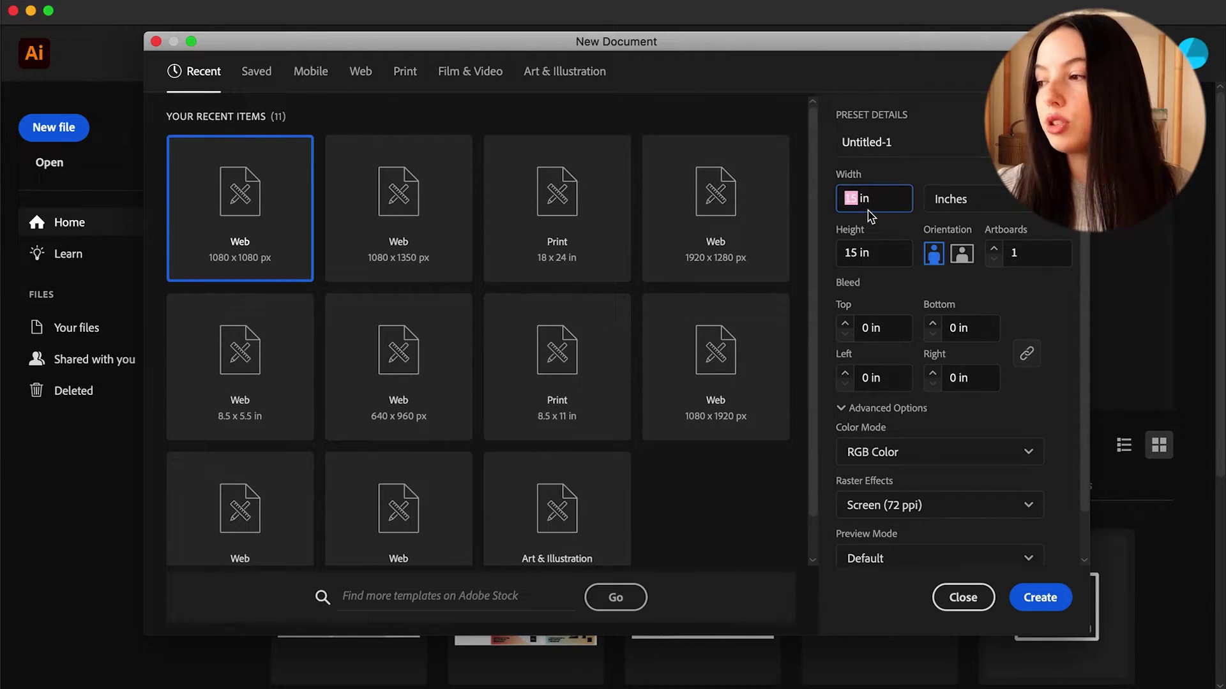
{"action": "type", "text": "3"}
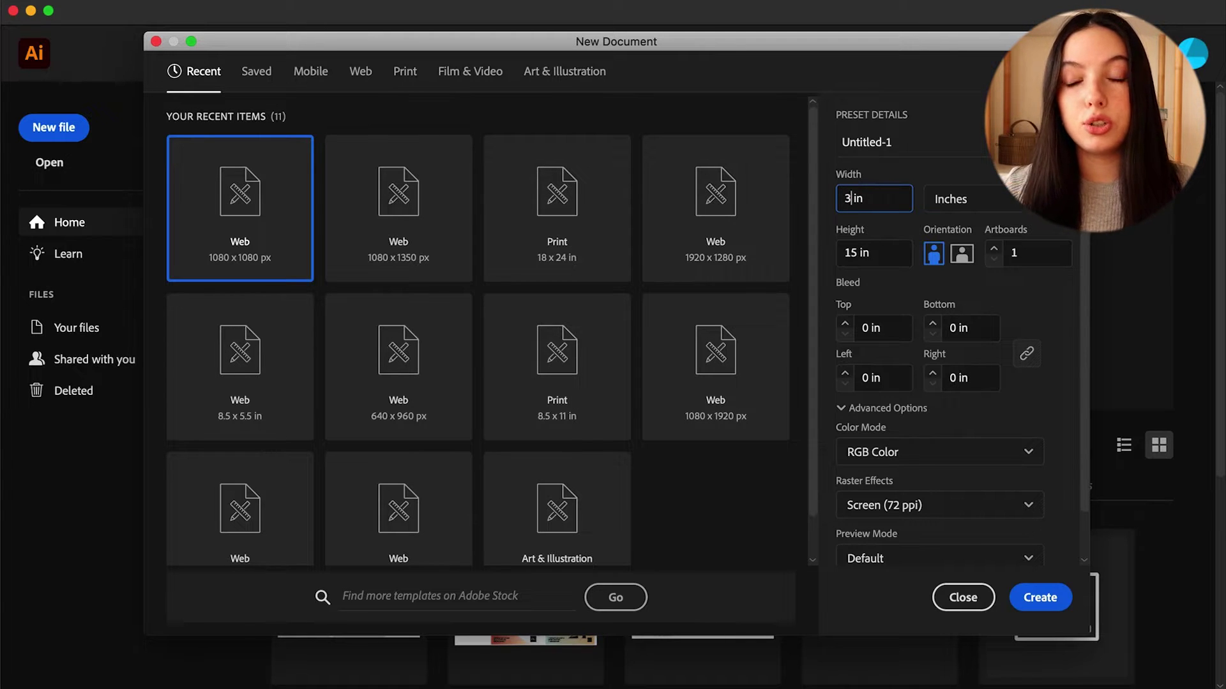
{"action": "type", "text": ".5"}
{"action": "left_click", "coordinate": [857, 255]}
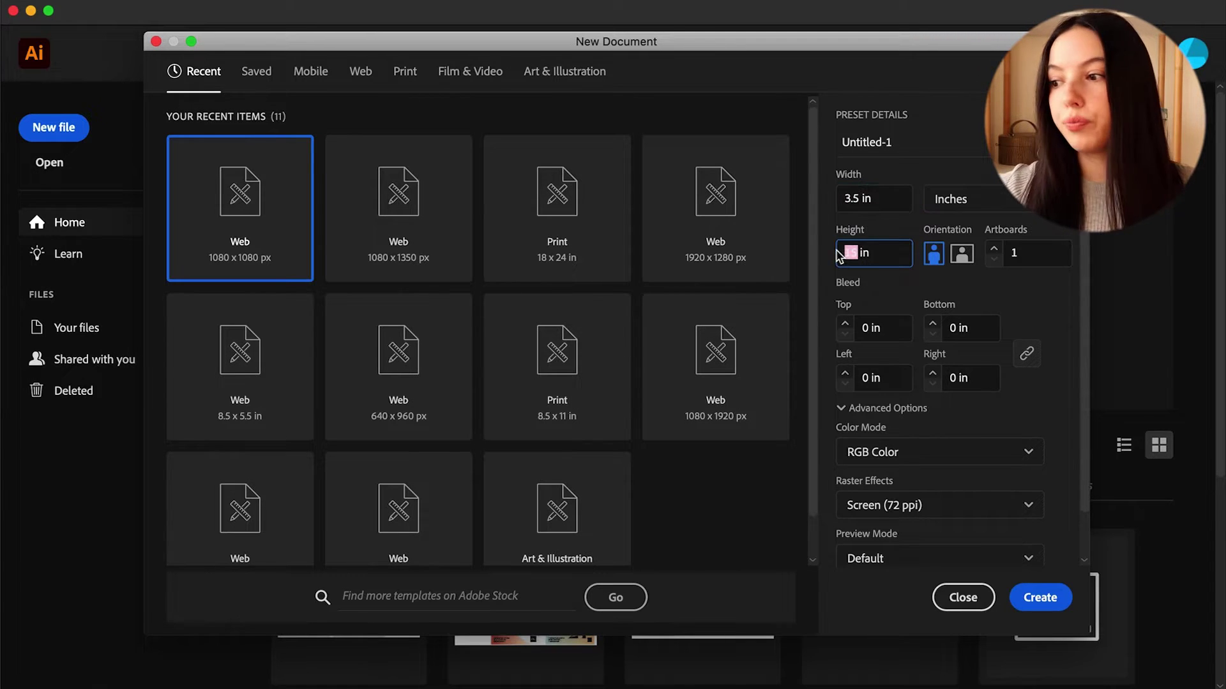
{"action": "type", "text": "2"}
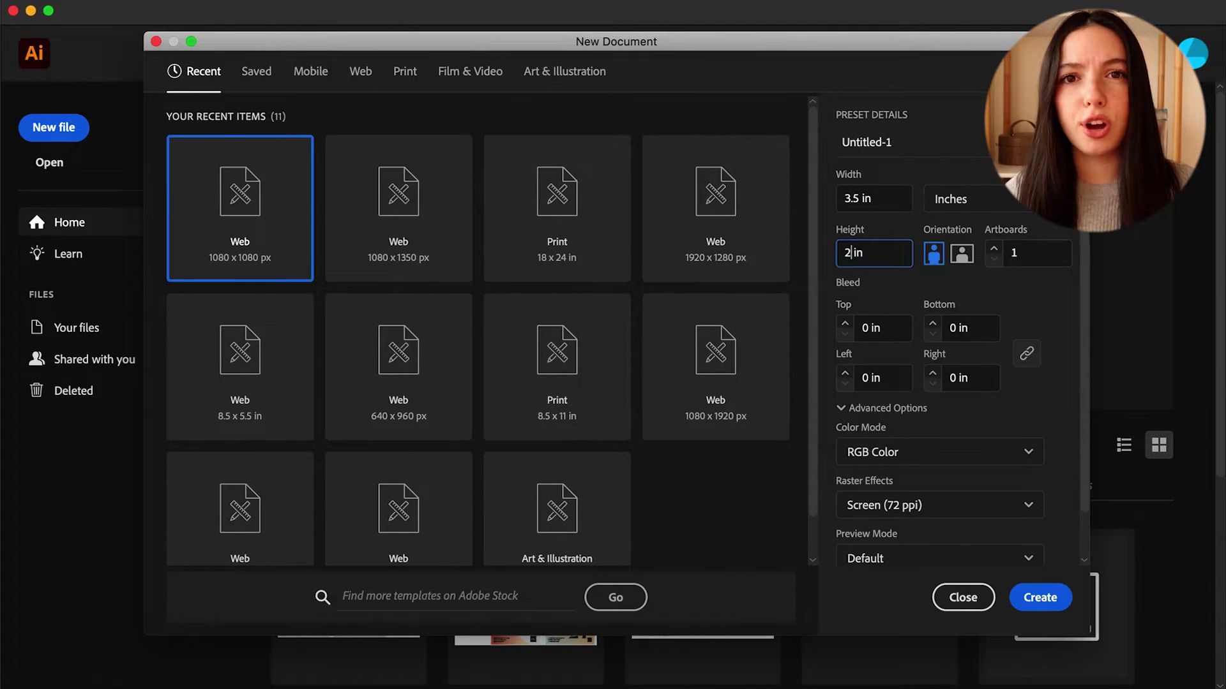
{"action": "left_click", "coordinate": [937, 289]}
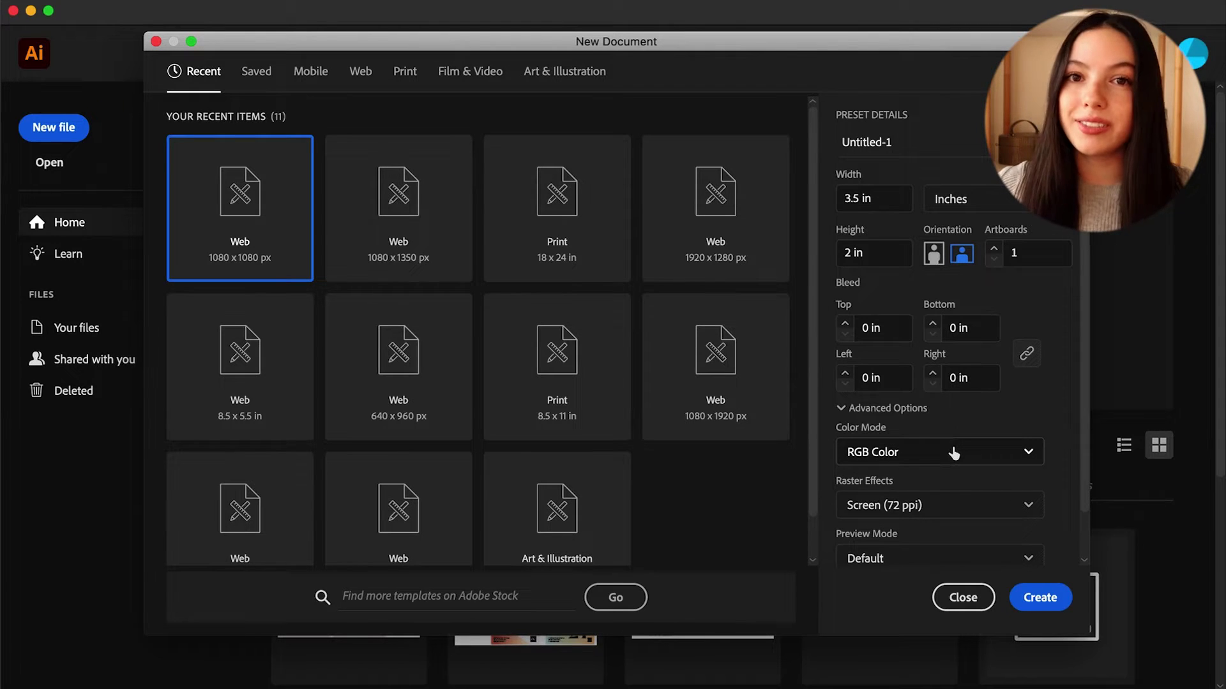
{"action": "left_click", "coordinate": [1038, 597]}
{"action": "key", "text": "super+r"}
- Add a second 3.5 x 2 in artboard beside the first and leave artboard editing
{"action": "scroll", "coordinate": [433, 438], "scroll_direction": "down", "scroll_amount": 3}
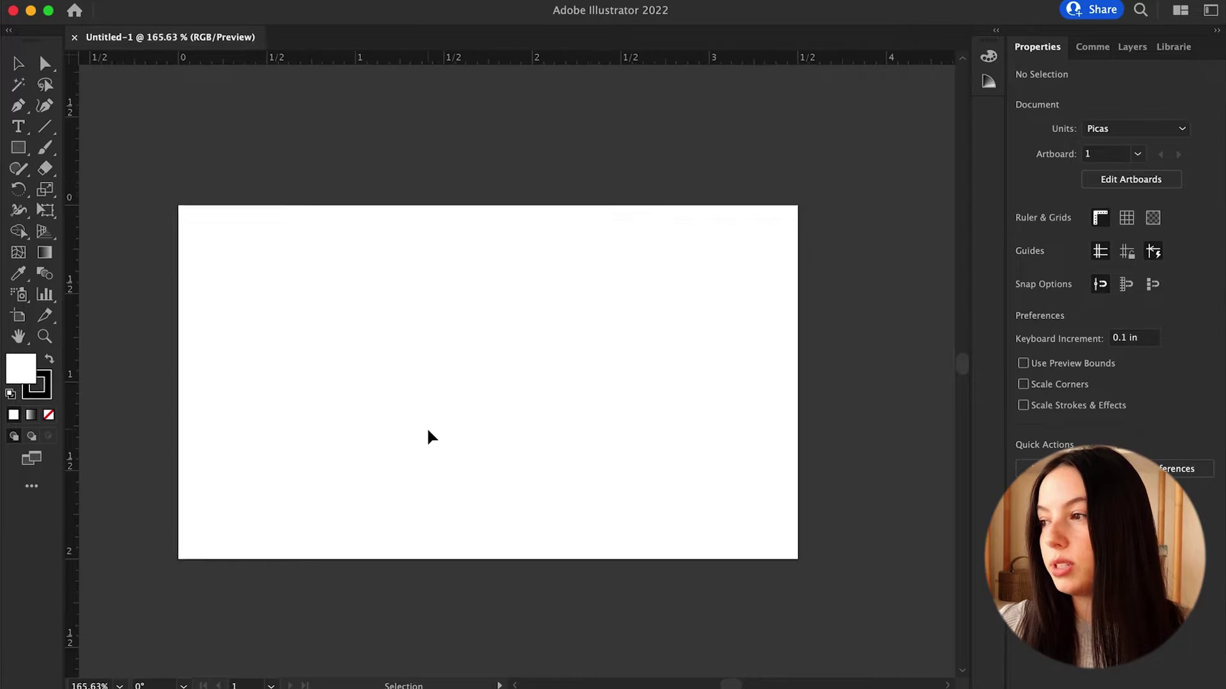
{"action": "scroll", "coordinate": [430, 436], "scroll_direction": "down", "scroll_amount": 3}
{"action": "scroll", "coordinate": [438, 415], "scroll_direction": "up", "scroll_amount": 4}
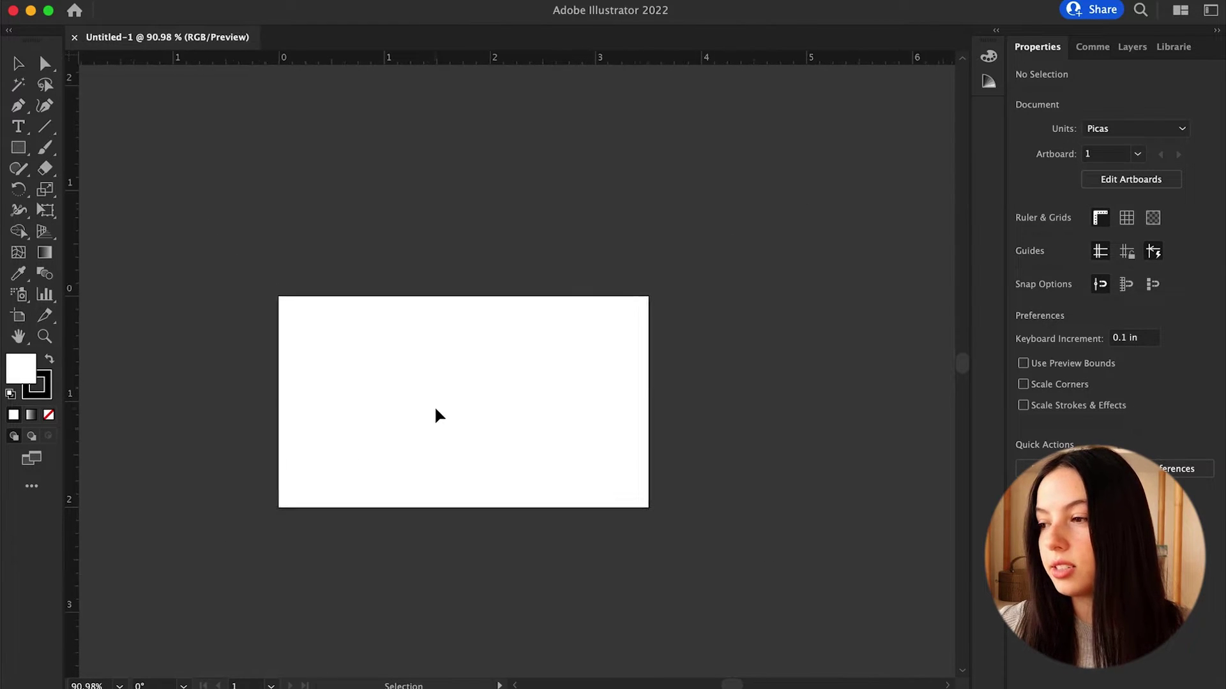
{"action": "scroll", "coordinate": [440, 412], "scroll_direction": "down", "scroll_amount": 2}
{"action": "left_click", "coordinate": [1126, 181]}
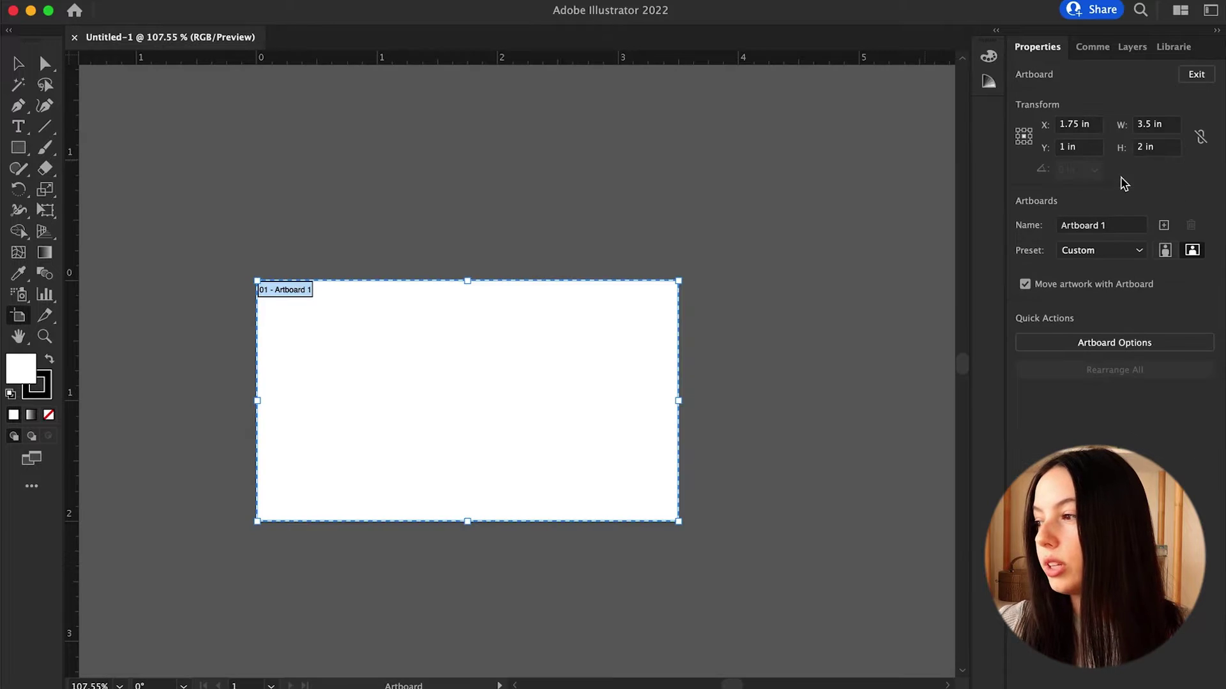
{"action": "left_click", "coordinate": [1164, 225]}
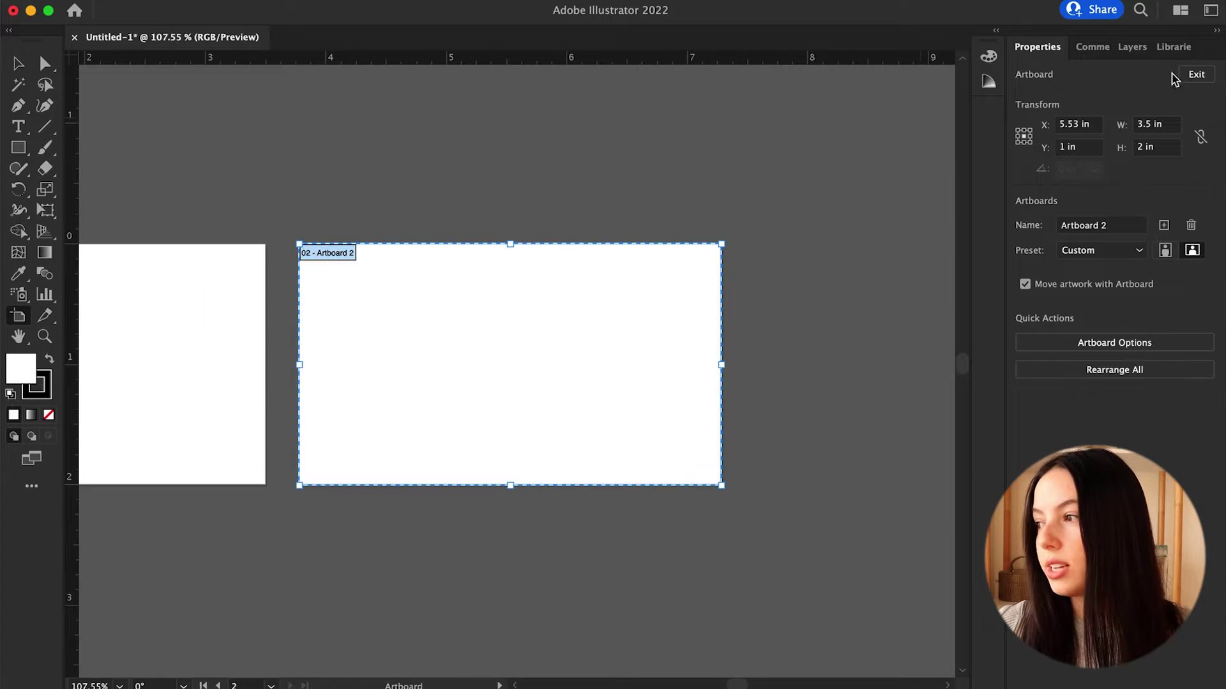
{"action": "left_click", "coordinate": [1195, 75]}
- Add a text box reading "Brand Studio" outside the first artboard, near its upper-left corner, and shrink its frame
{"action": "scroll", "coordinate": [542, 285], "scroll_direction": "left", "scroll_amount": 5}
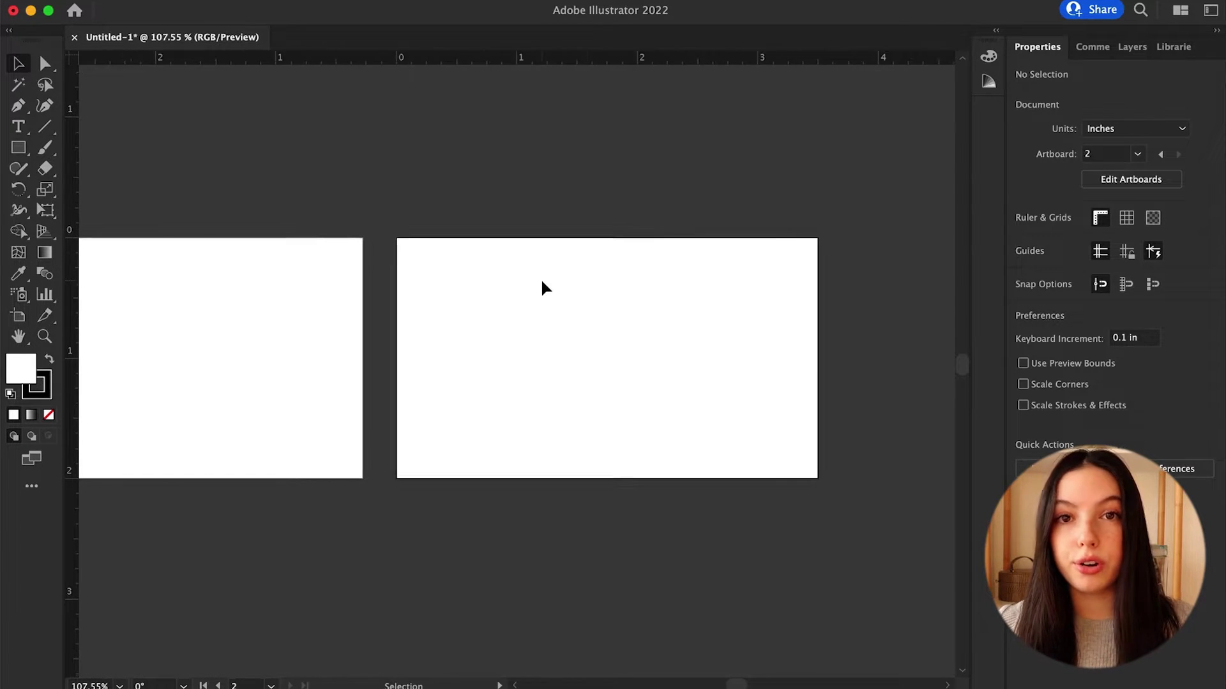
{"action": "scroll", "coordinate": [542, 284], "scroll_direction": "left", "scroll_amount": 3}
{"action": "scroll", "coordinate": [542, 283], "scroll_direction": "down", "scroll_amount": 2}
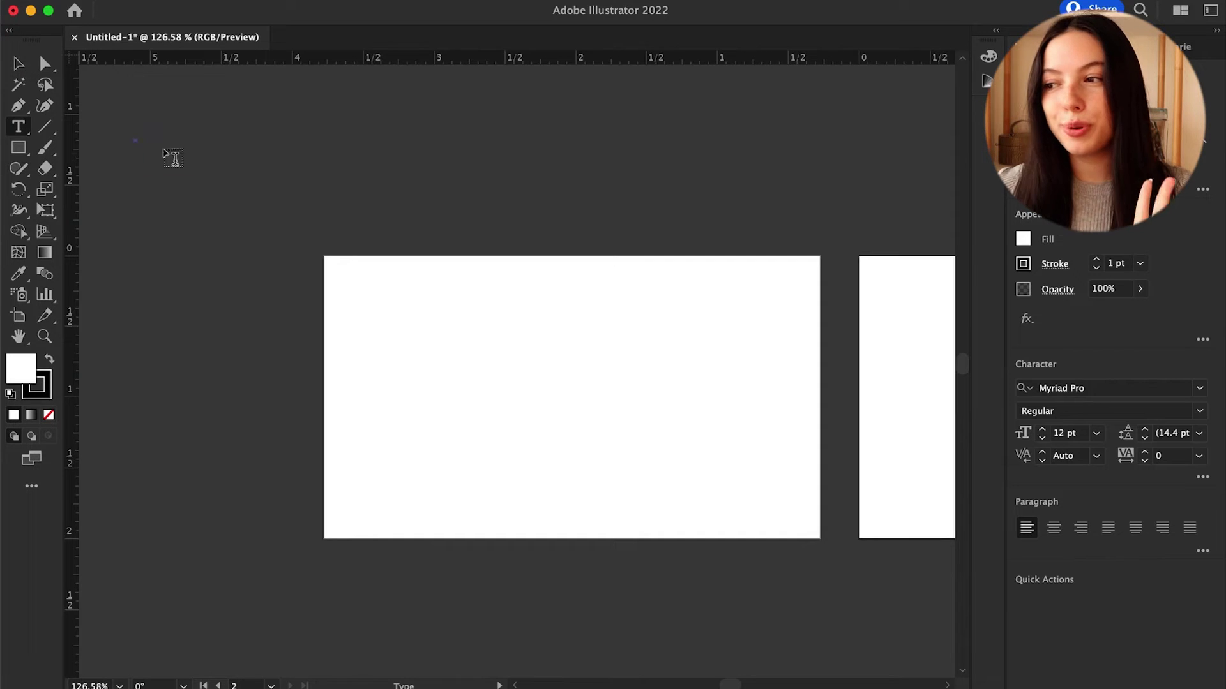
{"action": "left_click_drag", "start_coordinate": [136, 139], "coordinate": [356, 228]}
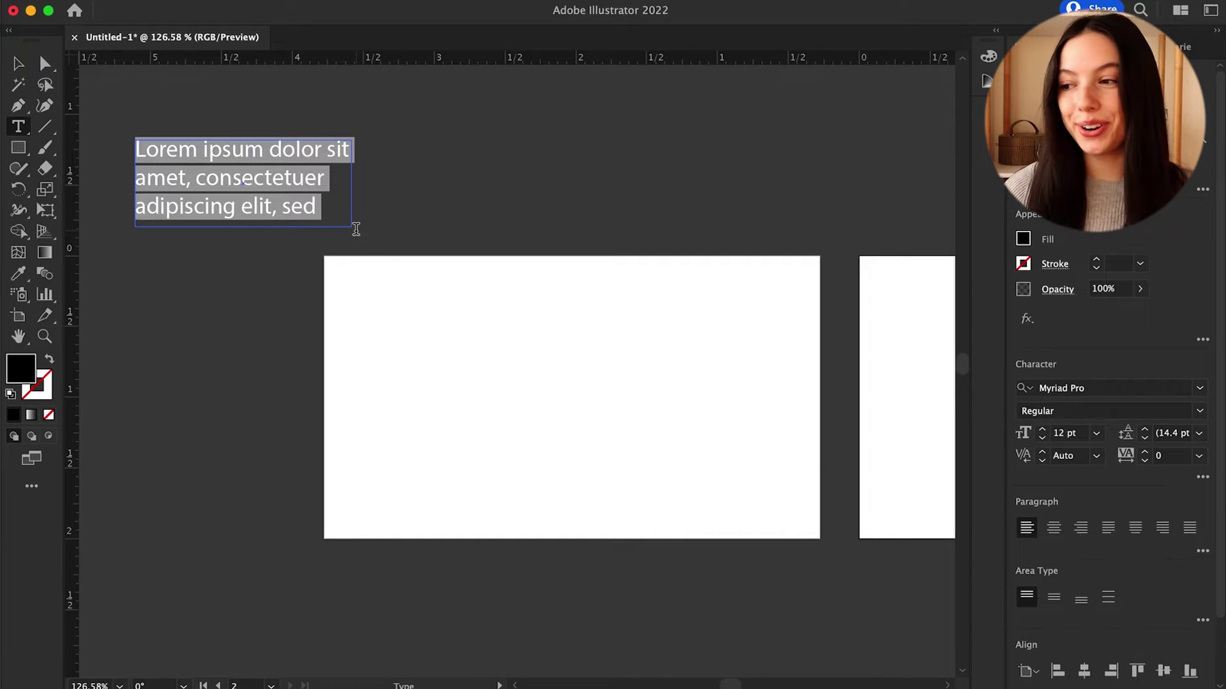
{"action": "type", "text": "Brand"}
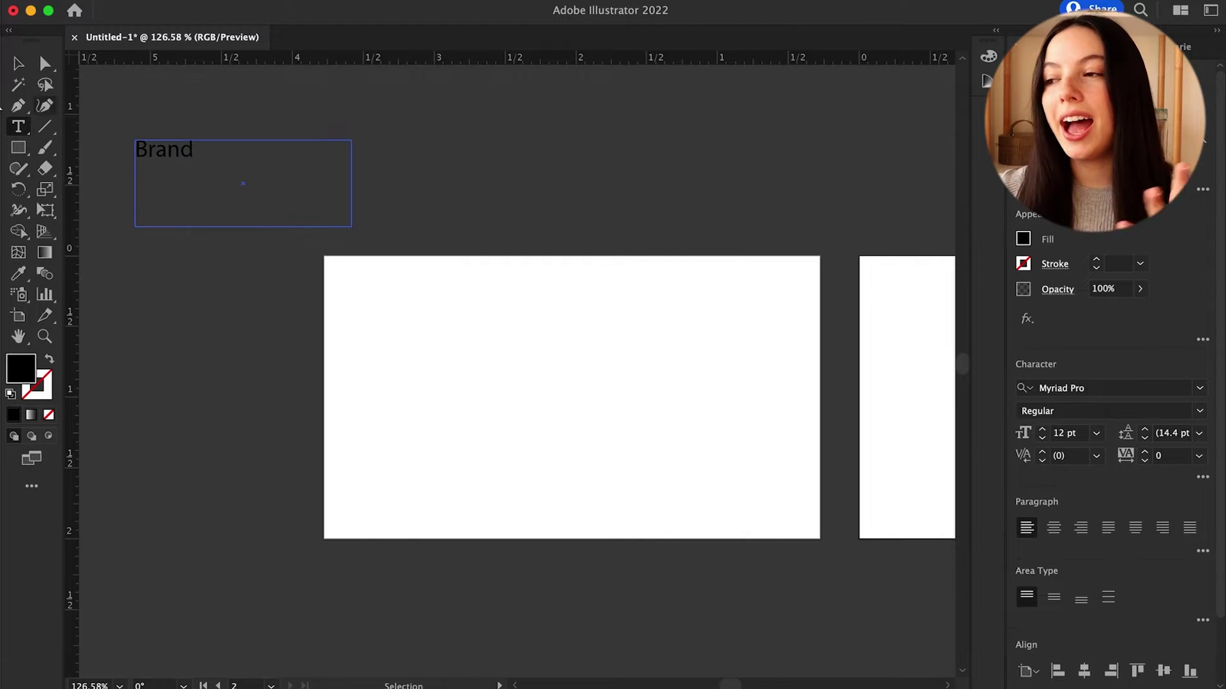
{"action": "type", "text": " S"}
{"action": "key", "text": "BackSpace"}
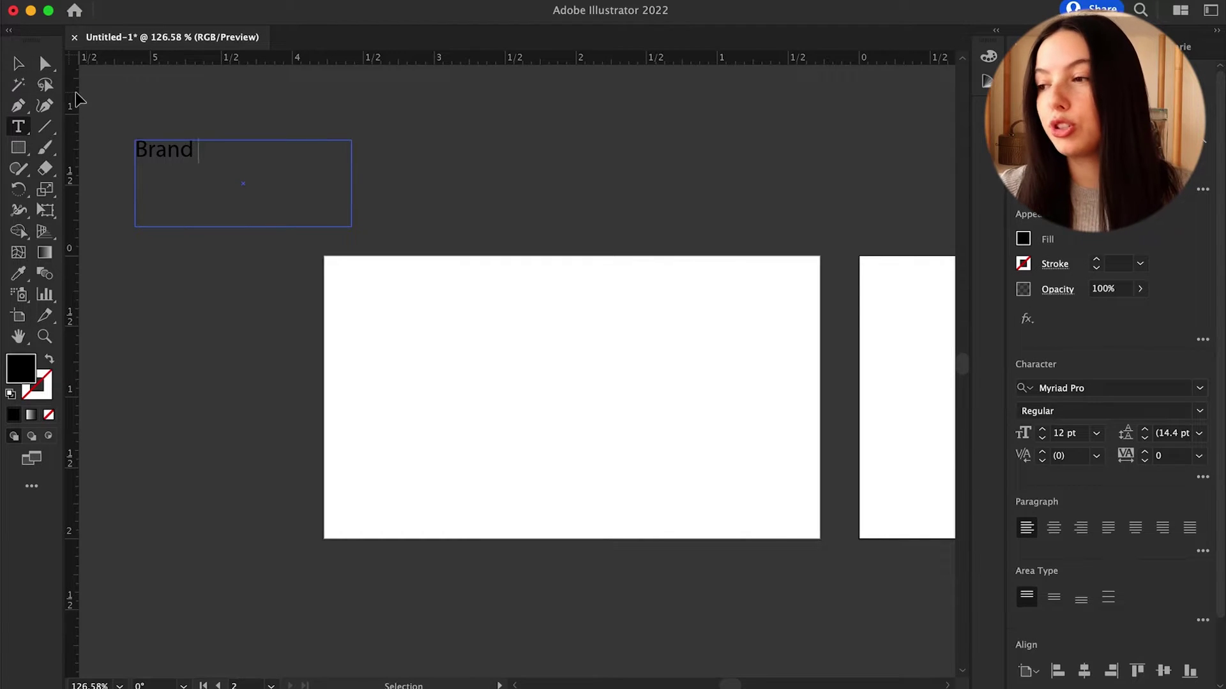
{"action": "type", "text": "Studio"}
{"action": "key", "text": "Escape"}
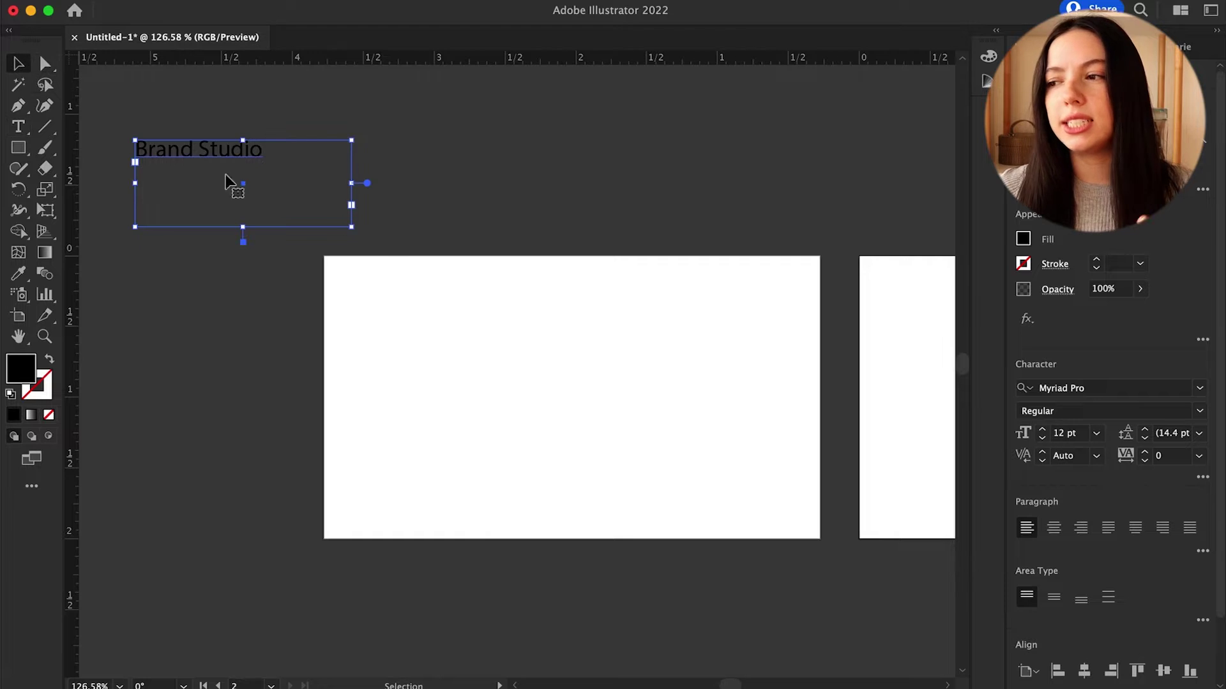
{"action": "left_click_drag", "start_coordinate": [354, 231], "coordinate": [308, 194]}
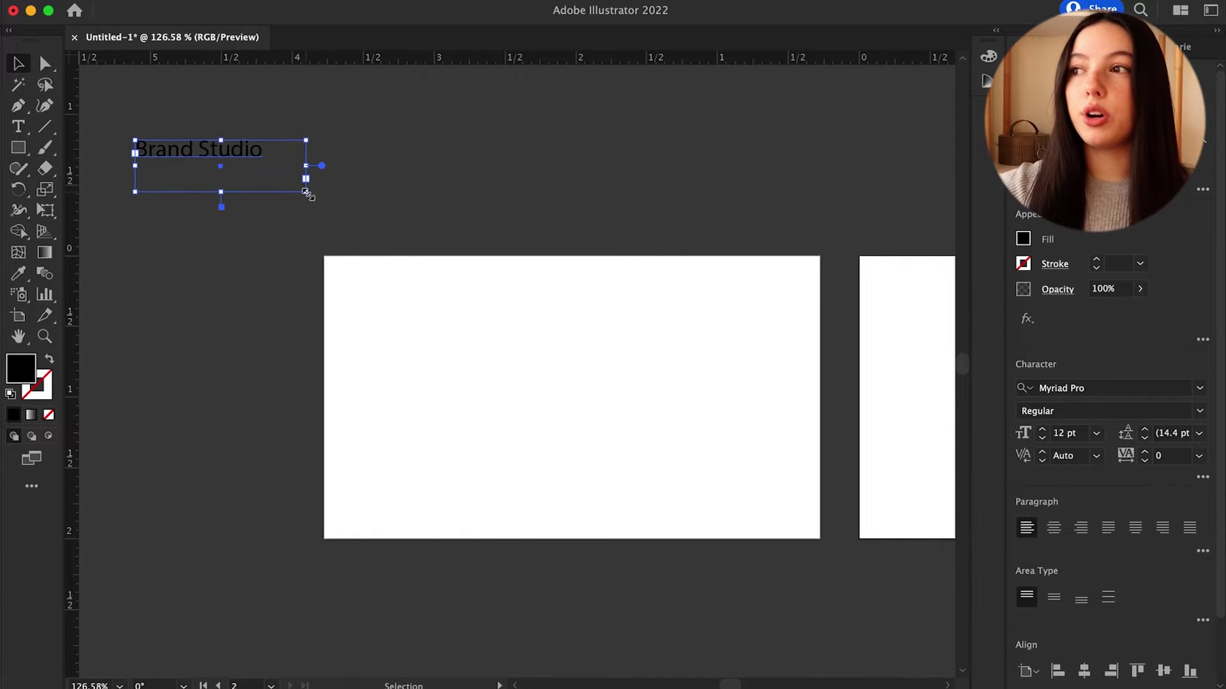
- Move the "Brand Studio" text to just above the first artboard's left part
{"action": "left_click", "coordinate": [259, 278]}
{"action": "left_click", "coordinate": [182, 152]}
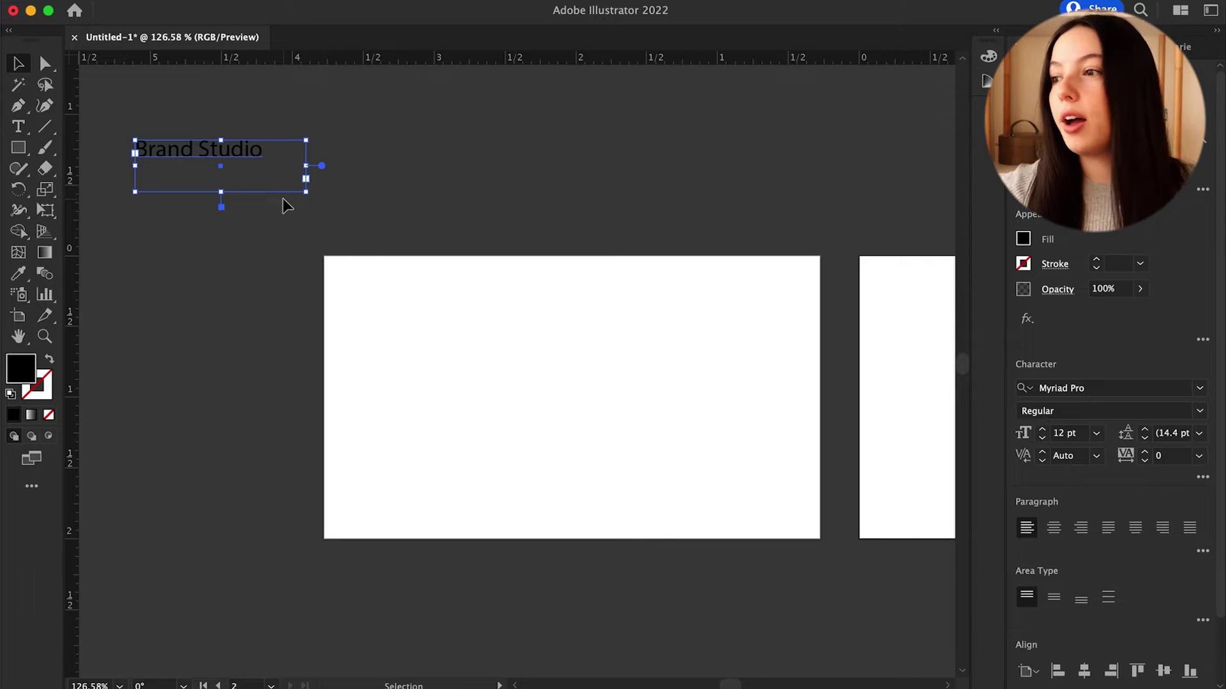
{"action": "left_click", "coordinate": [268, 227]}
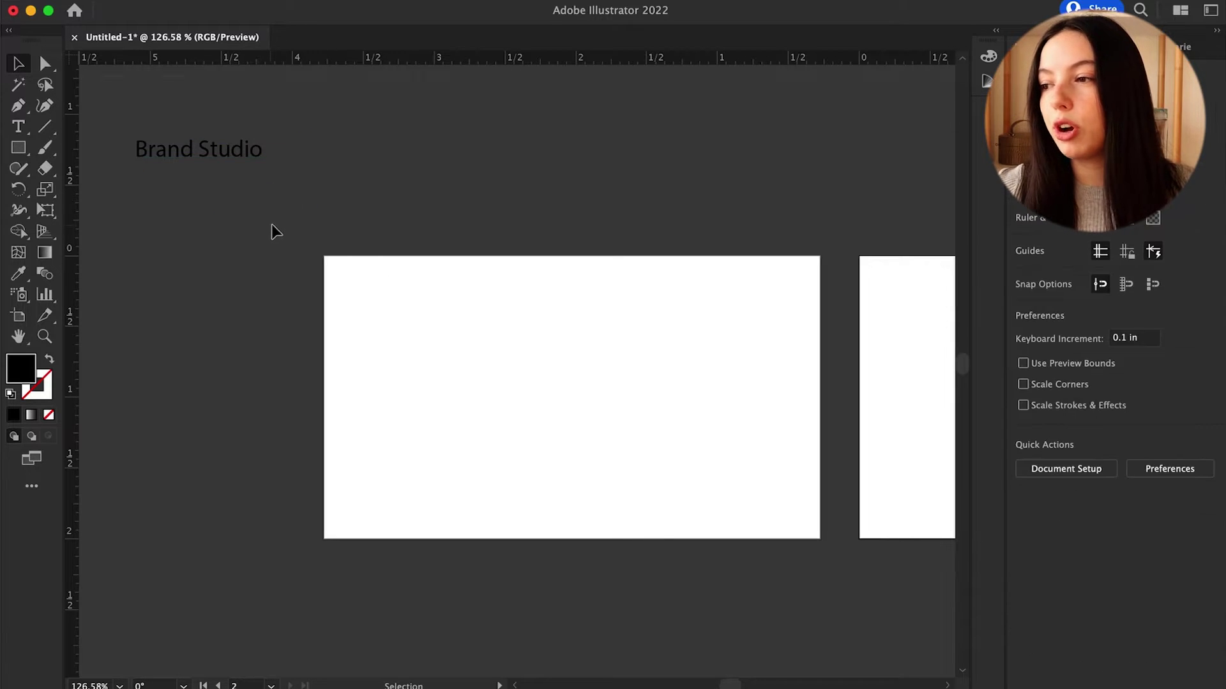
{"action": "left_click", "coordinate": [223, 161]}
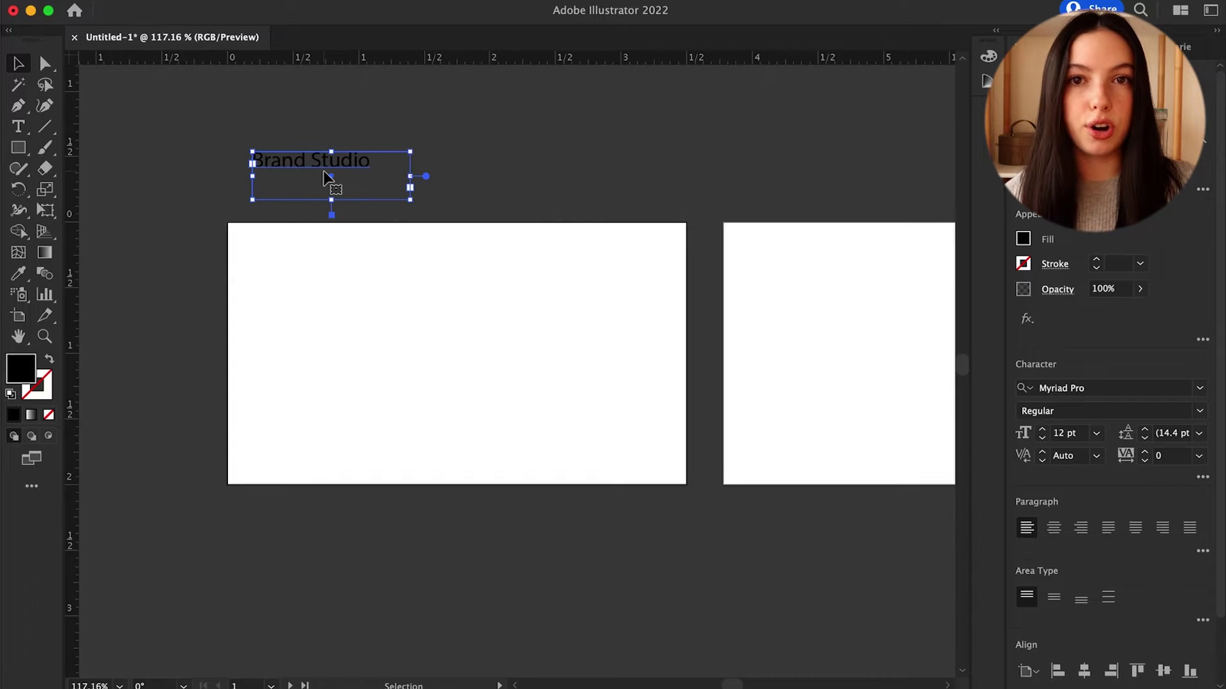
- Add a text box reading "BRAND" on the first artboard and select the whole word
{"action": "left_click_drag", "start_coordinate": [304, 172], "coordinate": [440, 297]}
{"action": "left_click_drag", "start_coordinate": [518, 348], "coordinate": [695, 369]}
{"action": "double_click", "coordinate": [461, 314]}
{"action": "left_click_drag", "start_coordinate": [473, 308], "coordinate": [315, 304]}
{"action": "type", "text": "BRAND"}
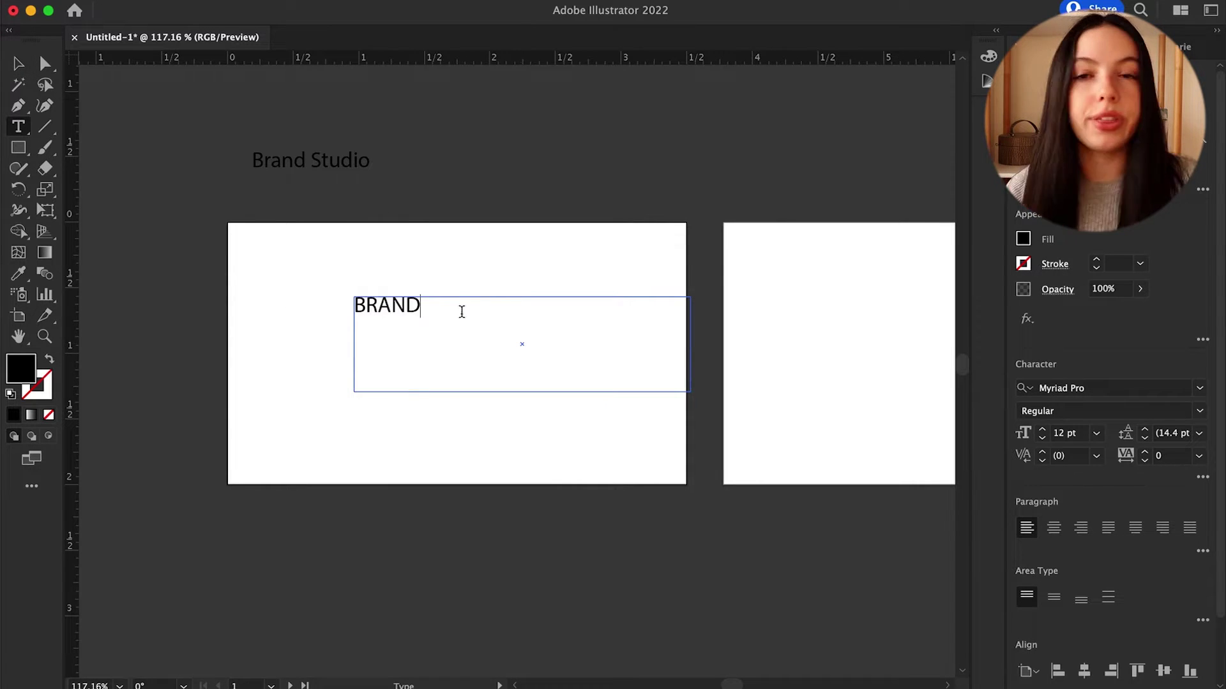
{"action": "left_click_drag", "start_coordinate": [448, 306], "coordinate": [327, 316]}
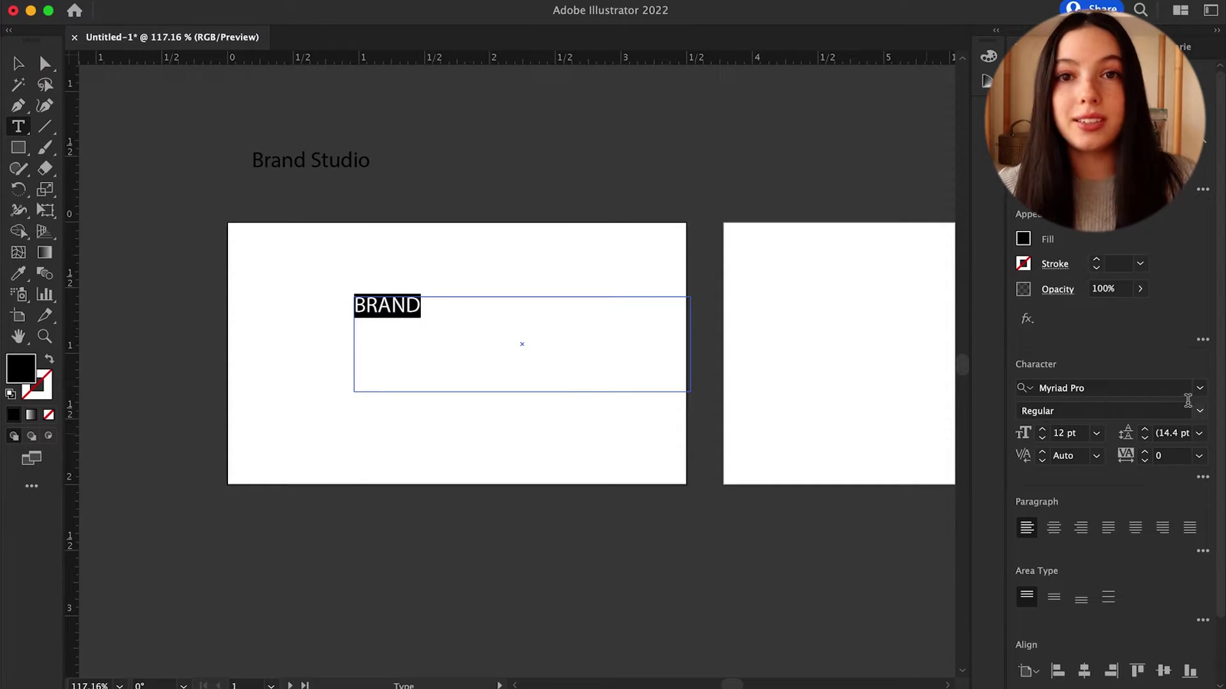
{"action": "left_click", "coordinate": [1200, 390]}
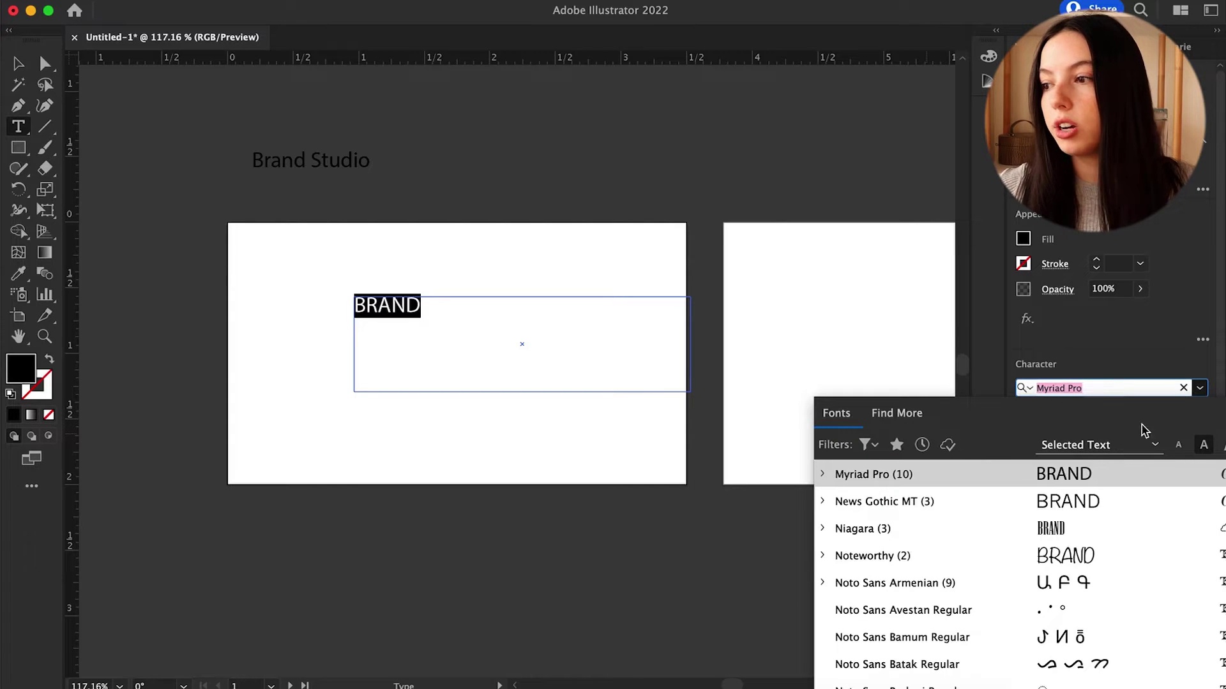
{"action": "scroll", "coordinate": [890, 625], "scroll_direction": "down", "scroll_amount": 4}
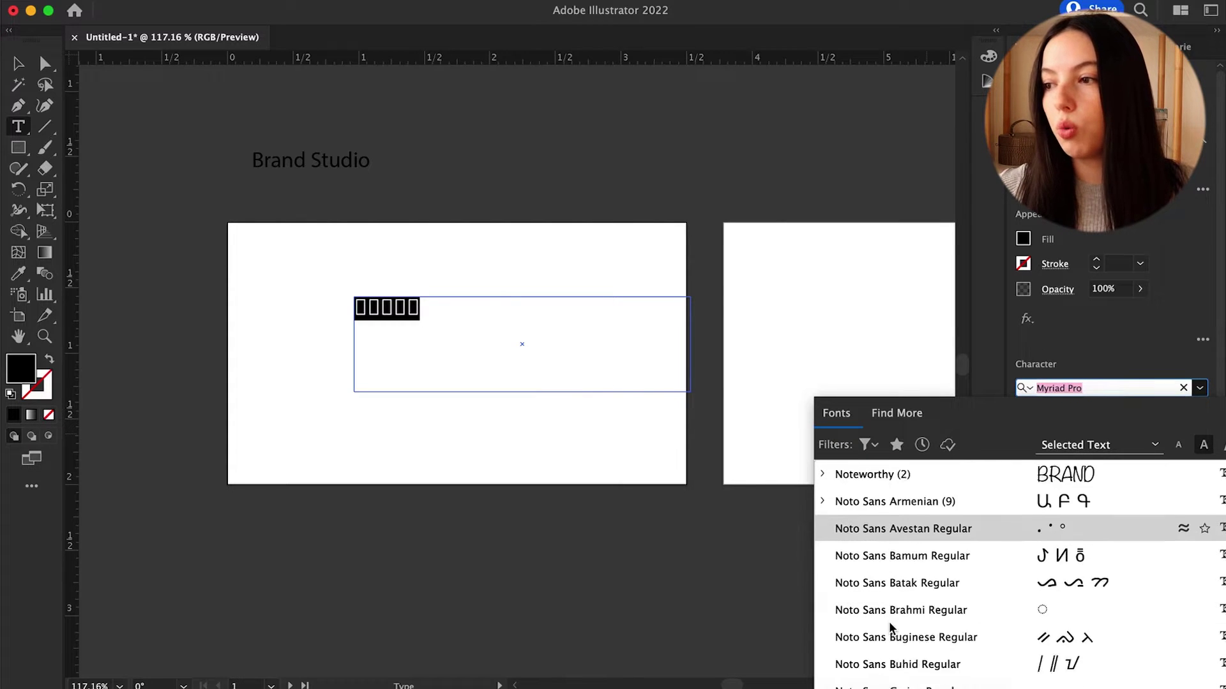
{"action": "key", "text": "Escape"}
- Increase the font size of the selected word "BRAND" to 50 pt
{"action": "left_click", "coordinate": [1042, 430]}
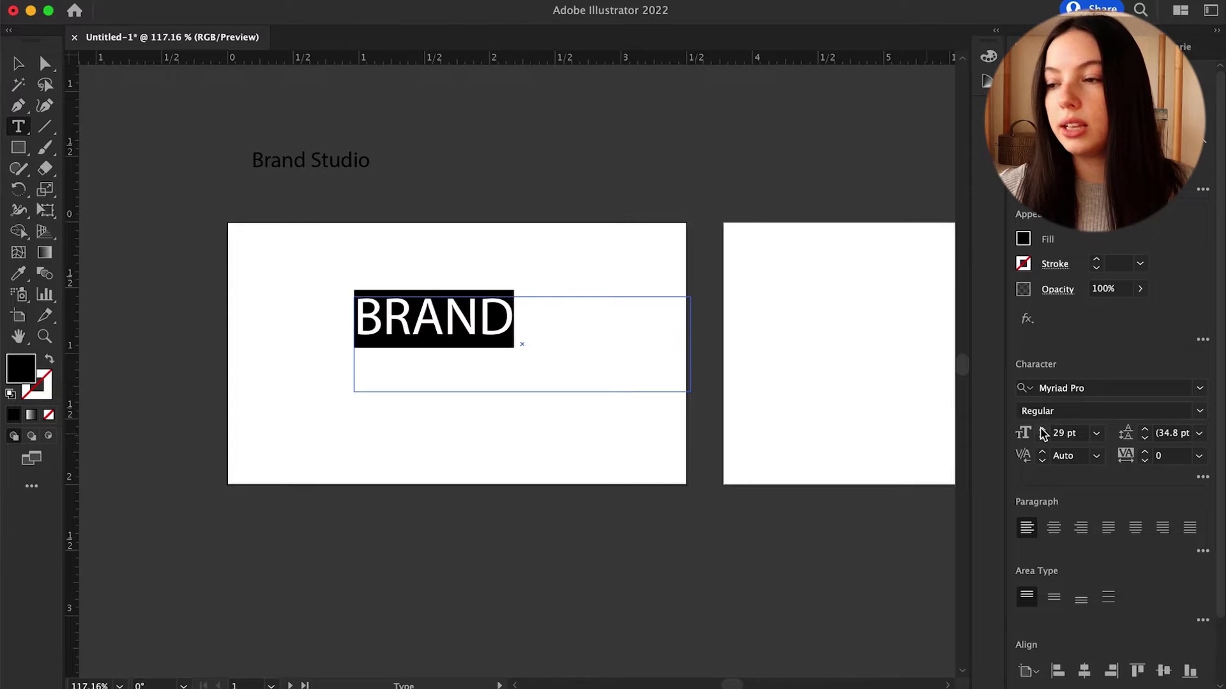
{"action": "left_click", "coordinate": [1041, 429]}
{"action": "left_click", "coordinate": [1042, 430]}
{"action": "left_click", "coordinate": [1042, 429]}
{"action": "left_click", "coordinate": [1042, 430]}
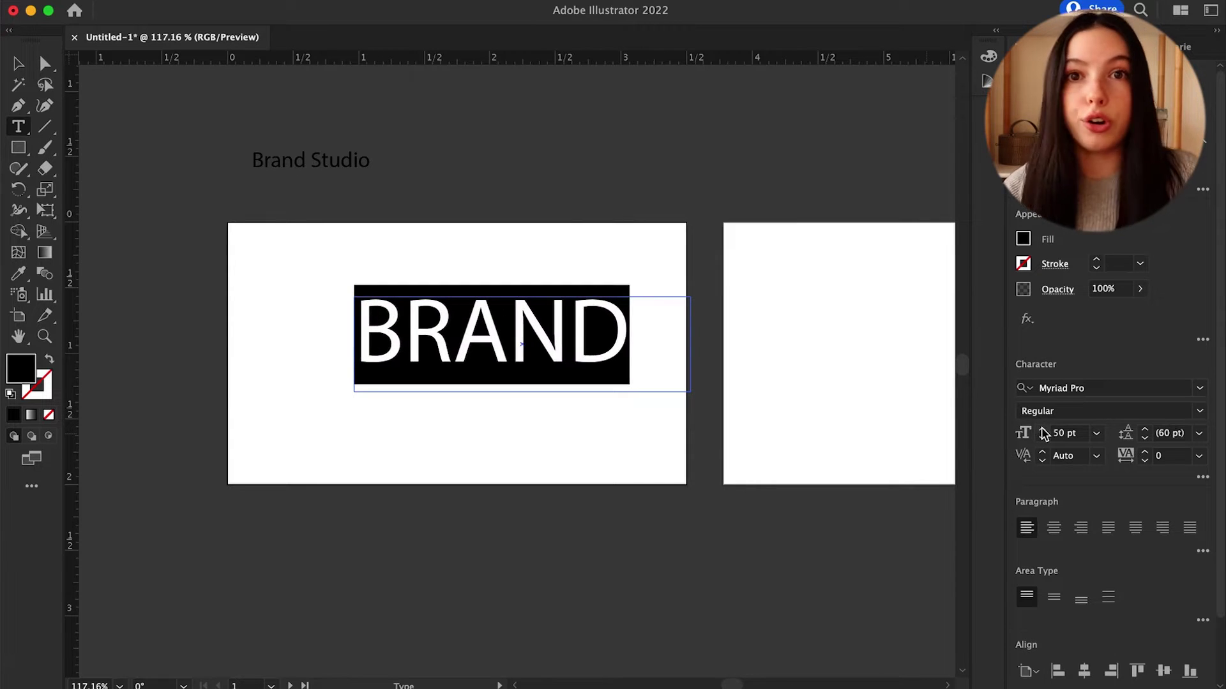
- Browse the available fonts and preview different typefaces on the selected word "BRAND"
{"action": "left_click", "coordinate": [1200, 389]}
{"action": "scroll", "coordinate": [870, 583], "scroll_direction": "down", "scroll_amount": 20}
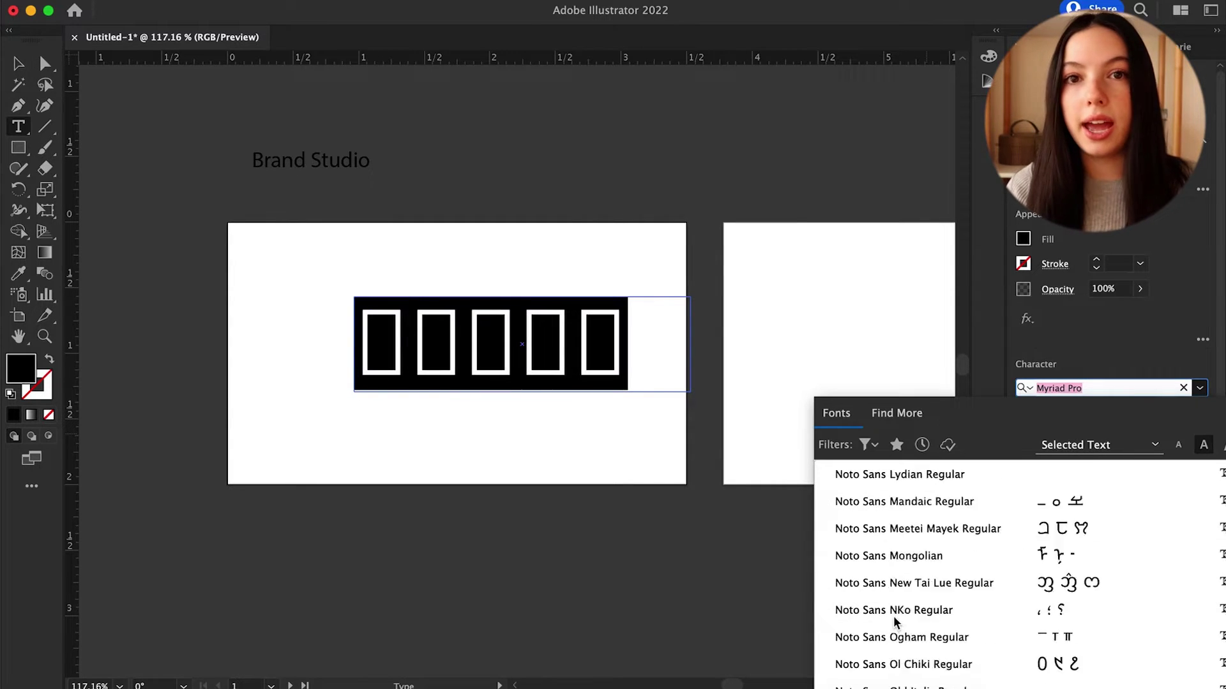
{"action": "scroll", "coordinate": [896, 573], "scroll_direction": "up", "scroll_amount": 20}
{"action": "scroll", "coordinate": [895, 572], "scroll_direction": "up", "scroll_amount": 10}
{"action": "scroll", "coordinate": [906, 556], "scroll_direction": "down", "scroll_amount": 4}
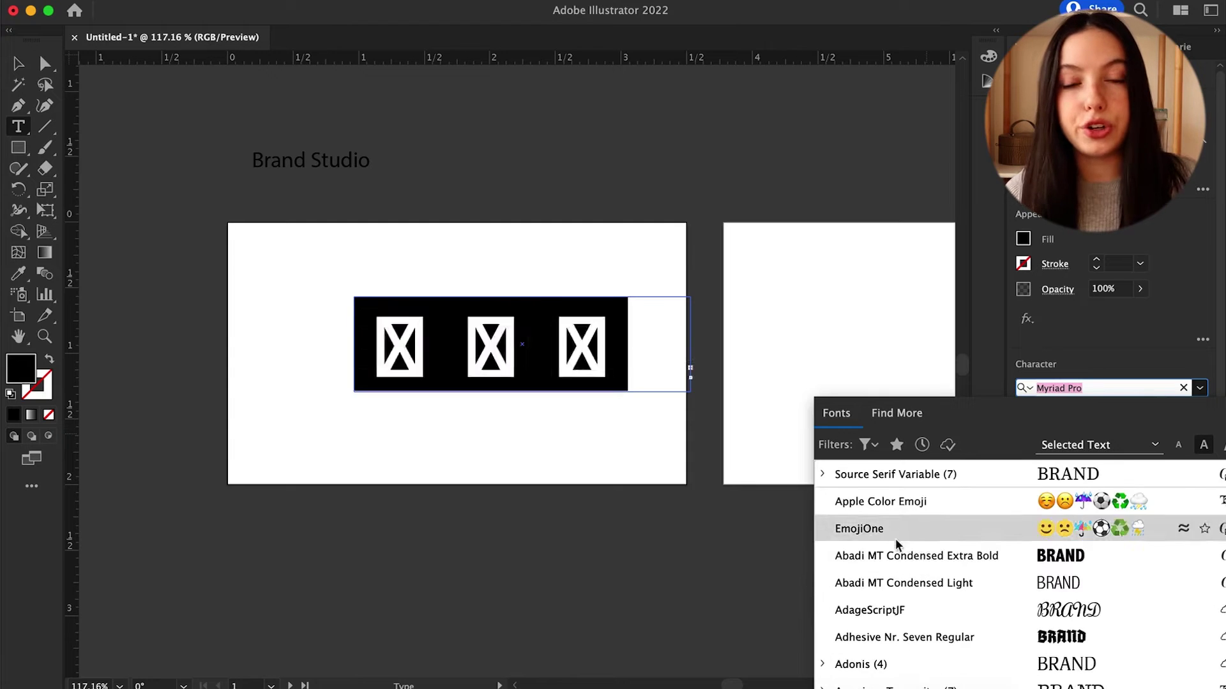
{"action": "scroll", "coordinate": [893, 619], "scroll_direction": "down", "scroll_amount": 10}
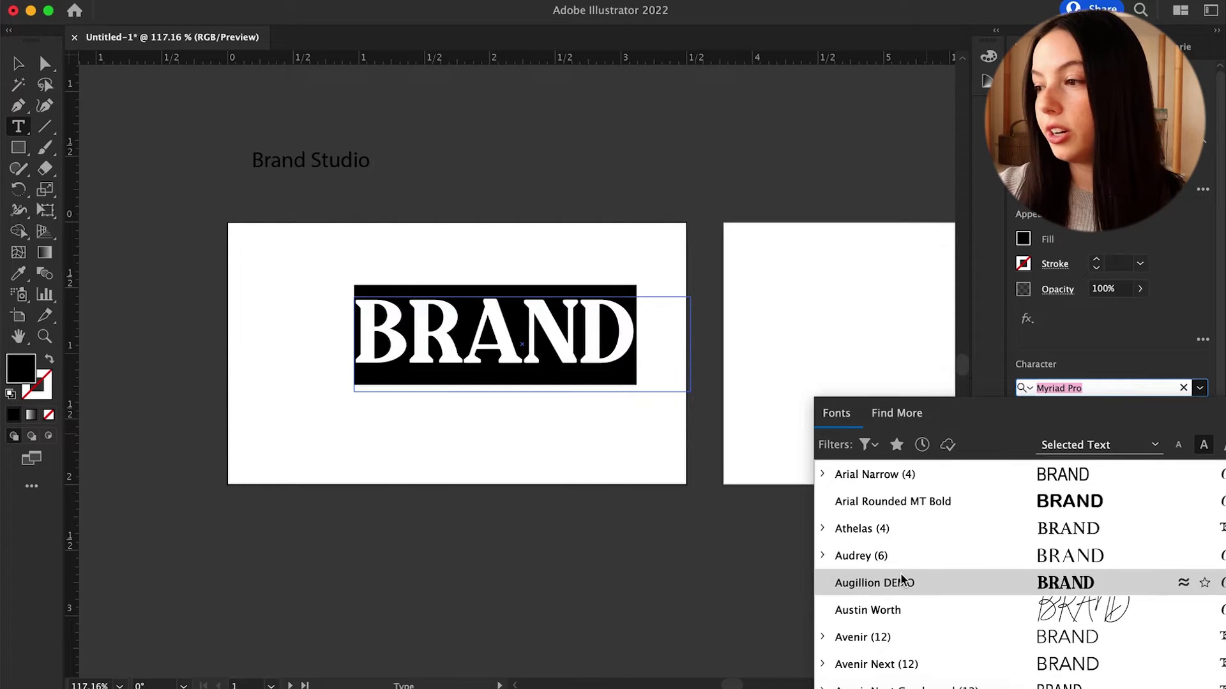
{"action": "scroll", "coordinate": [902, 579], "scroll_direction": "down", "scroll_amount": 2}
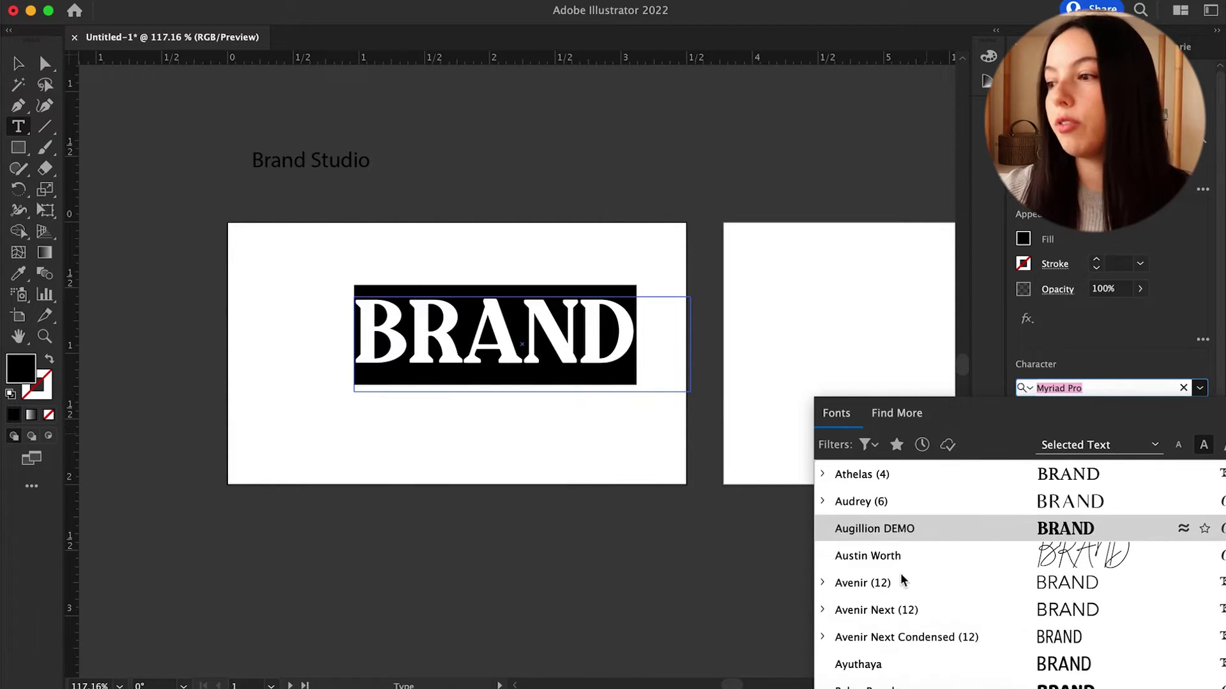
{"action": "scroll", "coordinate": [901, 581], "scroll_direction": "down", "scroll_amount": 10}
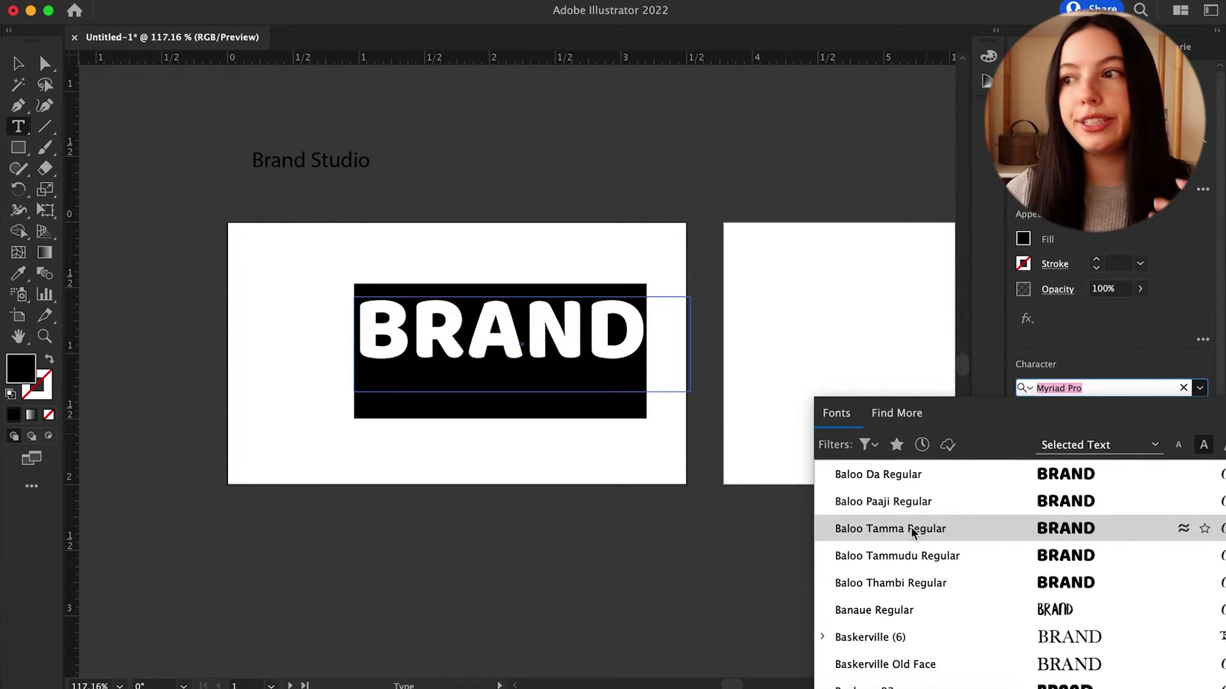
{"action": "scroll", "coordinate": [916, 543], "scroll_direction": "down", "scroll_amount": 3}
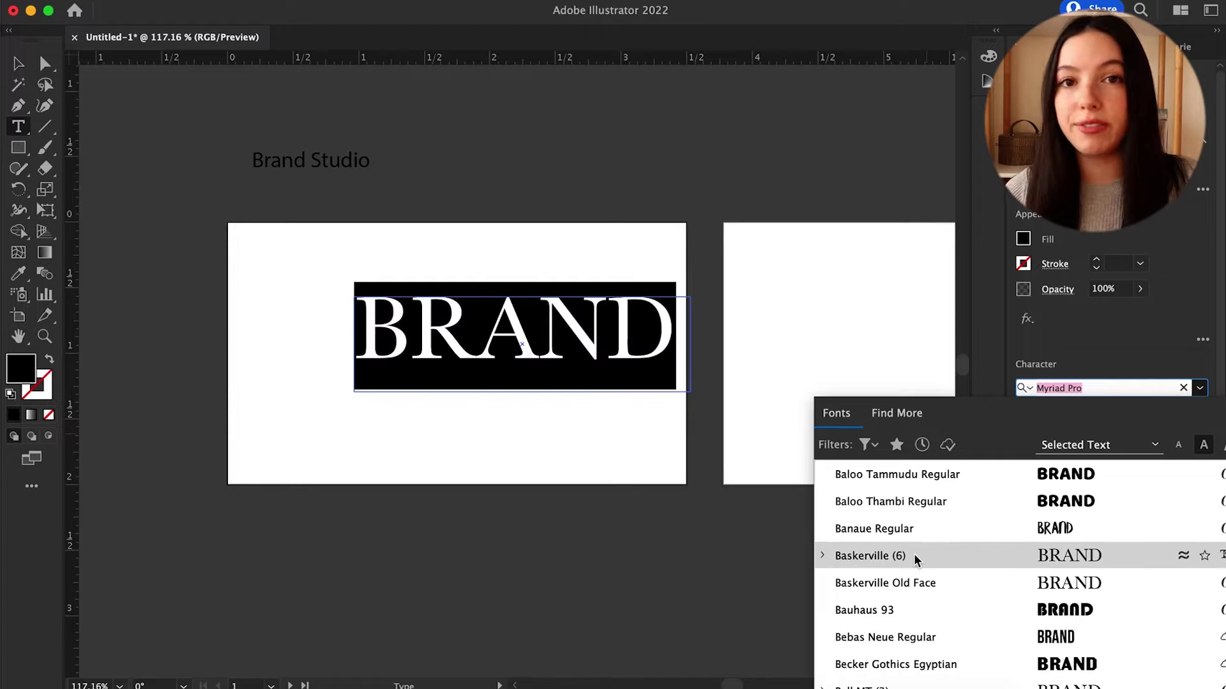
{"action": "scroll", "coordinate": [916, 560], "scroll_direction": "down", "scroll_amount": 3}
{"action": "scroll", "coordinate": [916, 559], "scroll_direction": "down", "scroll_amount": 6}
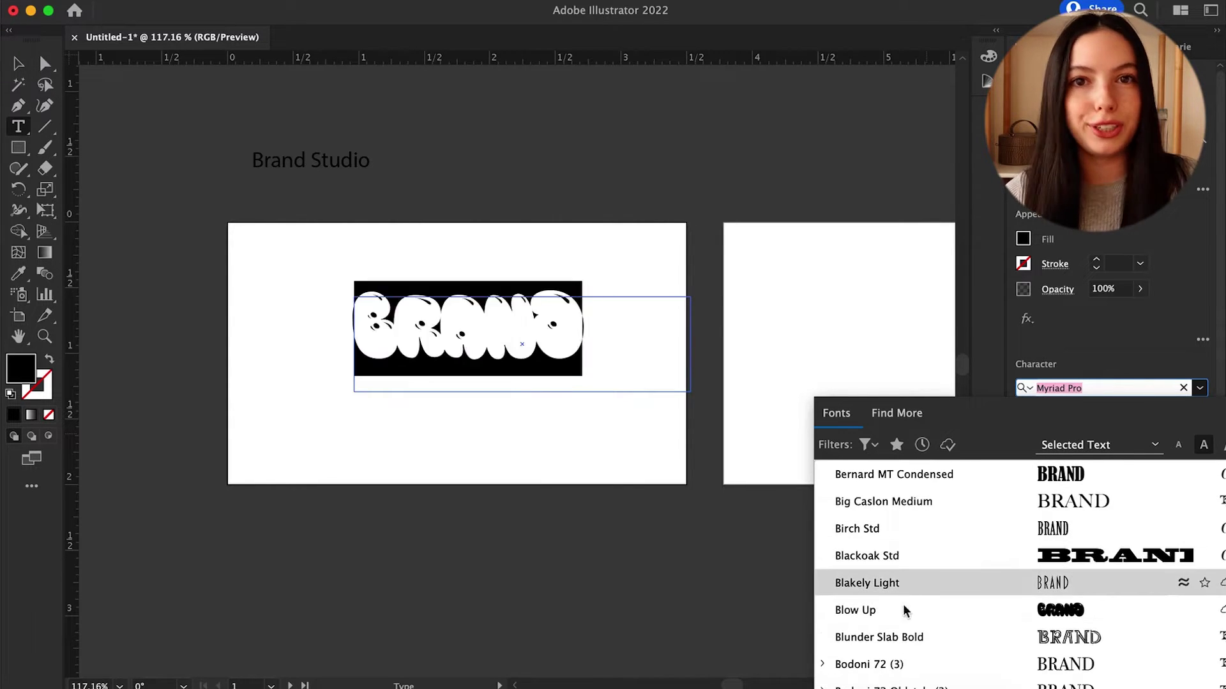
{"action": "scroll", "coordinate": [905, 612], "scroll_direction": "down", "scroll_amount": 4}
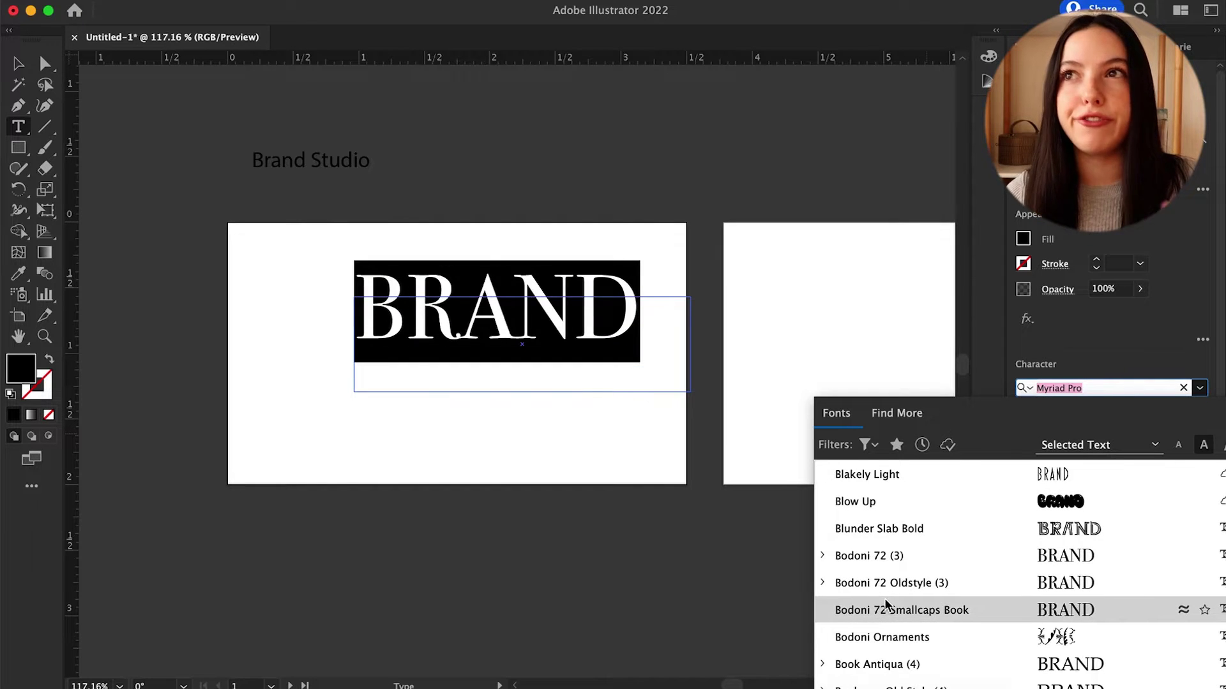
{"action": "scroll", "coordinate": [887, 639], "scroll_direction": "down", "scroll_amount": 10}
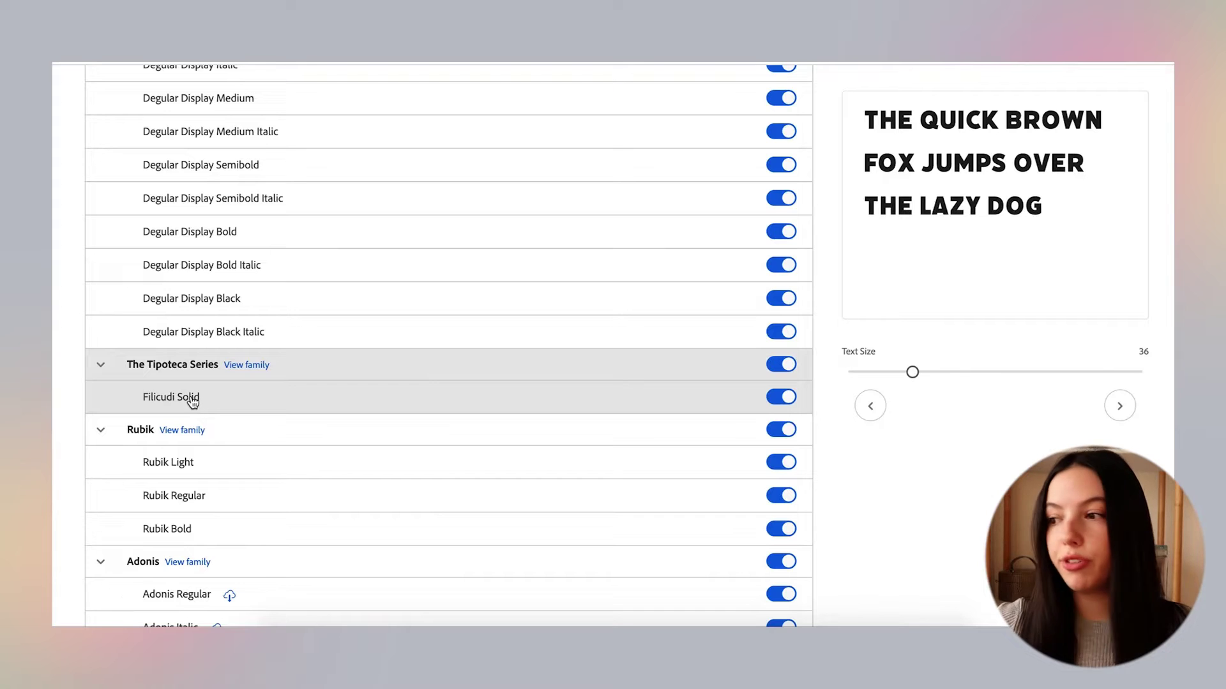
- Look through the Adobe Fonts families as far as Mencken and set the selected word "BRAND" in Adonis Regular
{"action": "scroll", "coordinate": [192, 399], "scroll_direction": "down", "scroll_amount": 1}
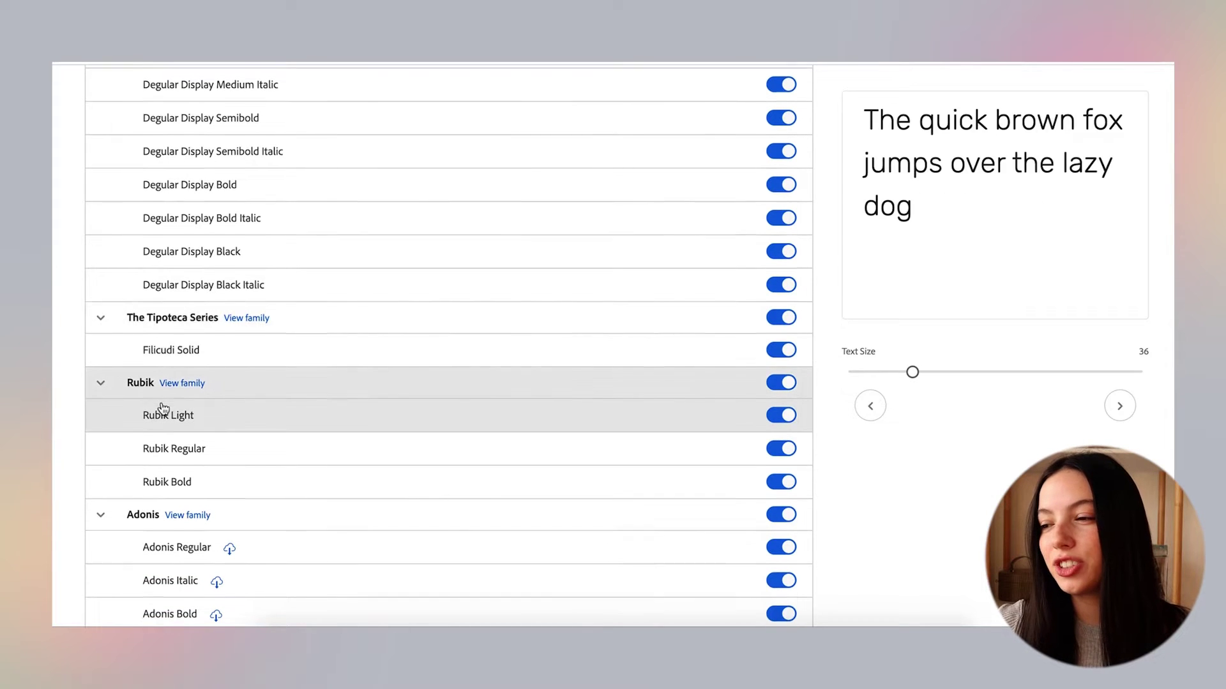
{"action": "scroll", "coordinate": [162, 408], "scroll_direction": "down", "scroll_amount": 2}
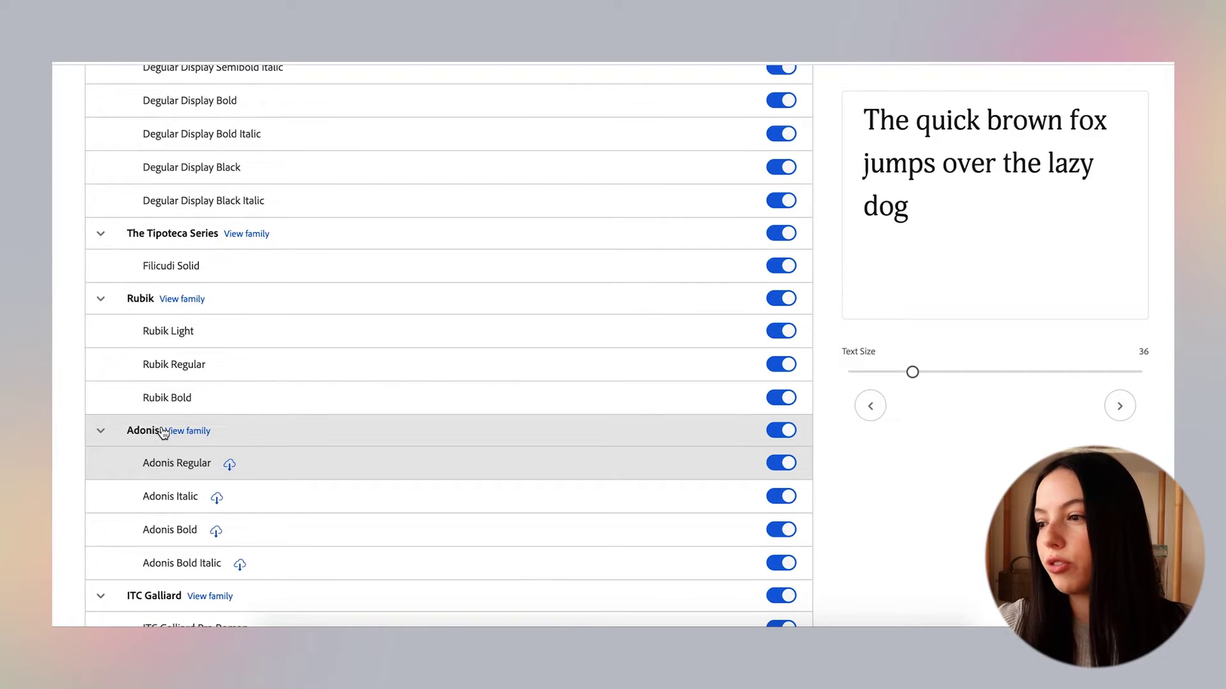
{"action": "scroll", "coordinate": [163, 433], "scroll_direction": "down", "scroll_amount": 2}
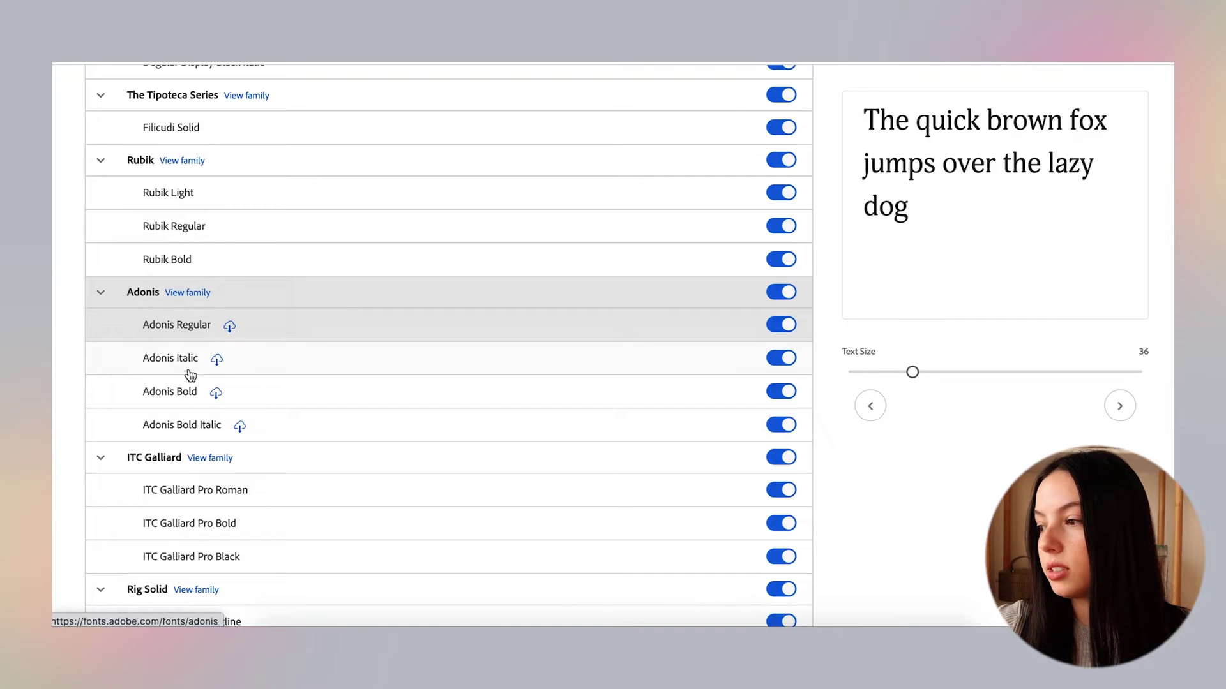
{"action": "scroll", "coordinate": [149, 445], "scroll_direction": "down", "scroll_amount": 8}
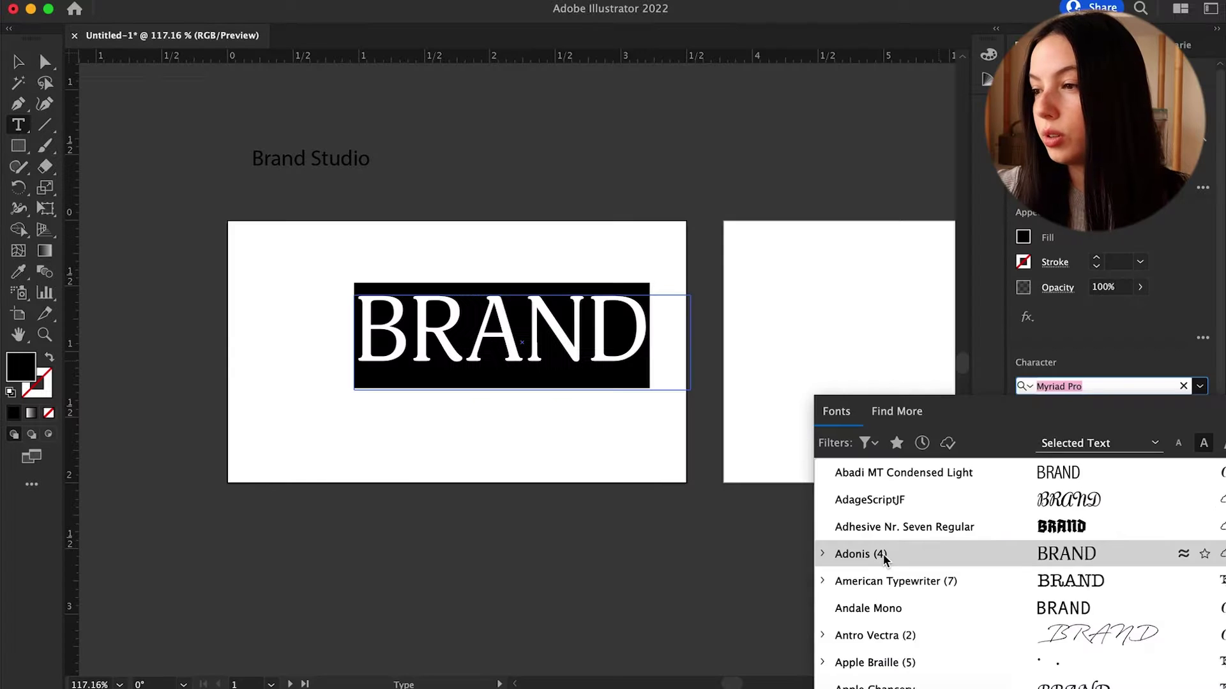
{"action": "left_click", "coordinate": [884, 473]}
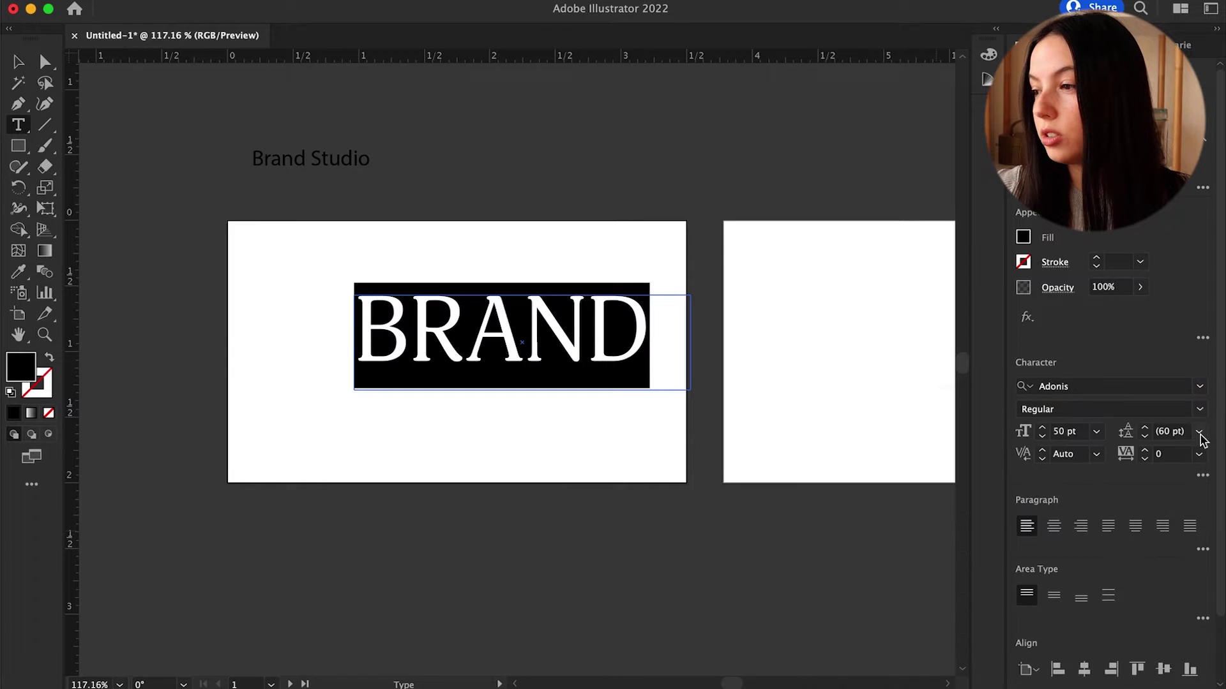
{"action": "left_click", "coordinate": [1193, 410]}
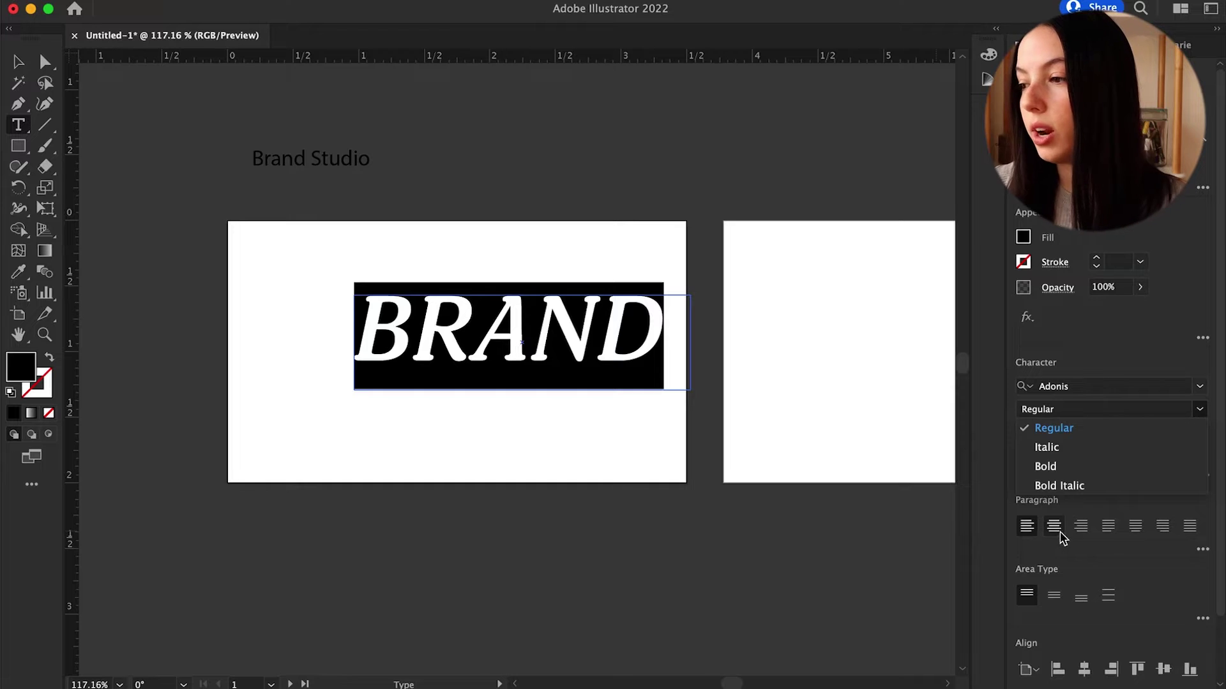
{"action": "left_click", "coordinate": [1059, 429]}
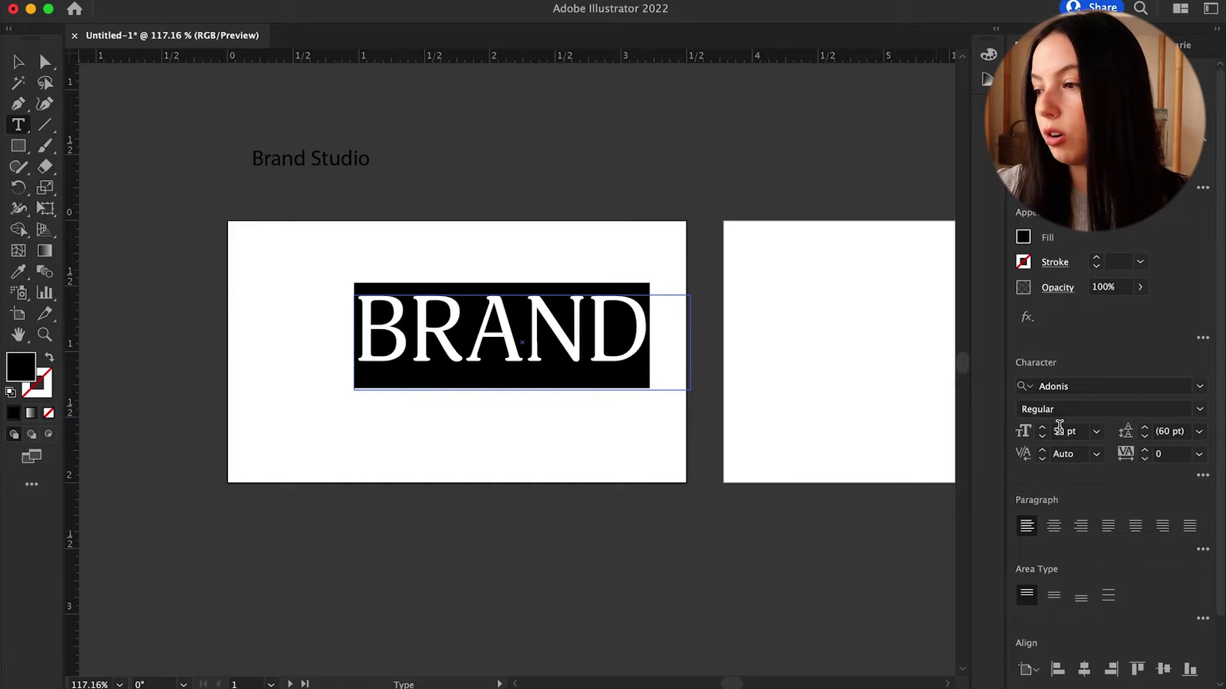
- Set the second "BRAND" copy in Mencken Std Head Regular and place it directly beneath the Adonis version
{"action": "left_click", "coordinate": [1085, 386]}
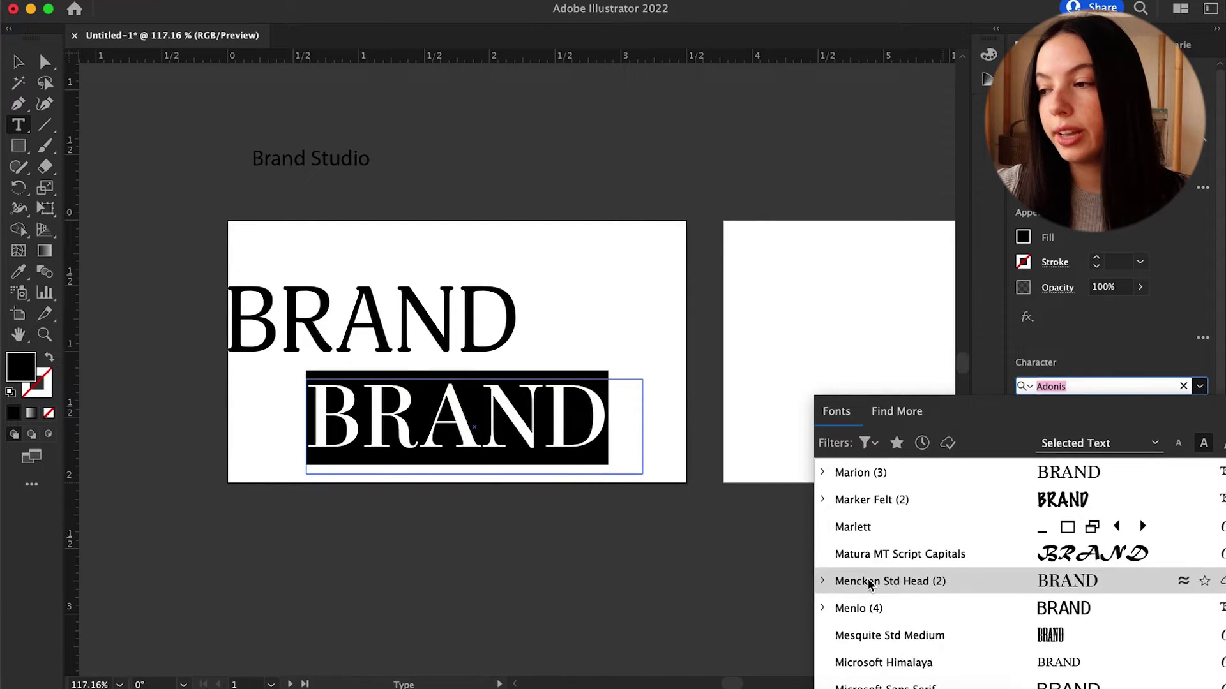
{"action": "left_click", "coordinate": [869, 582]}
{"action": "left_click", "coordinate": [612, 425]}
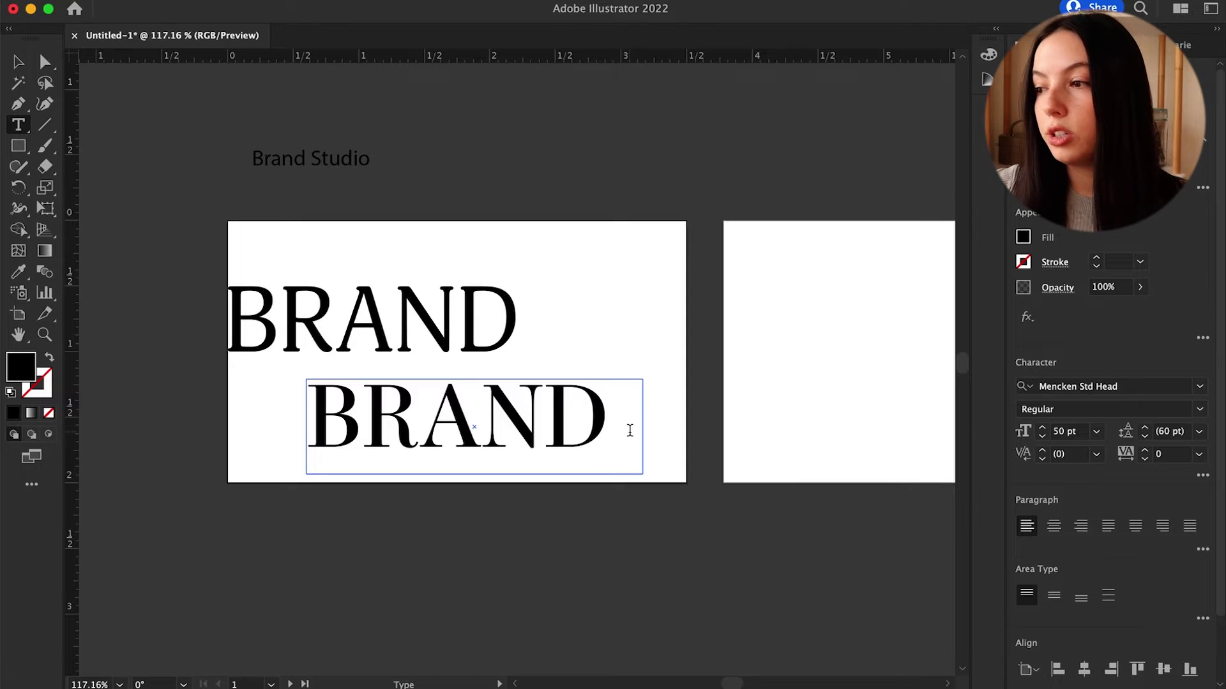
{"action": "key", "text": "Escape"}
{"action": "left_click_drag", "start_coordinate": [402, 438], "coordinate": [324, 448]}
- Delete the Adonis version of "BRAND" and move the Mencken version up on the first artboard
{"action": "left_click", "coordinate": [383, 345]}
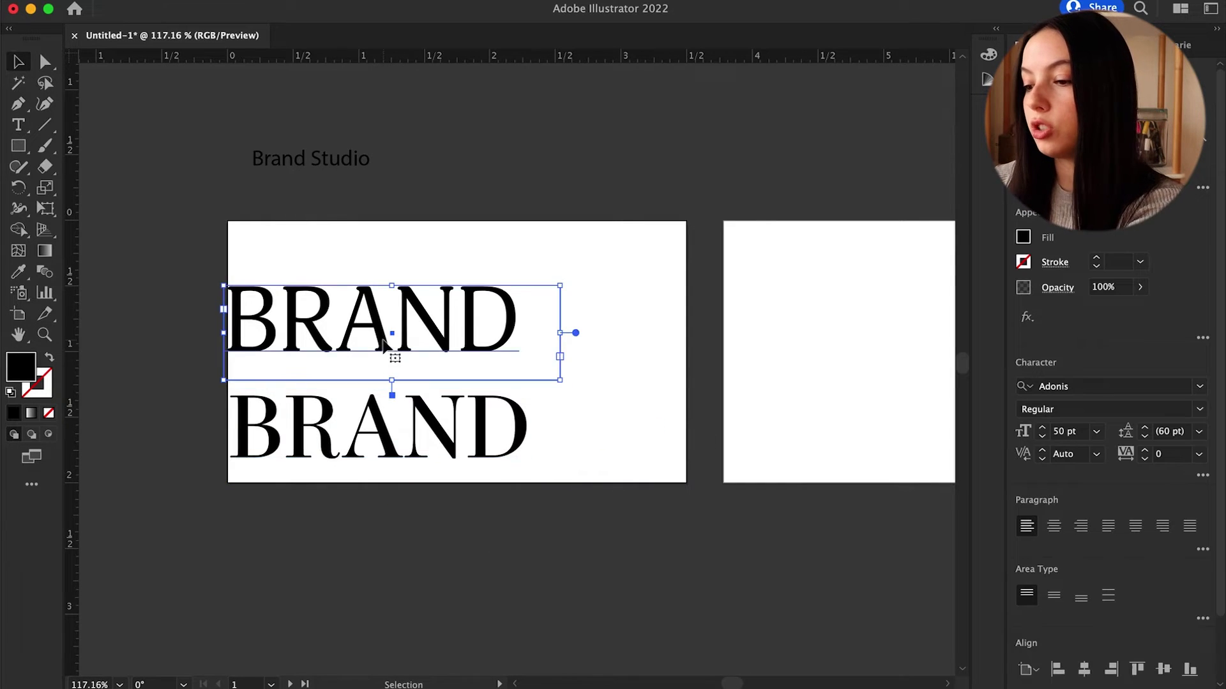
{"action": "key", "text": "Delete"}
{"action": "left_click_drag", "start_coordinate": [383, 412], "coordinate": [386, 383]}
- Convert the "BRAND" text on the artboard to outlines and enlarge it to about 3 in wide
{"action": "left_click", "coordinate": [242, 2]}
{"action": "left_click", "coordinate": [276, 268]}
{"action": "left_click_drag", "start_coordinate": [542, 367], "coordinate": [658, 339], "text": "shift"}
{"action": "left_click", "coordinate": [486, 485]}
{"action": "left_click", "coordinate": [563, 358]}
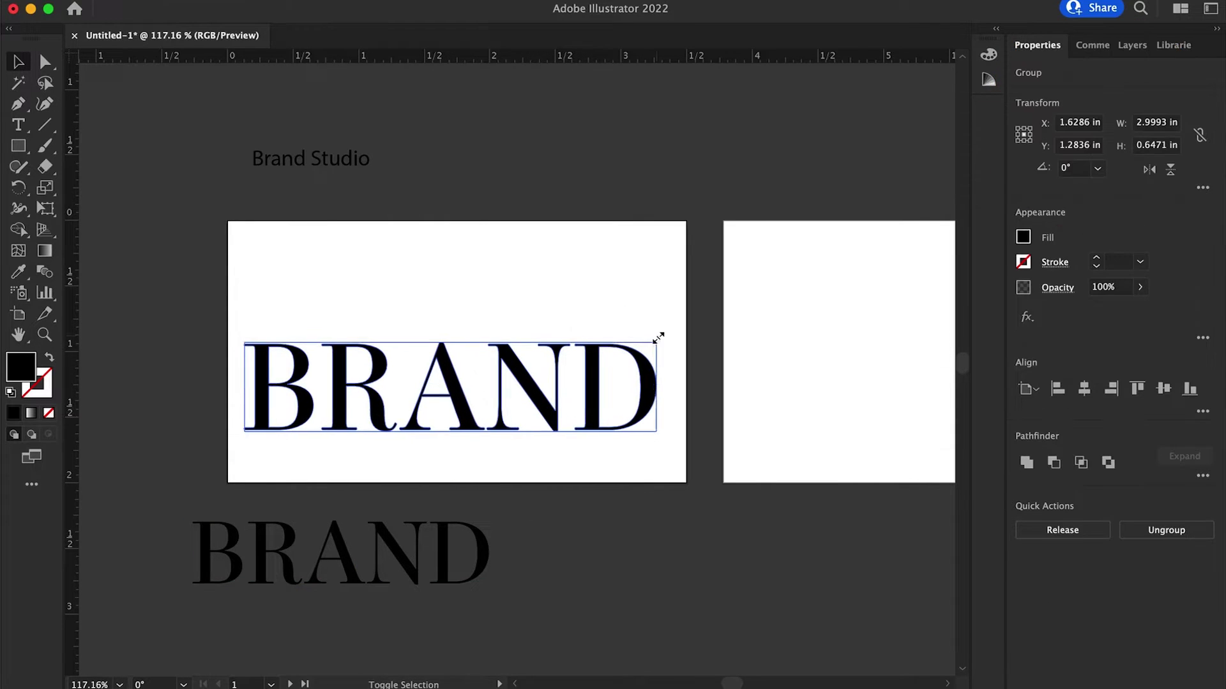
{"action": "left_click", "coordinate": [570, 312]}
{"action": "left_click_drag", "start_coordinate": [546, 374], "coordinate": [539, 369]}
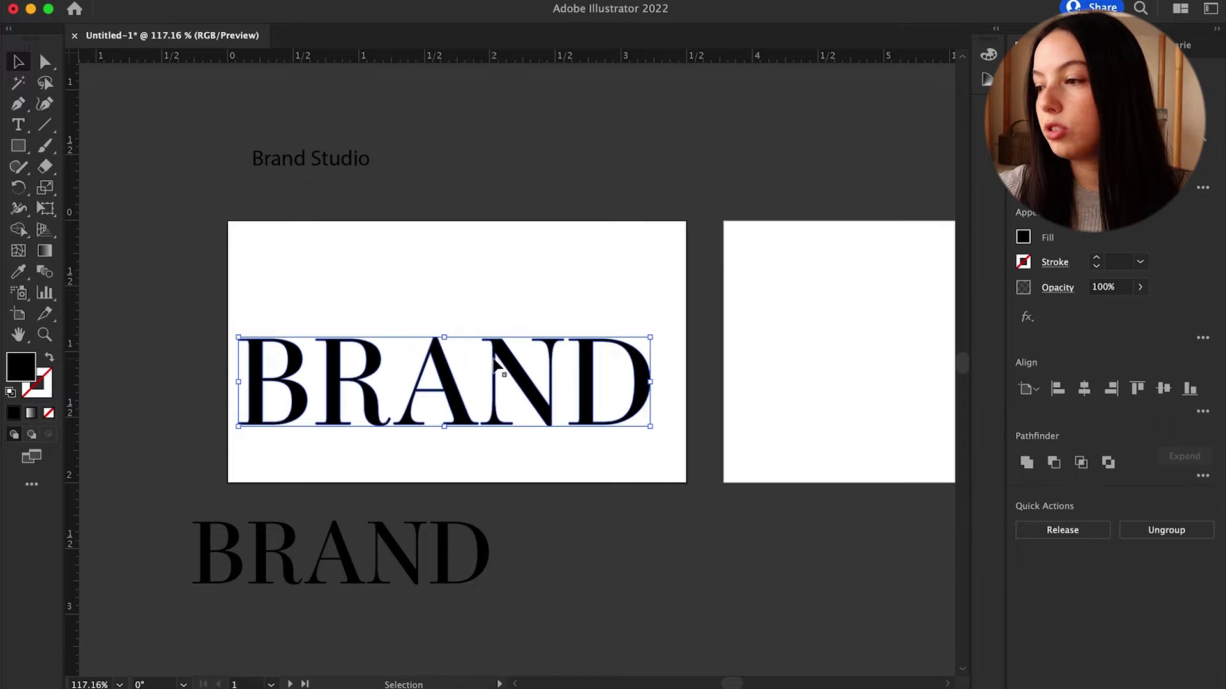
- Select only the letter R of the outlined "BRAND" and reflect it across its vertical axis
{"action": "left_click", "coordinate": [497, 313]}
{"action": "key", "text": "a"}
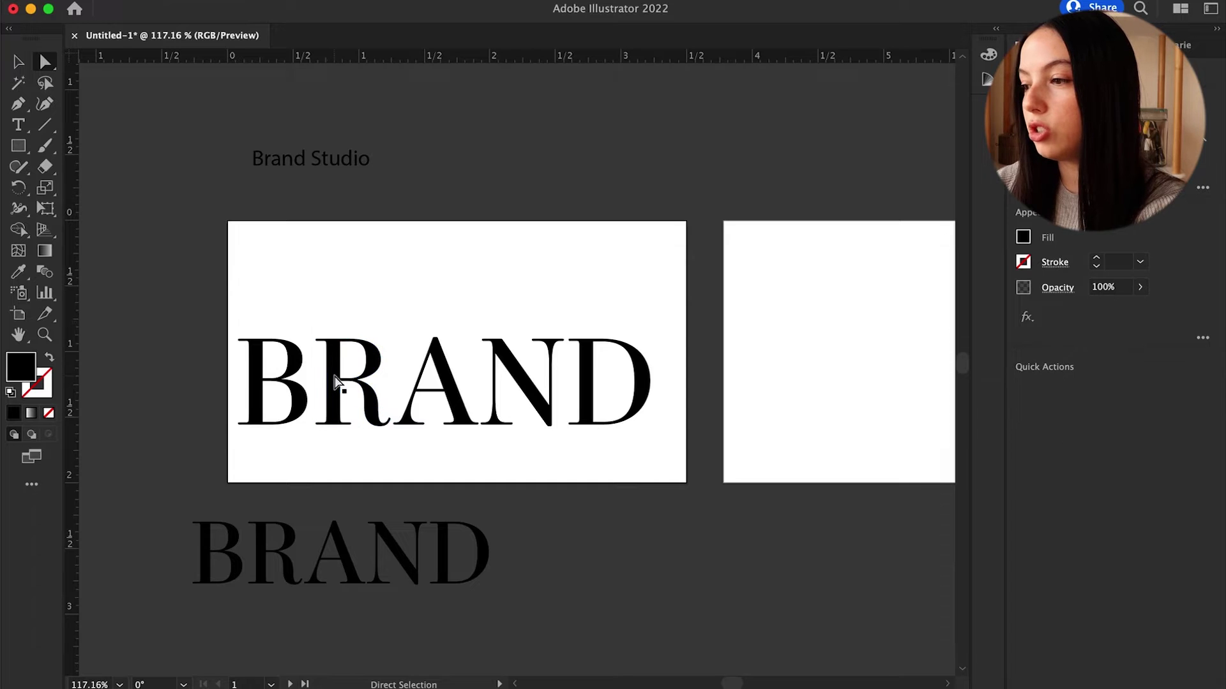
{"action": "left_click", "coordinate": [337, 383]}
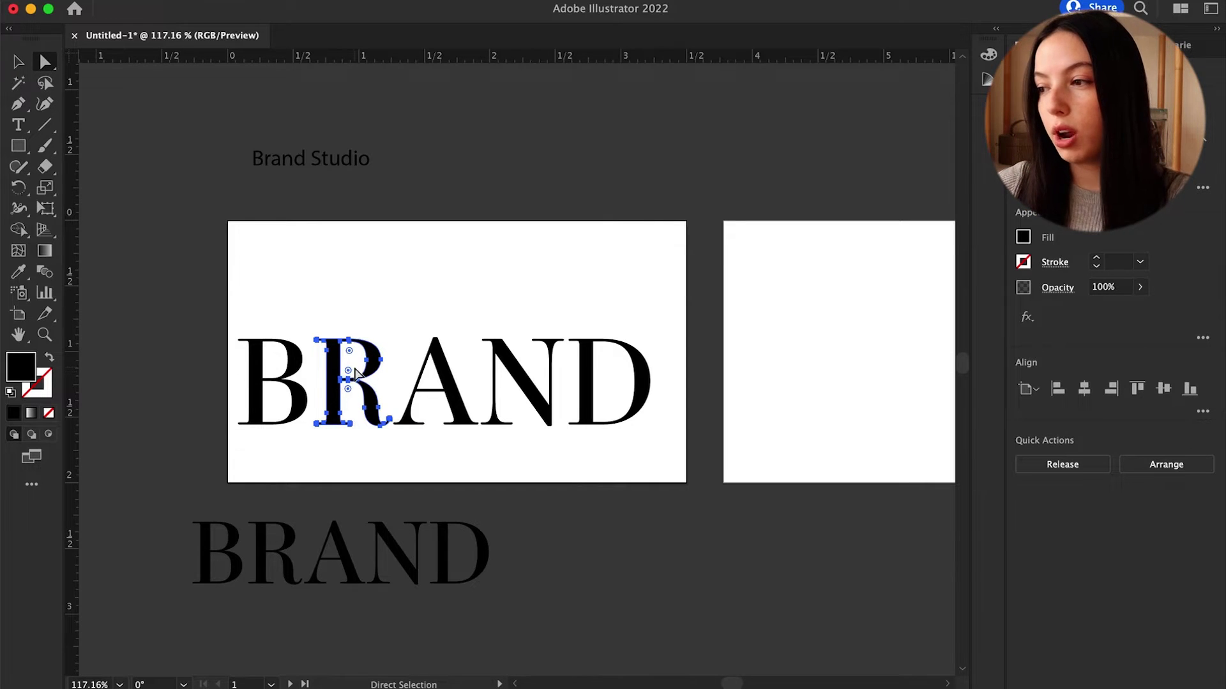
{"action": "key", "text": "v"}
{"action": "left_click", "coordinate": [204, 2]}
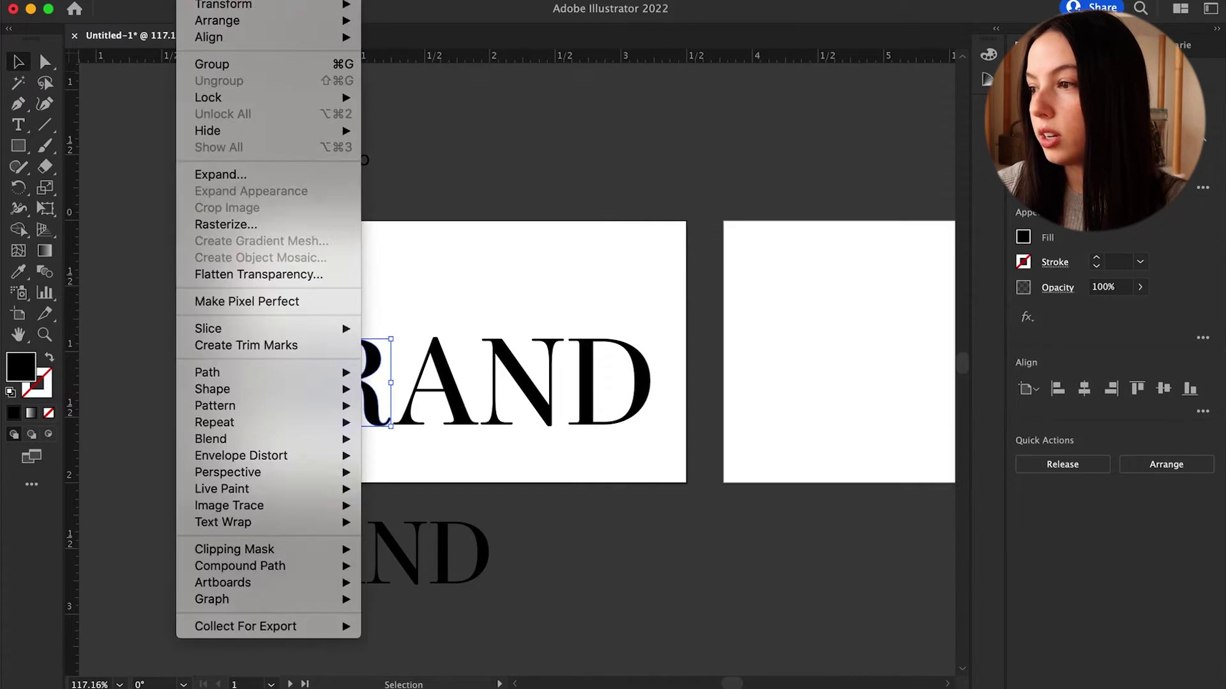
{"action": "mouse_move", "coordinate": [214, 4]}
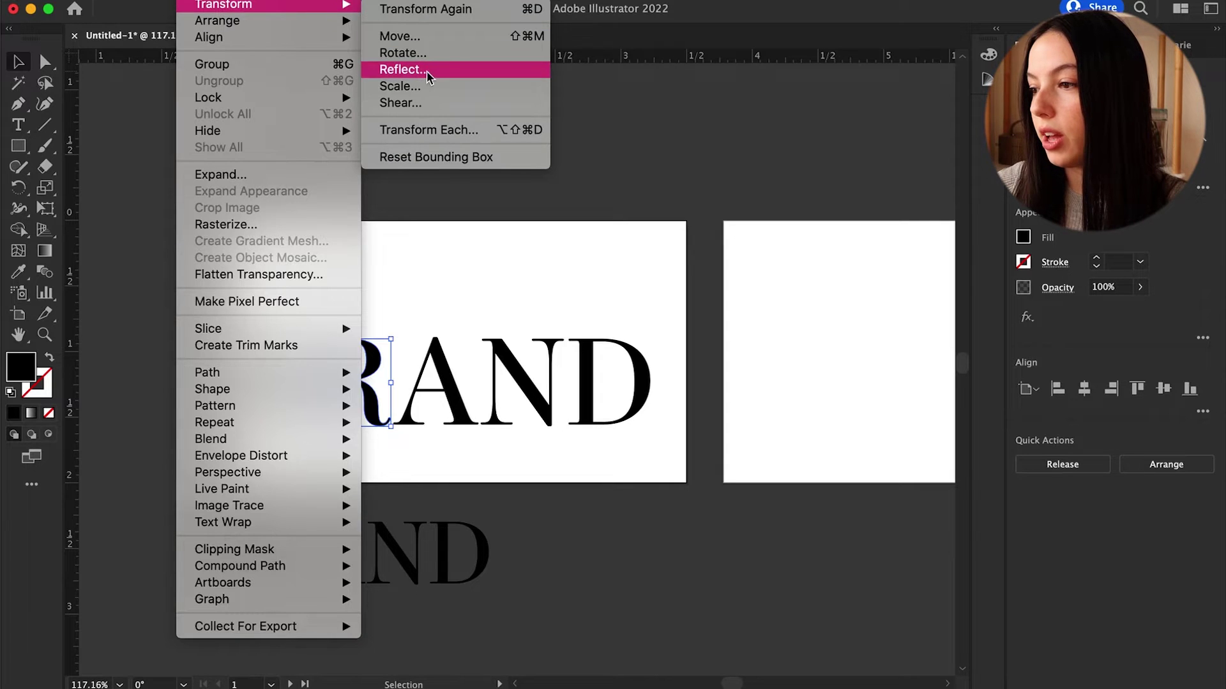
{"action": "left_click", "coordinate": [457, 143]}
{"action": "left_click", "coordinate": [416, 465]}
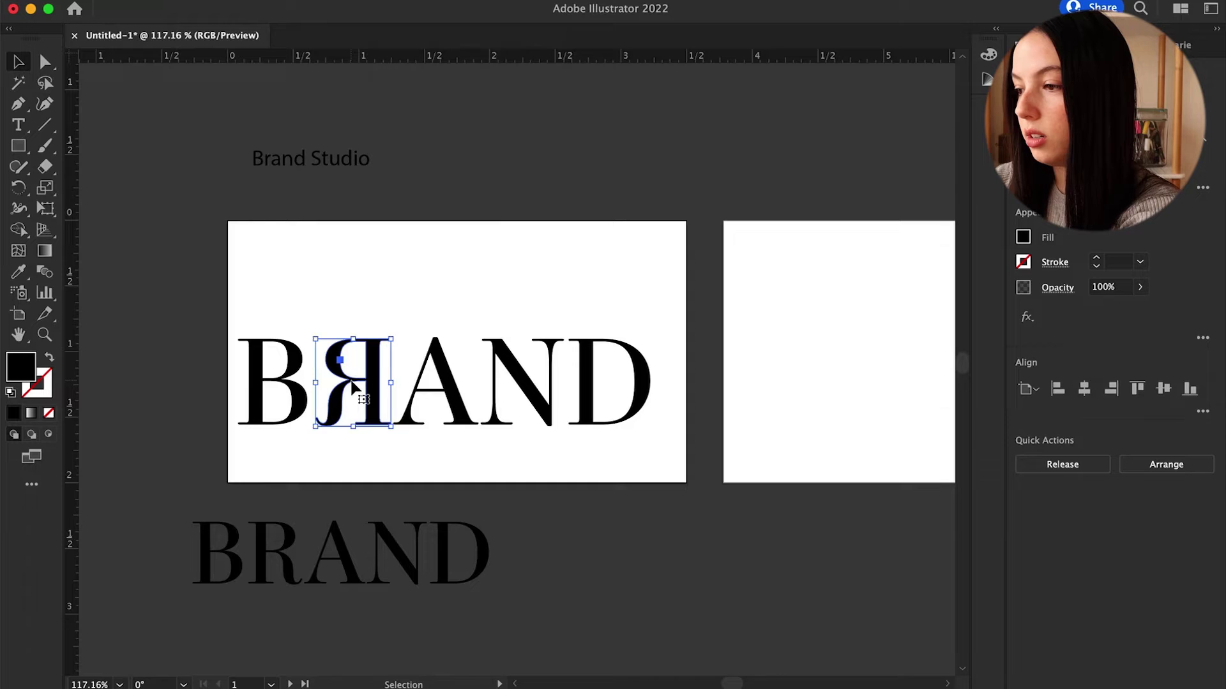
- Nudge the mirrored R against the B so that its tail overlaps the B's lower curve
{"action": "key", "text": "Left"}
{"action": "key", "text": "Left"}
{"action": "key", "text": "Left"}
{"action": "key", "text": "Left"}
{"action": "key", "text": "Left"}
{"action": "key", "text": "Left"}
{"action": "key", "text": "Left"}
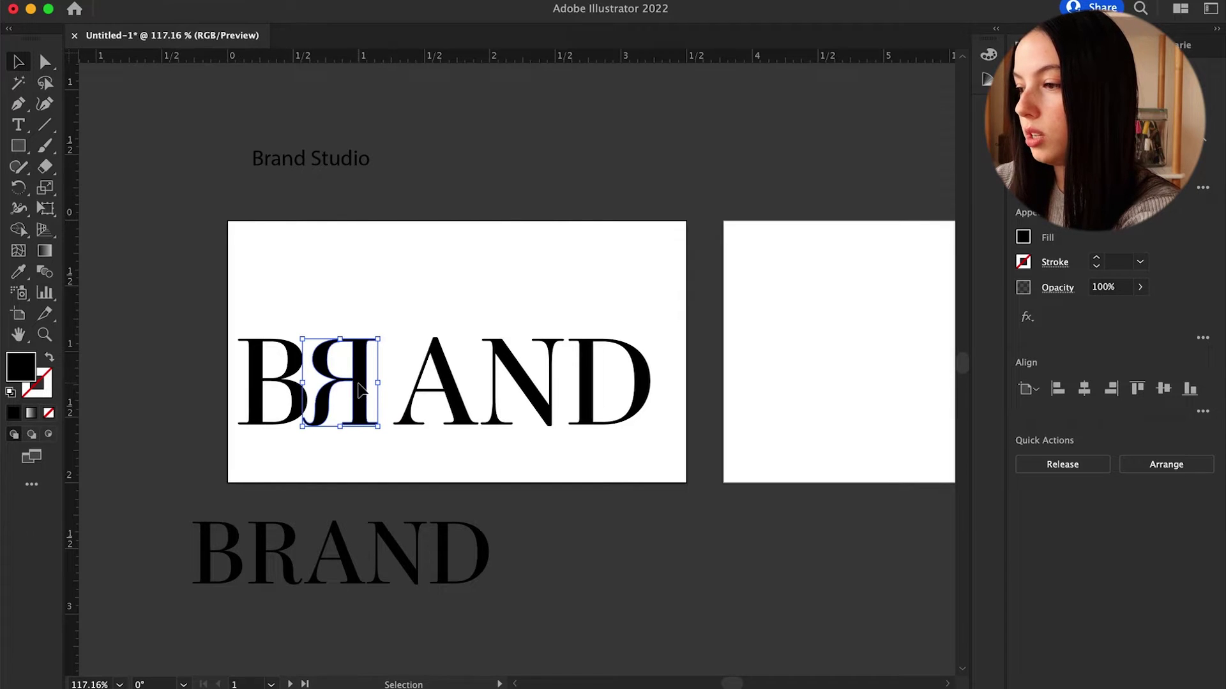
{"action": "key", "text": "Right"}
{"action": "key", "text": "Right"}
{"action": "key", "text": "Right"}
{"action": "key", "text": "Right"}
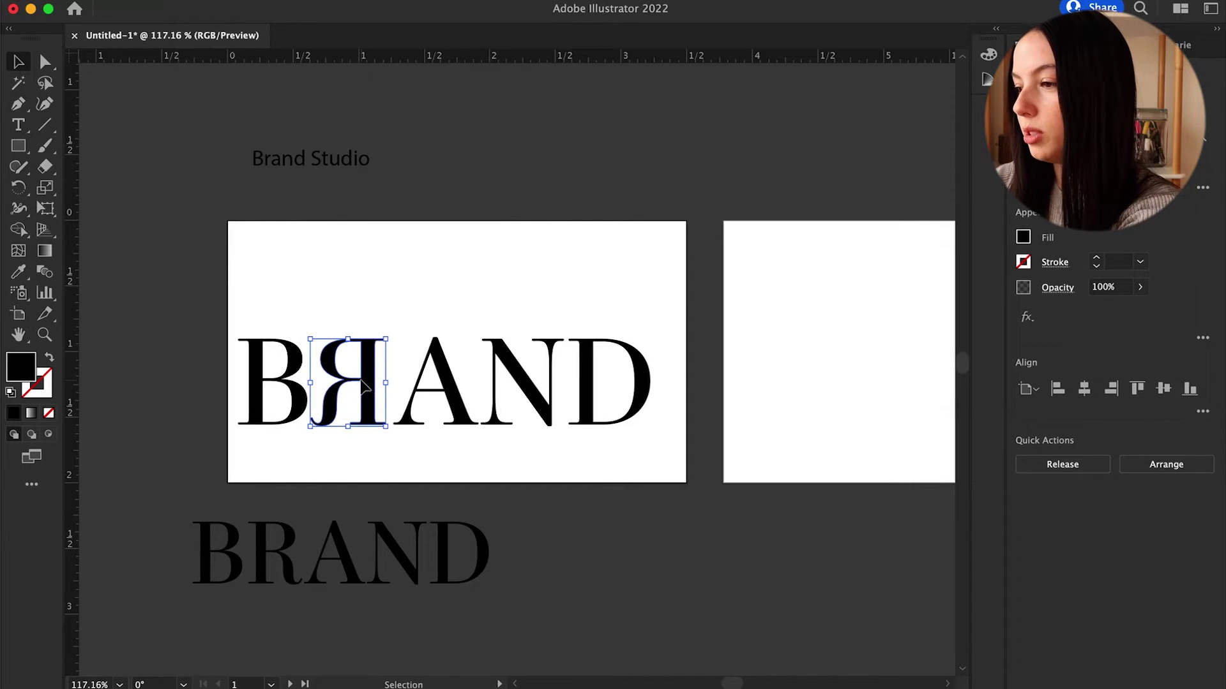
{"action": "key", "text": "Left"}
{"action": "key", "text": "Left"}
{"action": "key", "text": "Left"}
{"action": "key", "text": "Left"}
- Move the letter A of the outlined word up close to the mirrored R
{"action": "left_click_drag", "start_coordinate": [424, 315], "coordinate": [638, 404]}
{"action": "left_click", "coordinate": [403, 310]}
{"action": "key", "text": "z"}
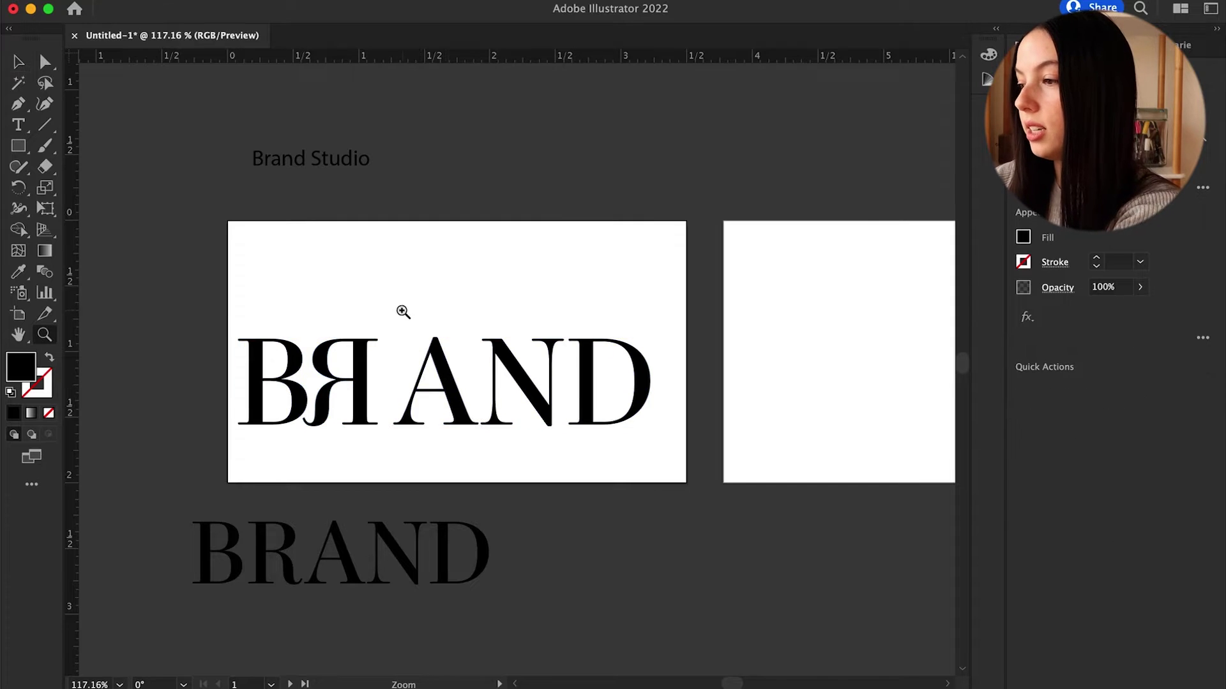
{"action": "left_click", "coordinate": [490, 367]}
{"action": "key", "text": "v"}
{"action": "left_click_drag", "start_coordinate": [525, 395], "coordinate": [508, 393]}
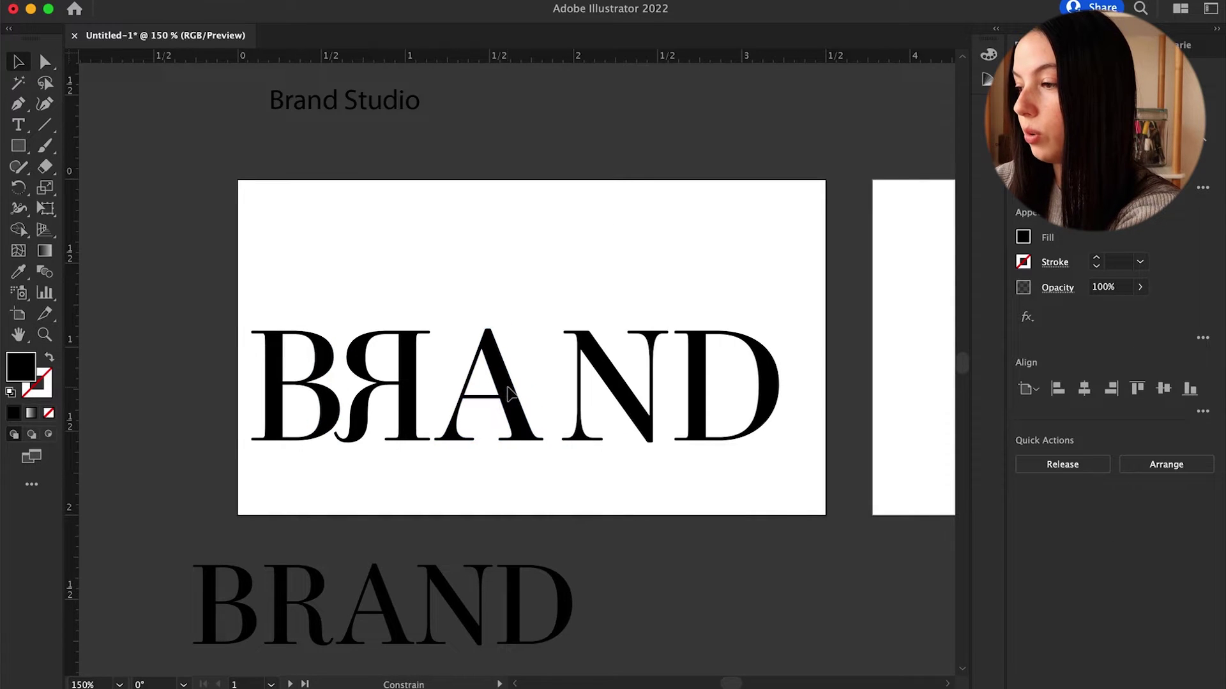
- Select the letter N on its own and move it up against the A
{"action": "left_click", "coordinate": [626, 400]}
{"action": "key", "text": "a"}
{"action": "left_click", "coordinate": [630, 399]}
{"action": "key", "text": "v"}
{"action": "left_click_drag", "start_coordinate": [631, 399], "coordinate": [614, 397]}
{"action": "left_click", "coordinate": [600, 375]}
- Select the letter D on its own and move it up against the N, undoing one misplaced attempt
{"action": "left_click", "coordinate": [699, 377]}
{"action": "key", "text": "a"}
{"action": "left_click", "coordinate": [692, 392]}
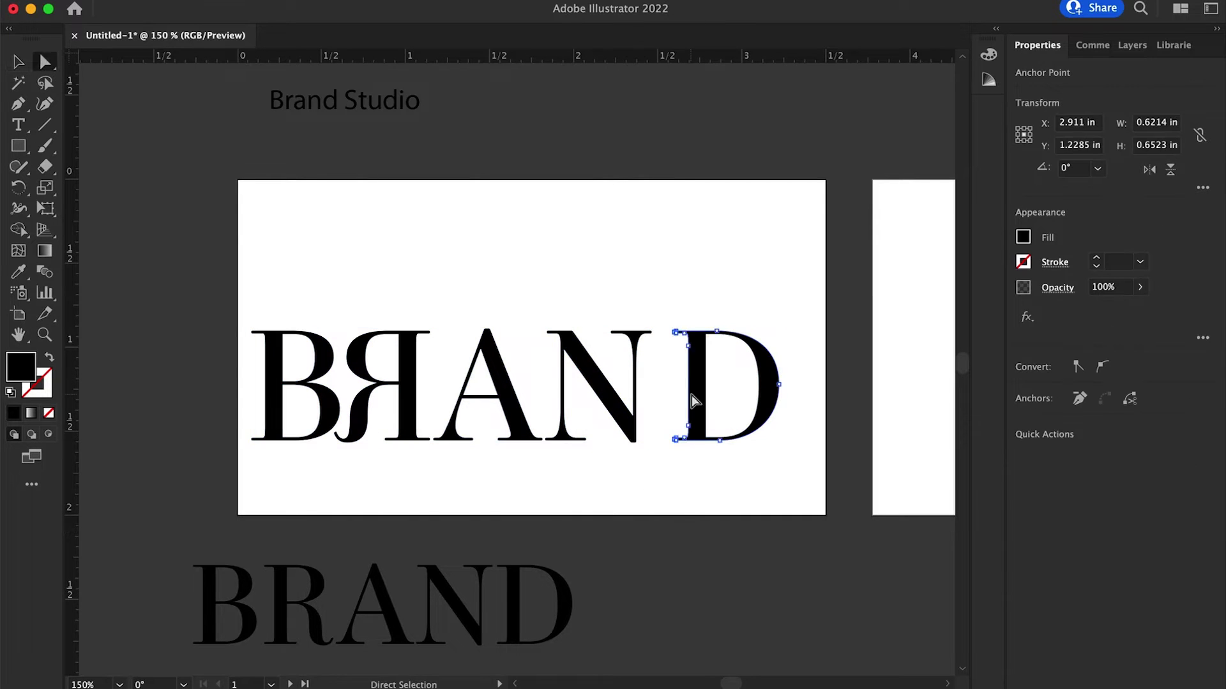
{"action": "key", "text": "v"}
{"action": "left_click_drag", "start_coordinate": [694, 391], "coordinate": [682, 384]}
{"action": "key", "text": "super+z"}
{"action": "left_click", "coordinate": [703, 473]}
{"action": "key", "text": "a"}
{"action": "left_click", "coordinate": [700, 387]}
{"action": "key", "text": "v"}
{"action": "left_click", "coordinate": [616, 475]}
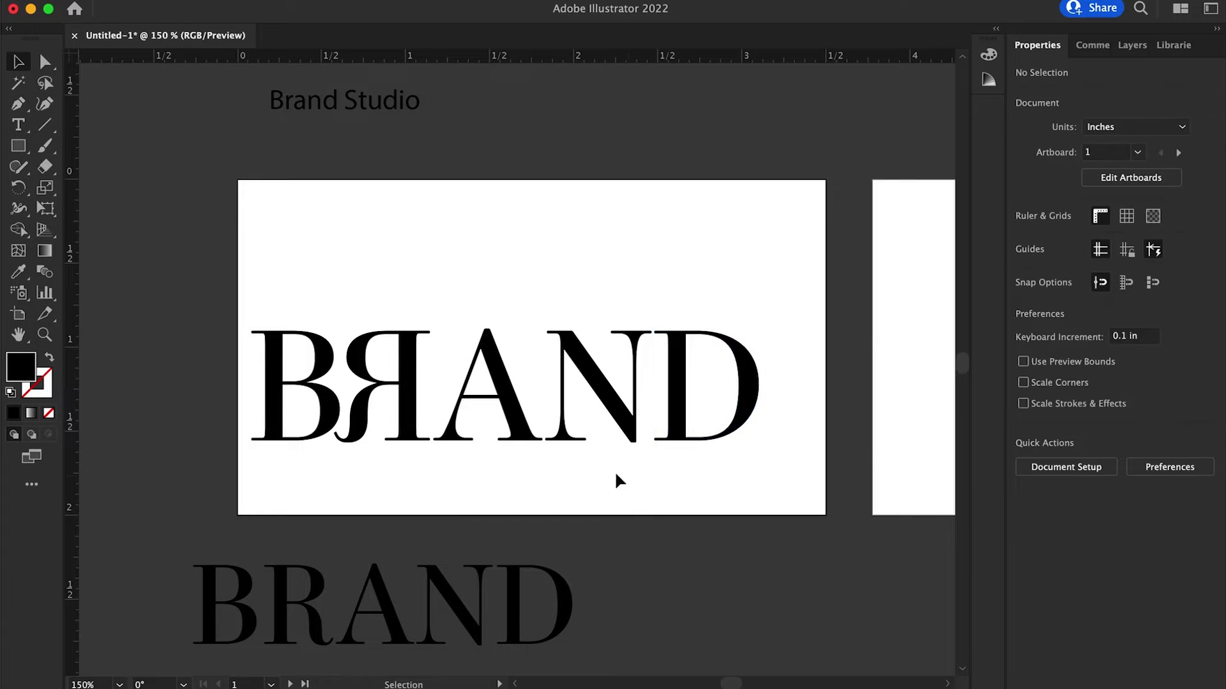
- Fine-tune the spacing of the A by shifting it slightly closer to the mirrored R
{"action": "left_click", "coordinate": [515, 421]}
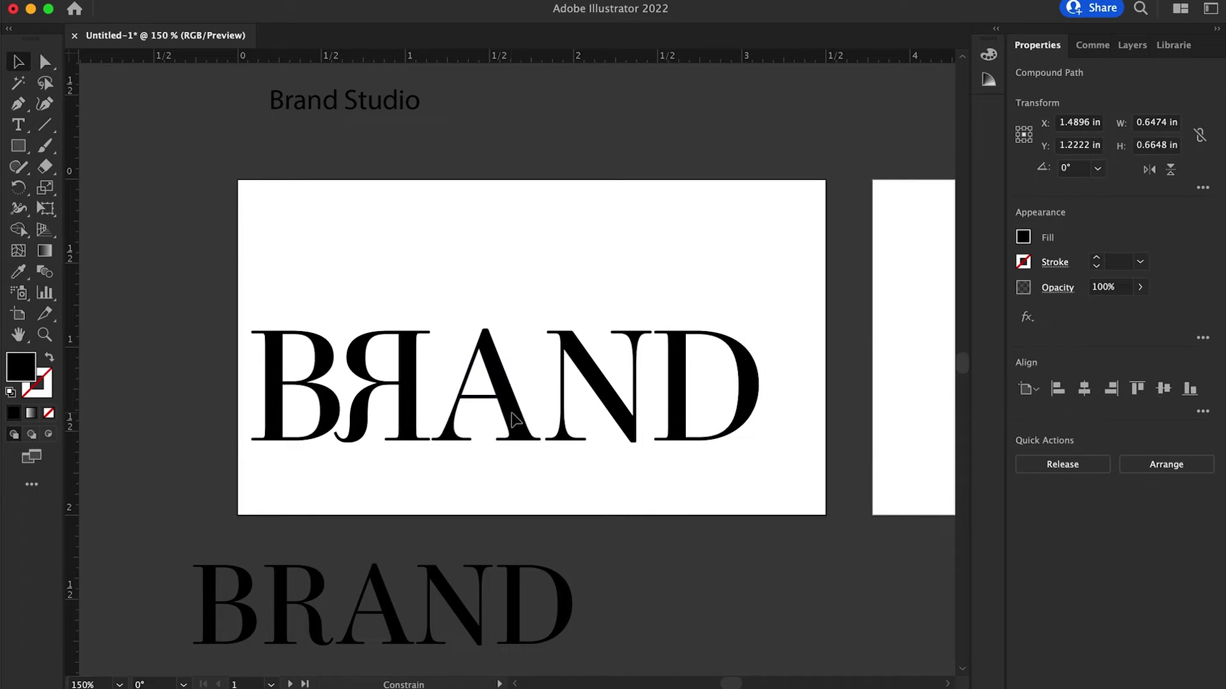
{"action": "left_click", "coordinate": [529, 509]}
{"action": "scroll", "coordinate": [541, 460], "scroll_direction": "down", "scroll_amount": 5}
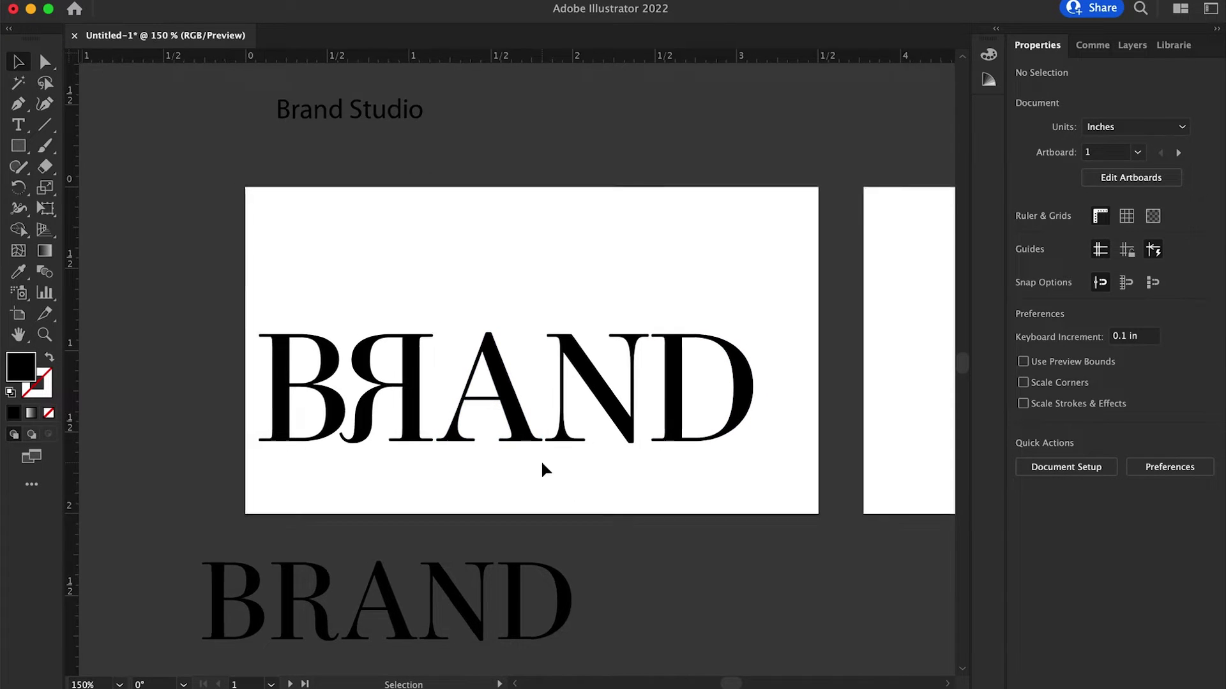
{"action": "scroll", "coordinate": [541, 466], "scroll_direction": "up", "scroll_amount": 5}
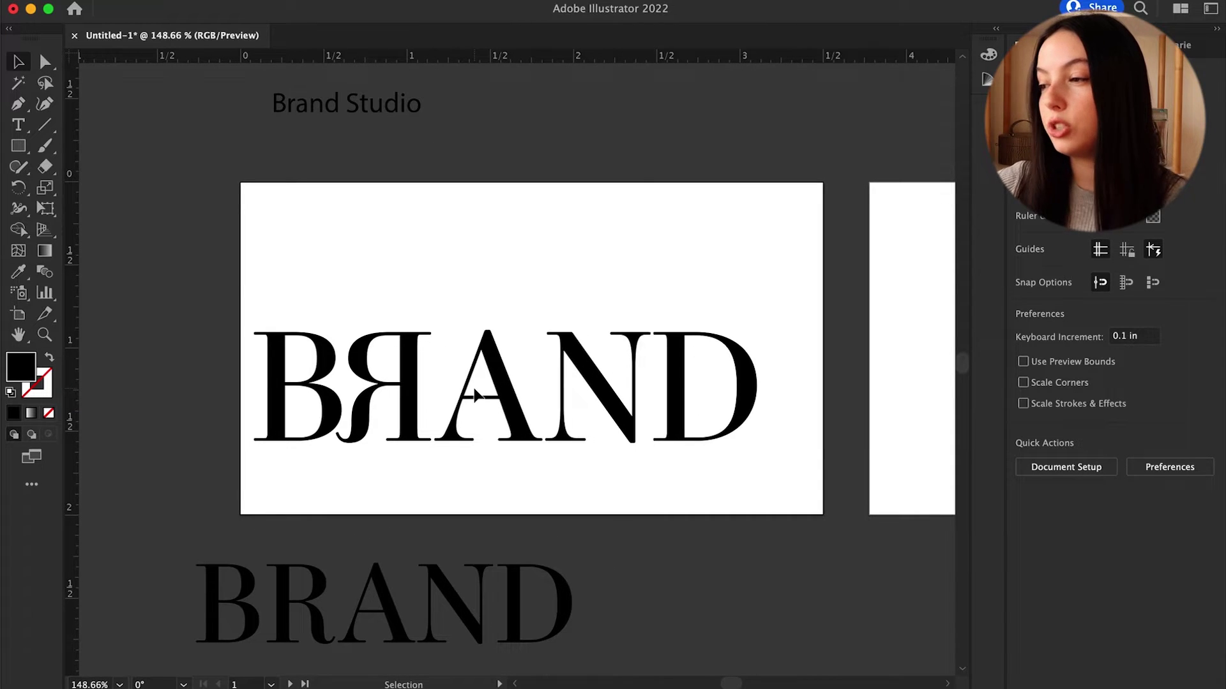
- Draw a looping 1 pt Pen tool curve from the mirrored R's tail to the B's upper-left serif, redoing the curved segment once
{"action": "left_click", "coordinate": [18, 101]}
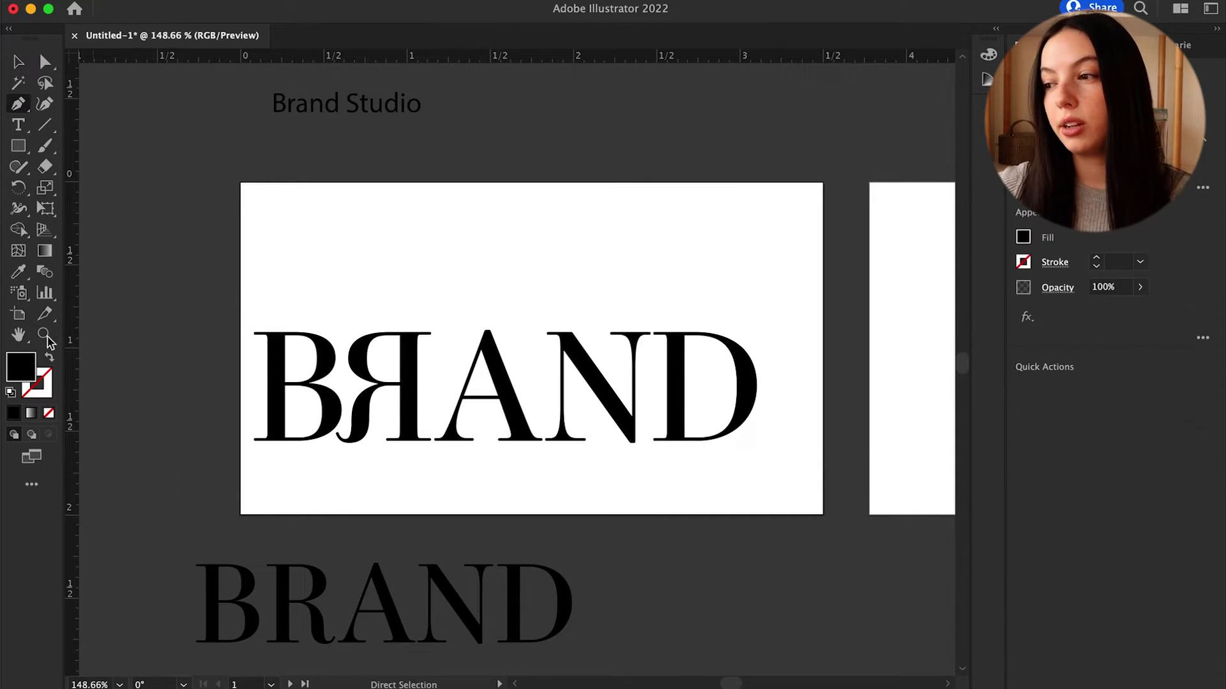
{"action": "left_click", "coordinate": [337, 434]}
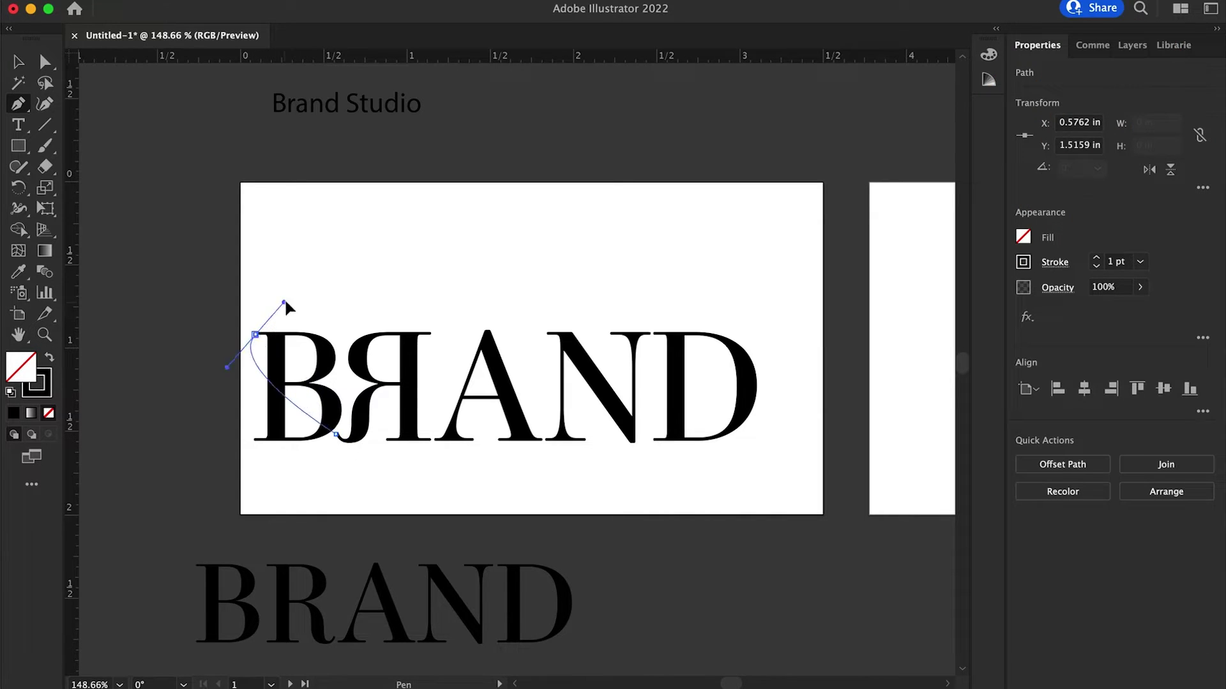
{"action": "left_click_drag", "start_coordinate": [312, 260], "coordinate": [317, 258]}
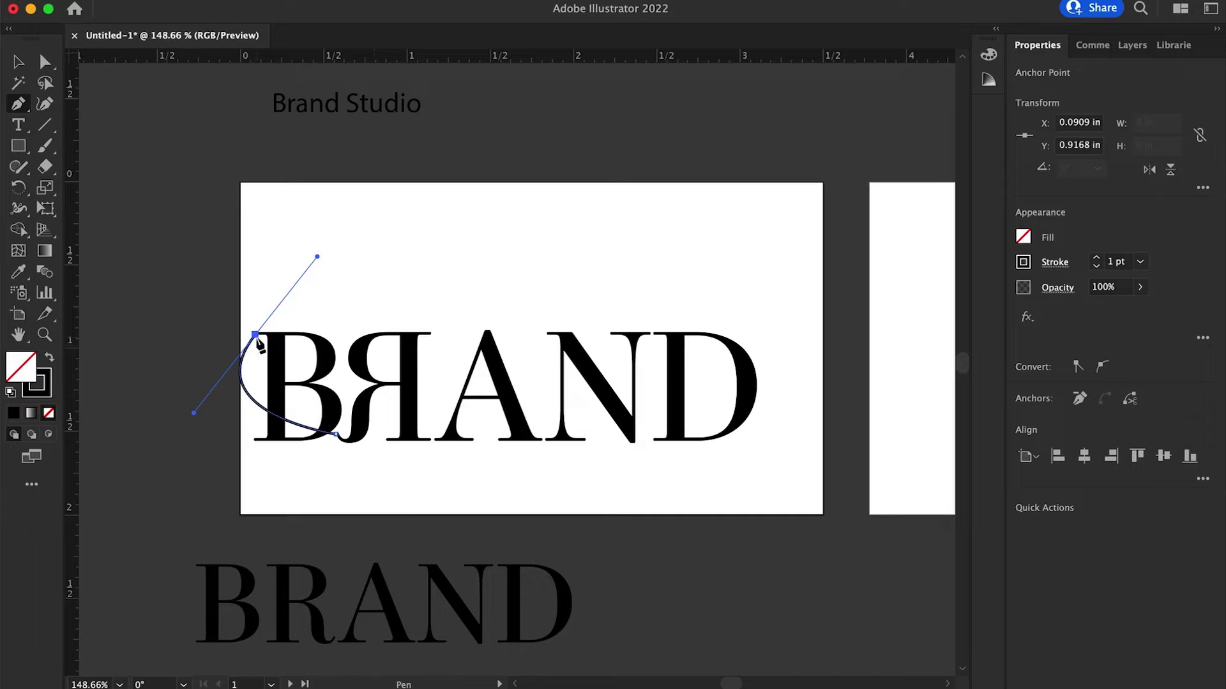
{"action": "key", "text": "super+z"}
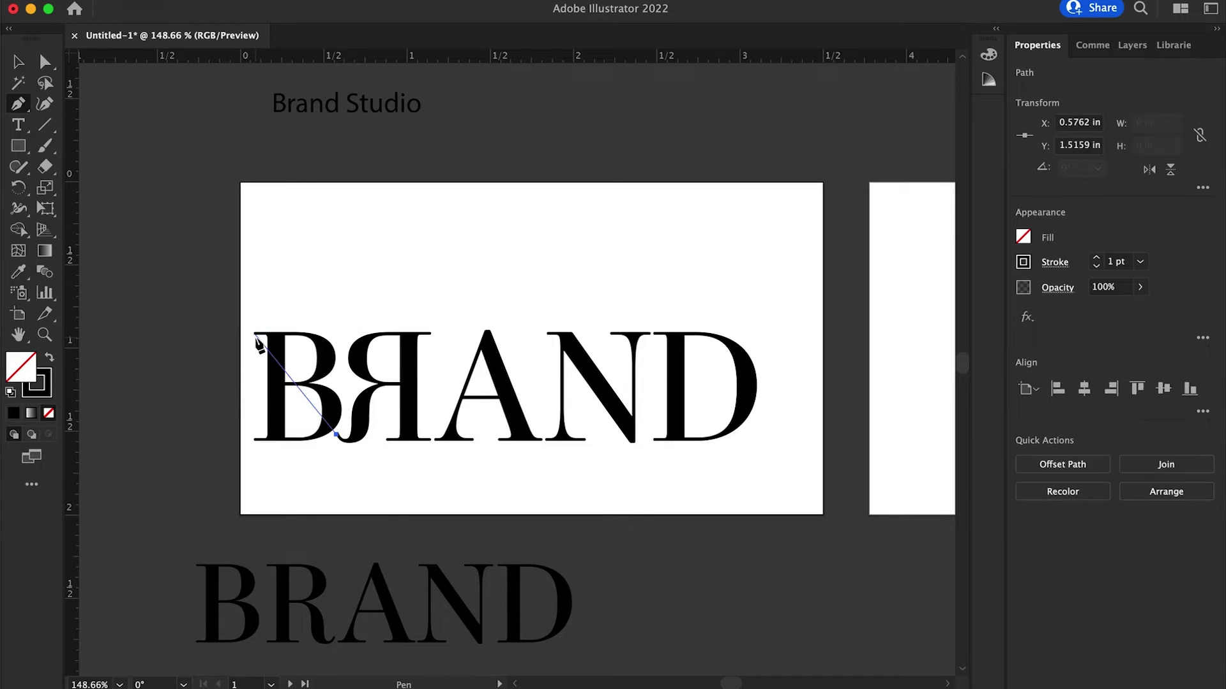
{"action": "left_click_drag", "start_coordinate": [376, 382], "coordinate": [368, 360]}
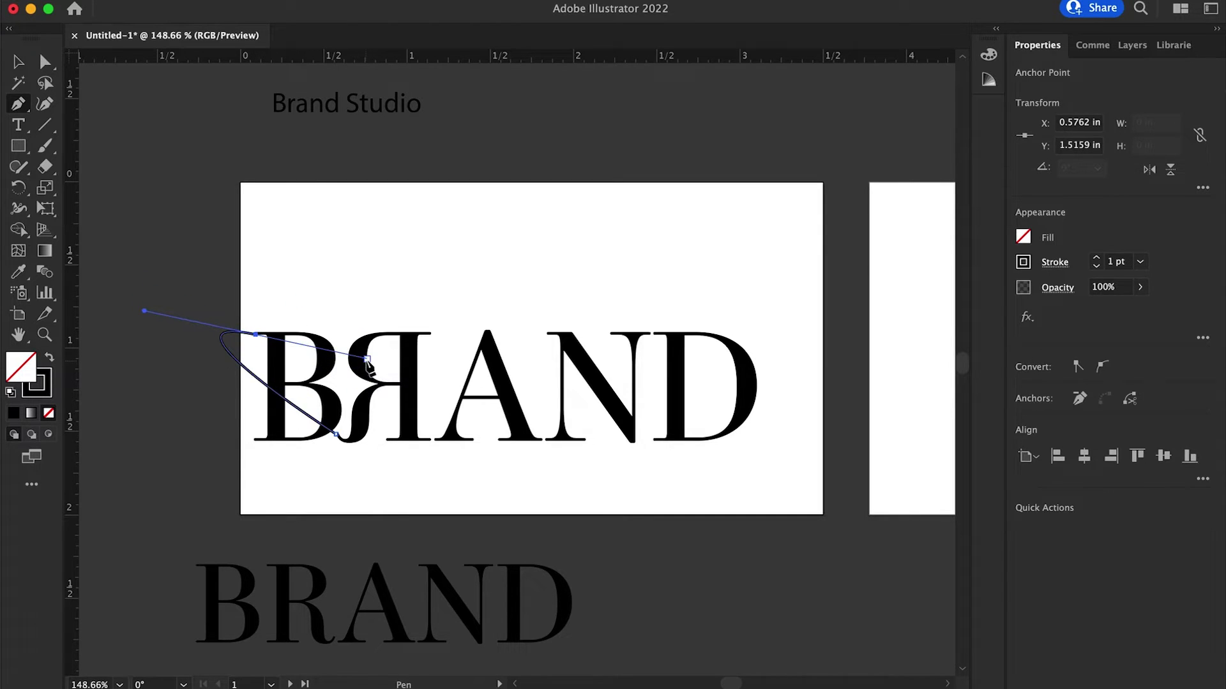
{"action": "key", "text": "v"}
- Move the swash's lower end anchor onto the tip of the mirrored R's tail
{"action": "scroll", "coordinate": [233, 341], "scroll_direction": "up", "scroll_amount": 3}
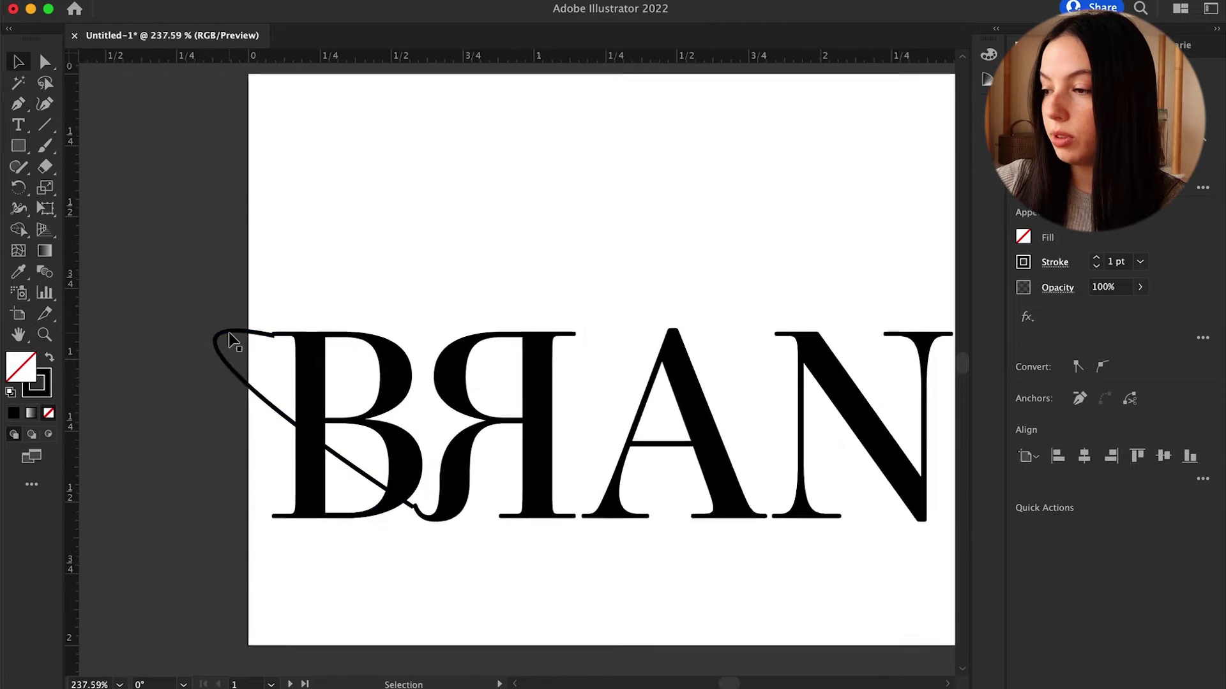
{"action": "scroll", "coordinate": [267, 339], "scroll_direction": "up", "scroll_amount": 3}
{"action": "scroll", "coordinate": [544, 587], "scroll_direction": "up", "scroll_amount": 1}
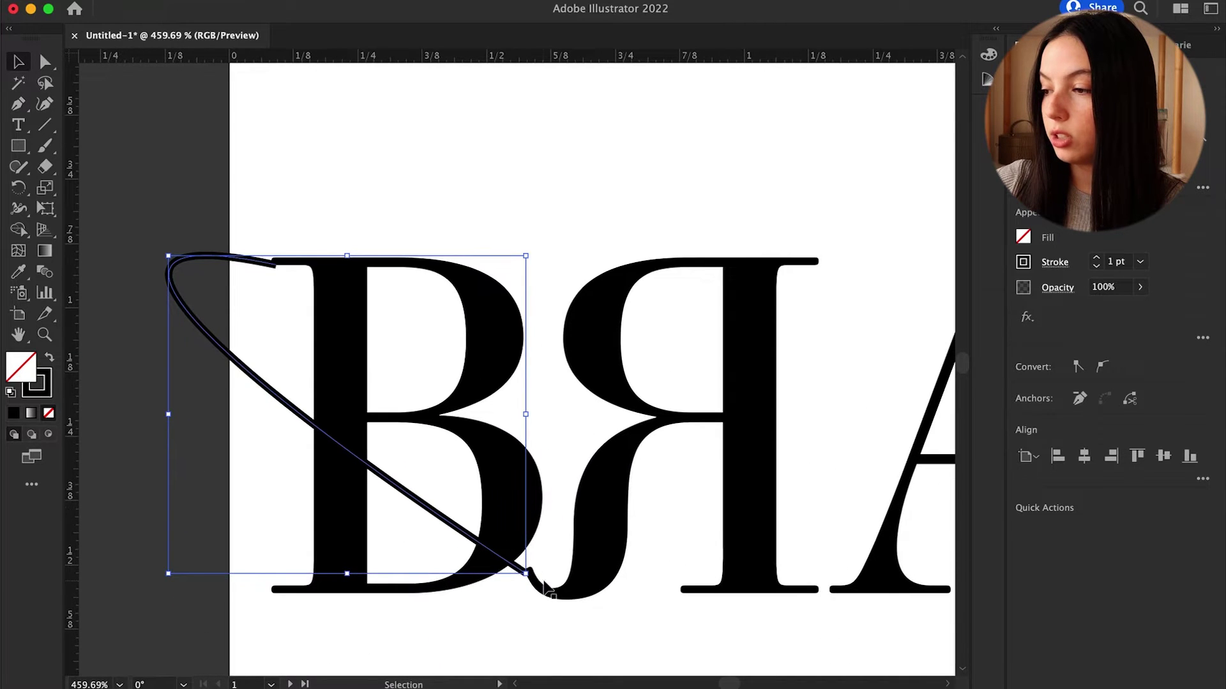
{"action": "key", "text": "a"}
{"action": "left_click", "coordinate": [525, 573]}
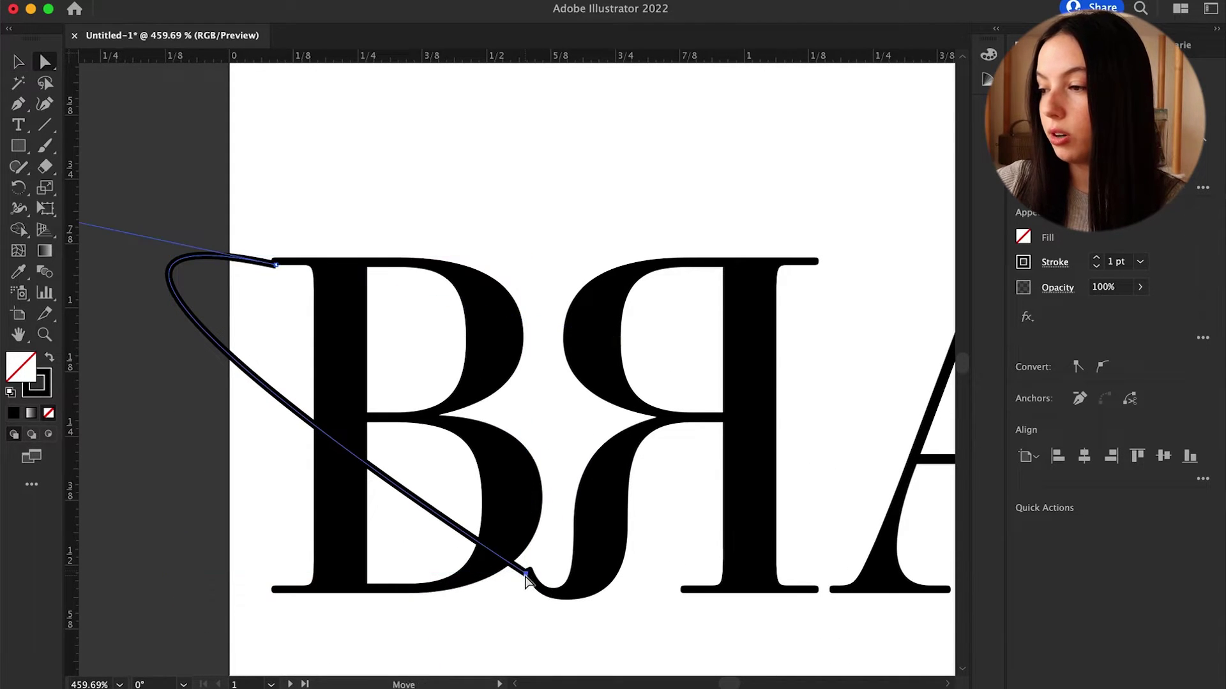
{"action": "scroll", "coordinate": [530, 591], "scroll_direction": "up", "scroll_amount": 6}
{"action": "mouse_move", "coordinate": [502, 499]}
{"action": "left_mouse_down"}
{"action": "mouse_move", "coordinate": [519, 486]}
{"action": "mouse_move", "coordinate": [507, 483]}
{"action": "left_mouse_up"}
{"action": "scroll", "coordinate": [520, 491], "scroll_direction": "up", "scroll_amount": 4}
{"action": "left_click", "coordinate": [1054, 263]}
{"action": "left_click", "coordinate": [960, 309]}
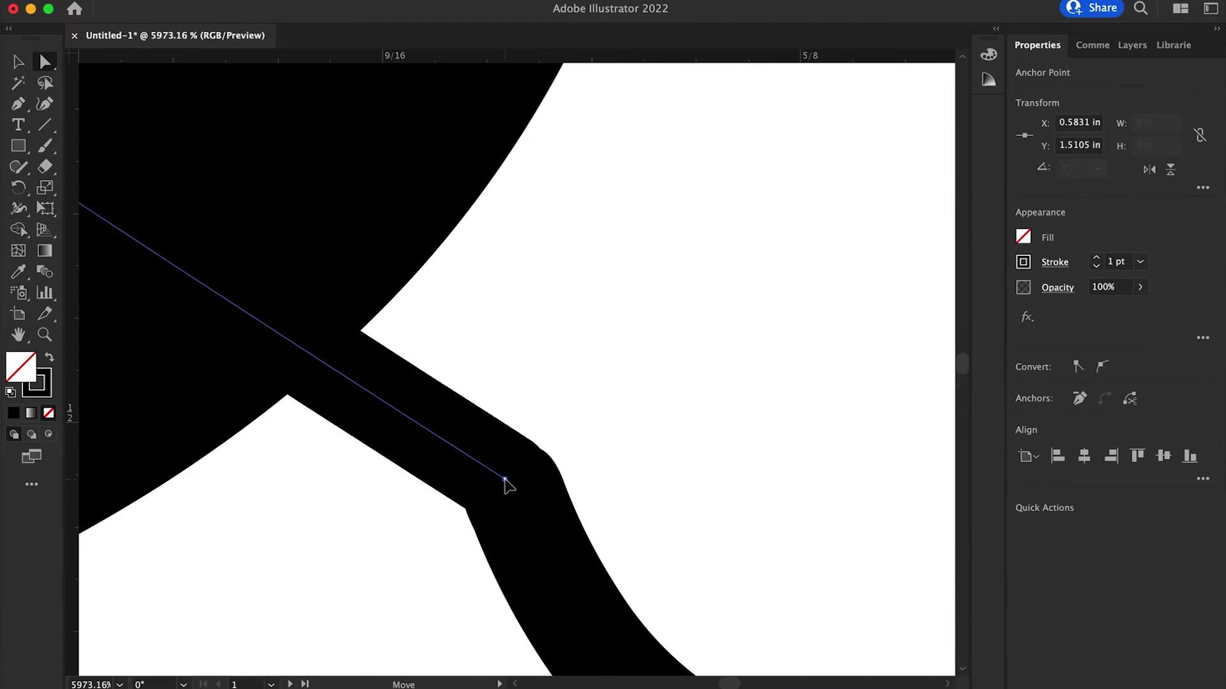
- Slightly thin the stroke weight of the swash where it meets the mirrored R's tail
{"action": "scroll", "coordinate": [507, 483], "scroll_direction": "down", "scroll_amount": 10}
{"action": "scroll", "coordinate": [266, 229], "scroll_direction": "up", "scroll_amount": 6}
{"action": "scroll", "coordinate": [266, 228], "scroll_direction": "down", "scroll_amount": 6}
{"action": "left_click", "coordinate": [463, 399]}
{"action": "left_click", "coordinate": [1096, 266]}
- Reposition the anchor points at the mirrored R's tail tip so they meet the edges of the swash
{"action": "scroll", "coordinate": [634, 438], "scroll_direction": "up", "scroll_amount": 6}
{"action": "scroll", "coordinate": [634, 438], "scroll_direction": "up", "scroll_amount": 4}
{"action": "mouse_move", "coordinate": [588, 370]}
{"action": "left_mouse_down"}
{"action": "mouse_move", "coordinate": [533, 355]}
{"action": "mouse_move", "coordinate": [535, 339]}
{"action": "left_mouse_up"}
{"action": "left_click_drag", "start_coordinate": [669, 430], "coordinate": [689, 451]}
{"action": "left_click_drag", "start_coordinate": [732, 567], "coordinate": [771, 584]}
{"action": "left_click_drag", "start_coordinate": [588, 409], "coordinate": [482, 371]}
{"action": "left_click", "coordinate": [573, 478]}
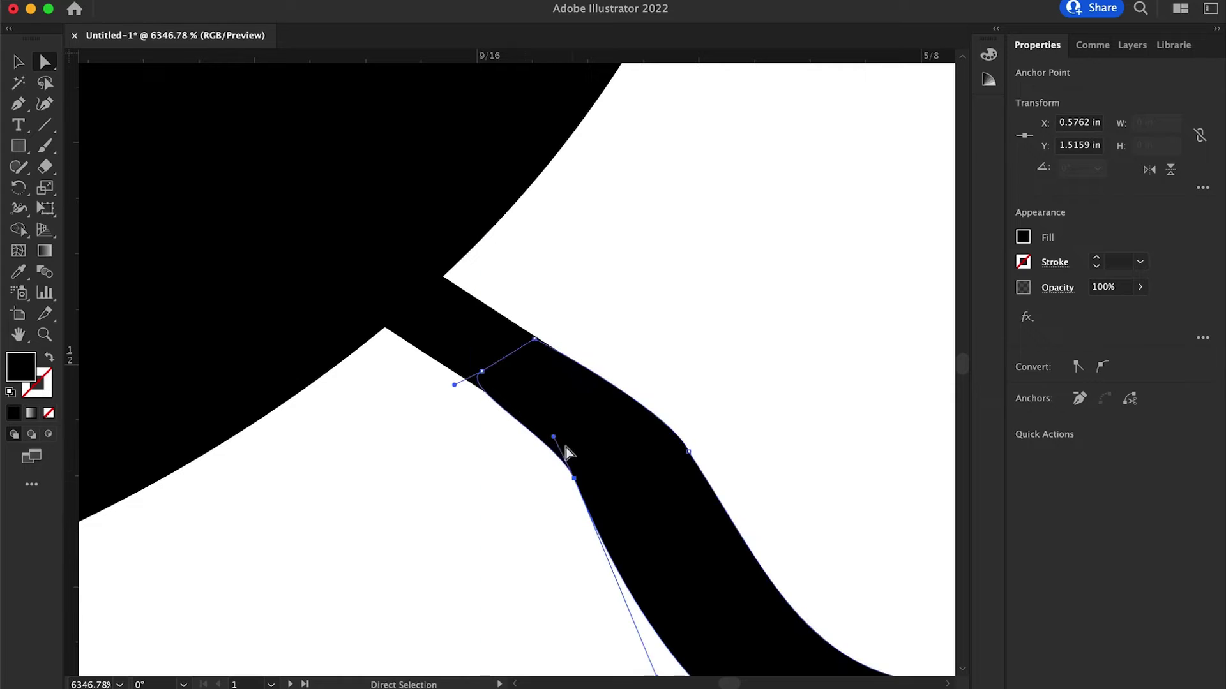
- Adjust the curve handles and corners of the mirrored R's tail to taper it smoothly into the swash
{"action": "left_click_drag", "start_coordinate": [553, 438], "coordinate": [515, 426]}
{"action": "left_click_drag", "start_coordinate": [458, 383], "coordinate": [414, 341]}
{"action": "key", "text": "v"}
{"action": "key", "text": "a"}
{"action": "left_click", "coordinate": [688, 451]}
{"action": "left_click_drag", "start_coordinate": [577, 534], "coordinate": [523, 572]}
{"action": "left_click", "coordinate": [410, 476]}
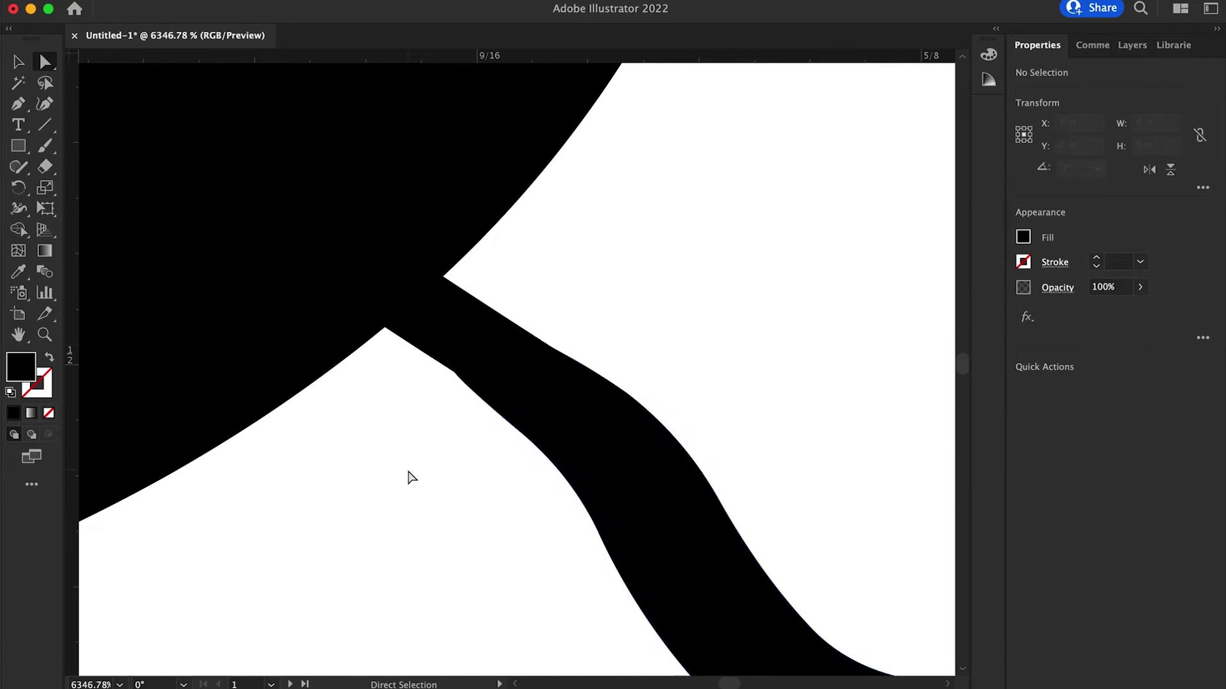
- Reshape the anchors and handles at the end of the B's upper-left serif to blend it into the swash
{"action": "scroll", "coordinate": [490, 348], "scroll_direction": "up", "scroll_amount": 5}
{"action": "left_click", "coordinate": [543, 496]}
{"action": "left_click", "coordinate": [461, 512]}
{"action": "scroll", "coordinate": [459, 513], "scroll_direction": "down", "scroll_amount": 6}
{"action": "scroll", "coordinate": [191, 177], "scroll_direction": "up", "scroll_amount": 6}
{"action": "left_click", "coordinate": [282, 296]}
{"action": "left_click_drag", "start_coordinate": [282, 241], "coordinate": [168, 219]}
{"action": "left_click_drag", "start_coordinate": [282, 296], "coordinate": [217, 296]}
{"action": "left_click_drag", "start_coordinate": [216, 325], "coordinate": [298, 324]}
{"action": "left_click_drag", "start_coordinate": [216, 297], "coordinate": [126, 287]}
{"action": "left_click_drag", "start_coordinate": [305, 348], "coordinate": [349, 347]}
{"action": "scroll", "coordinate": [213, 316], "scroll_direction": "down", "scroll_amount": 6}
{"action": "scroll", "coordinate": [185, 310], "scroll_direction": "up", "scroll_amount": 5}
- Round the inner corners of the B's counters
{"action": "left_click", "coordinate": [476, 332]}
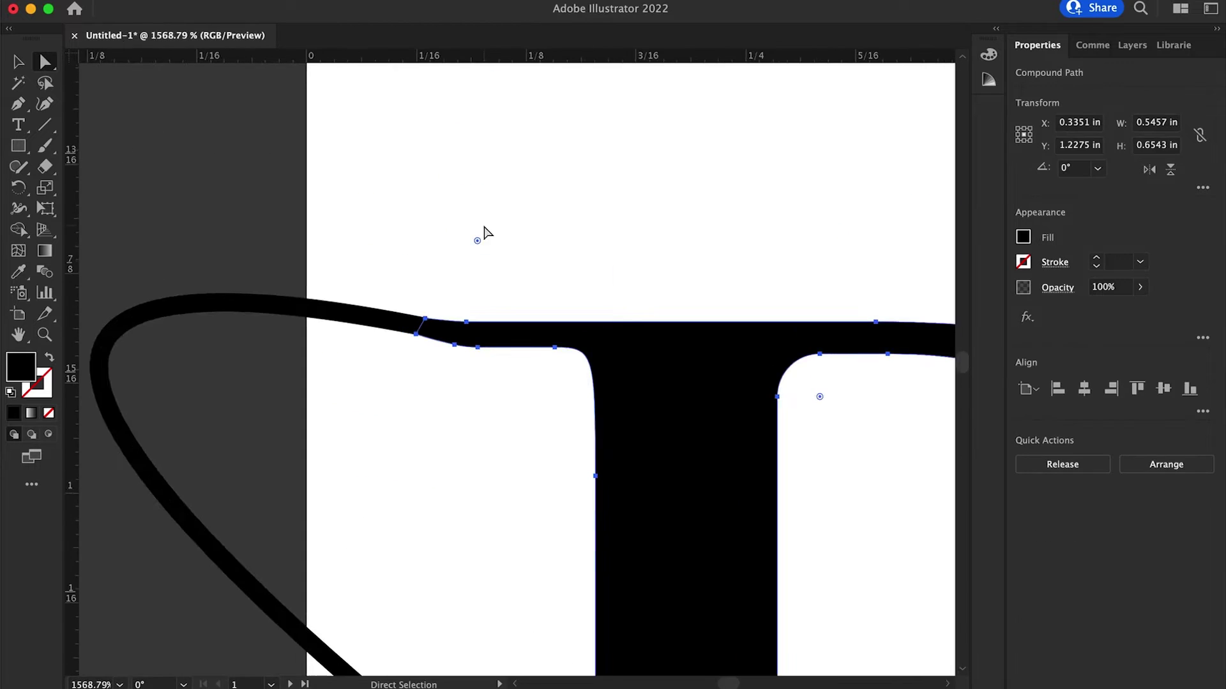
{"action": "left_click_drag", "start_coordinate": [819, 397], "coordinate": [912, 488]}
{"action": "key", "text": "v"}
{"action": "scroll", "coordinate": [310, 183], "scroll_direction": "down", "scroll_amount": 5}
{"action": "scroll", "coordinate": [353, 214], "scroll_direction": "up", "scroll_amount": 5}
{"action": "left_click", "coordinate": [219, 180]}
{"action": "scroll", "coordinate": [219, 180], "scroll_direction": "down", "scroll_amount": 6}
- Select the whole customized wordmark with its swash and shift it right to fit inside the first artboard
{"action": "left_click_drag", "start_coordinate": [197, 251], "coordinate": [824, 389]}
{"action": "left_click_drag", "start_coordinate": [322, 339], "coordinate": [345, 338]}
{"action": "left_click", "coordinate": [459, 422]}
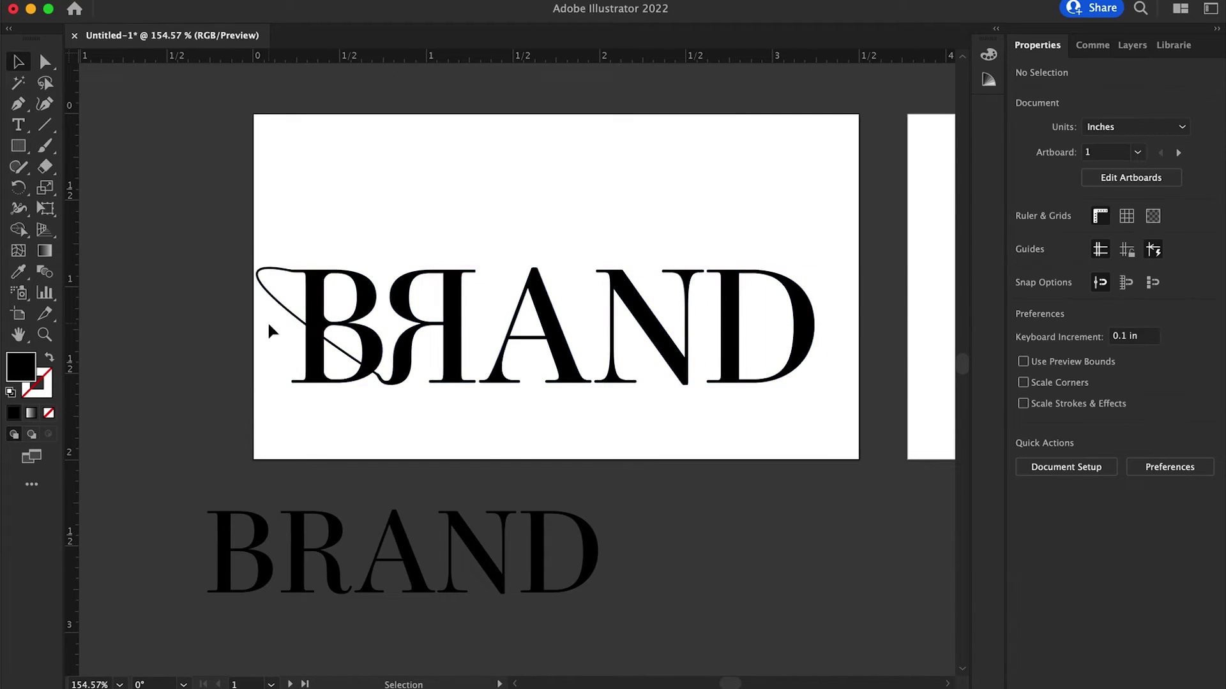
- Round the inner corners of the mirrored R's bowl beside the stem, the upper one to about 0.06 in
{"action": "scroll", "coordinate": [409, 383], "scroll_direction": "down", "scroll_amount": 2}
{"action": "scroll", "coordinate": [306, 373], "scroll_direction": "up", "scroll_amount": 5}
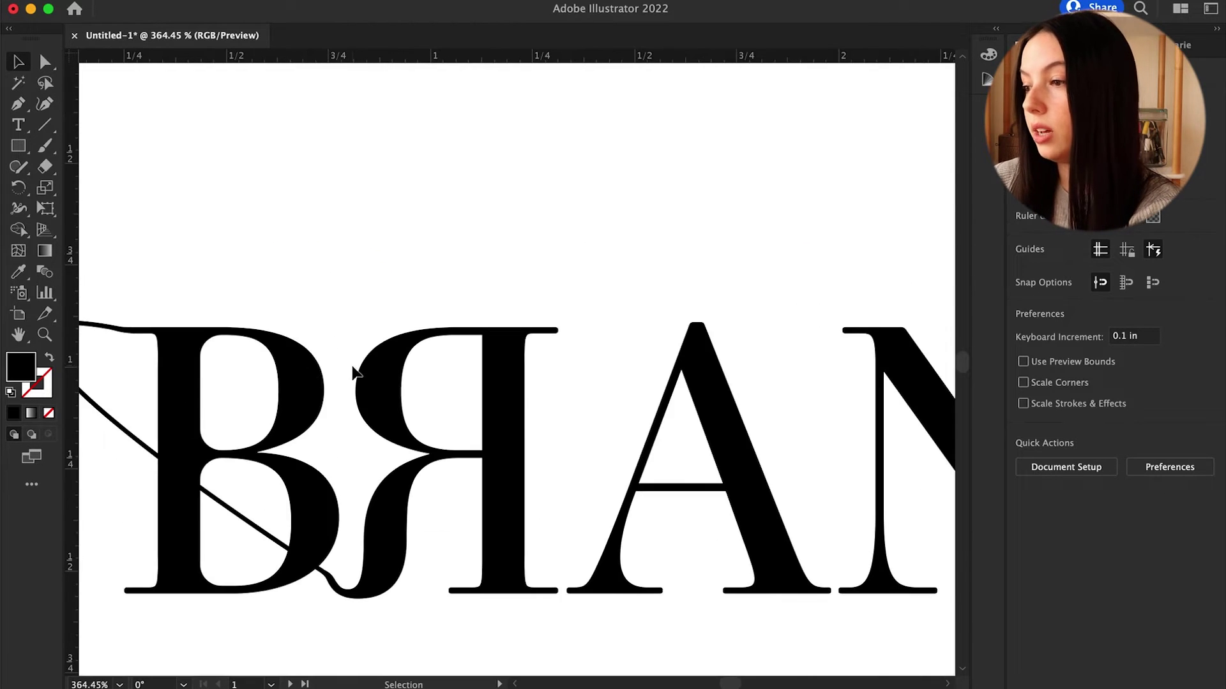
{"action": "key", "text": "a"}
{"action": "left_click", "coordinate": [480, 349]}
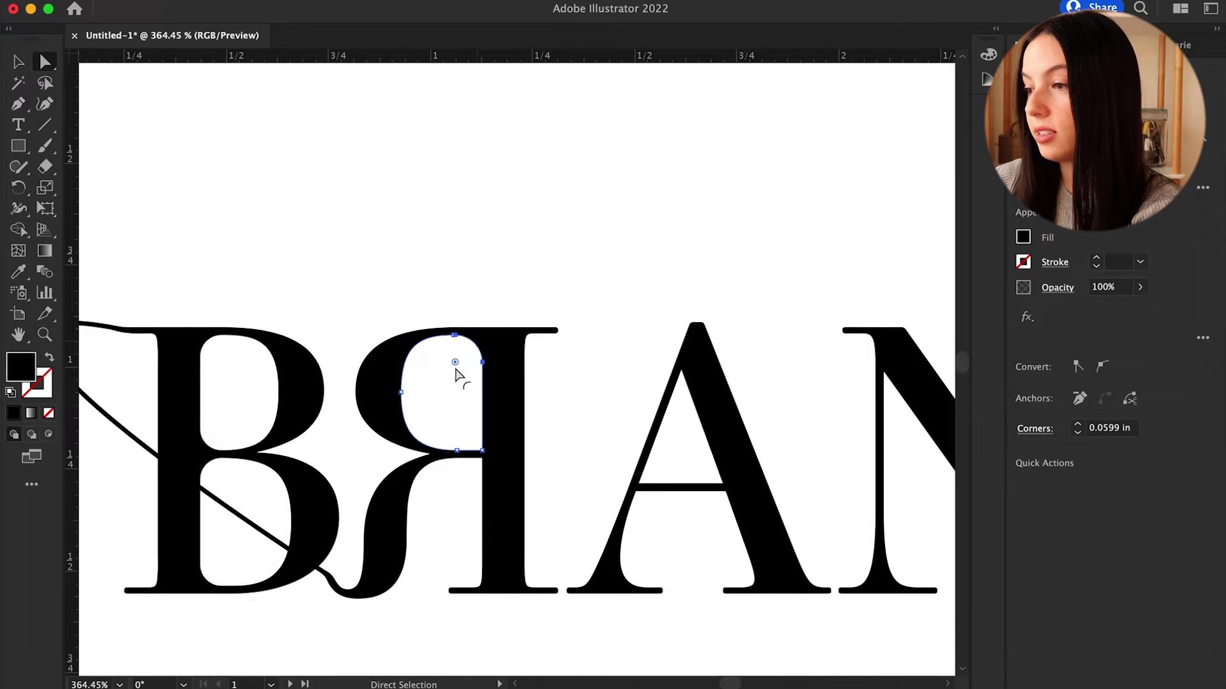
{"action": "scroll", "coordinate": [478, 396], "scroll_direction": "right", "scroll_amount": 2}
{"action": "scroll", "coordinate": [438, 397], "scroll_direction": "down", "scroll_amount": 2}
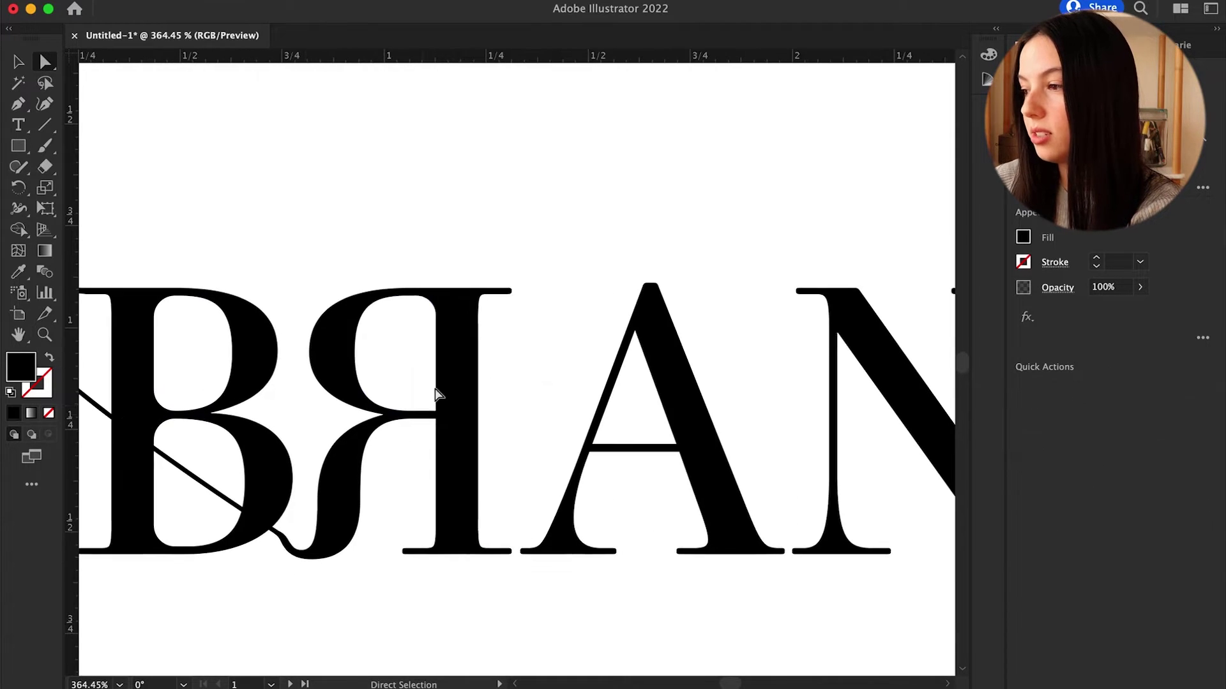
{"action": "left_click", "coordinate": [435, 411]}
- Round both inner corners of the D's counter beside the stem, the lower one to about 0.08 in
{"action": "scroll", "coordinate": [527, 249], "scroll_direction": "down", "scroll_amount": 2}
{"action": "scroll", "coordinate": [730, 293], "scroll_direction": "right", "scroll_amount": 5}
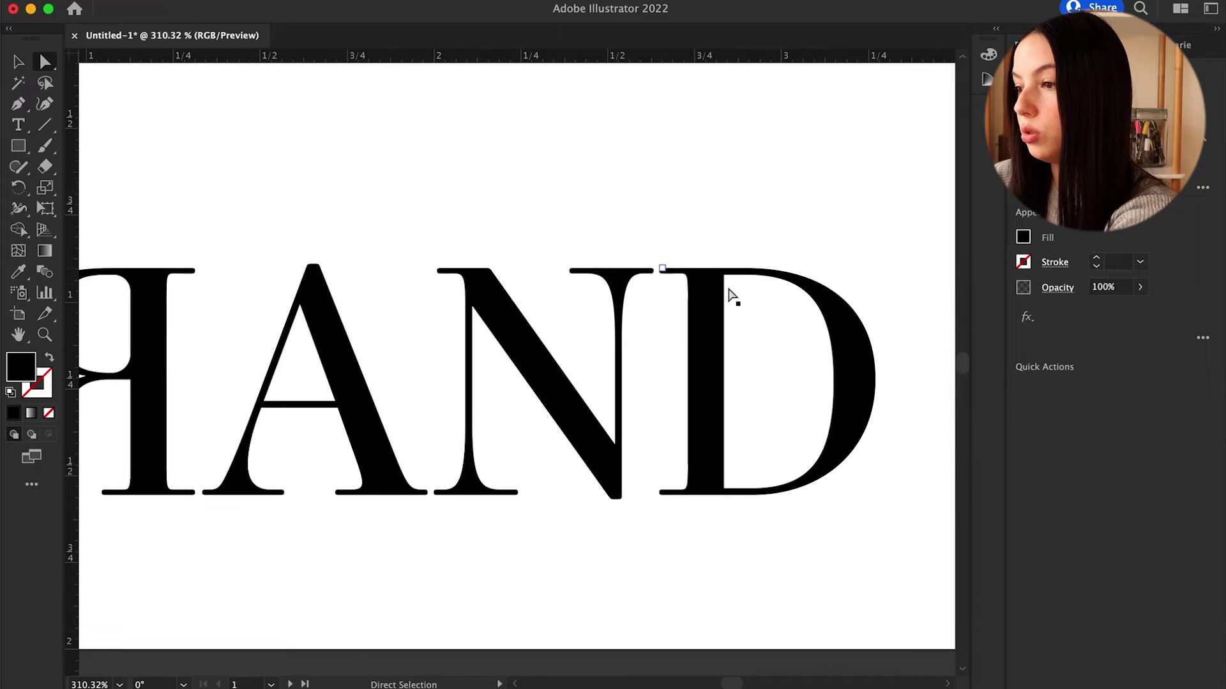
{"action": "left_click", "coordinate": [725, 276]}
{"action": "left_click_drag", "start_coordinate": [736, 288], "coordinate": [748, 299]}
{"action": "left_click", "coordinate": [724, 489]}
{"action": "left_click_drag", "start_coordinate": [736, 476], "coordinate": [741, 474]}
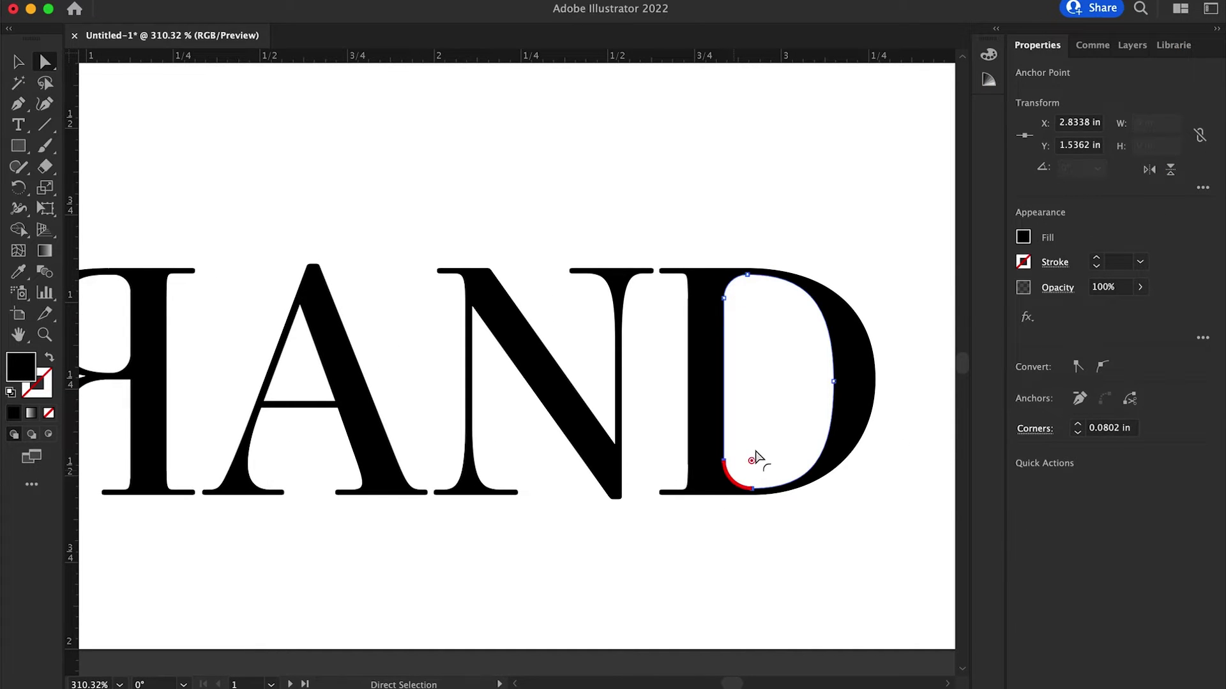
{"action": "left_click", "coordinate": [702, 229]}
- Set the Brand Studio text on the second artboard in capitals using a high-contrast serif font
{"action": "scroll", "coordinate": [703, 230], "scroll_direction": "down", "scroll_amount": 2}
{"action": "scroll", "coordinate": [561, 235], "scroll_direction": "left", "scroll_amount": 3}
{"action": "scroll", "coordinate": [565, 235], "scroll_direction": "down", "scroll_amount": 5}
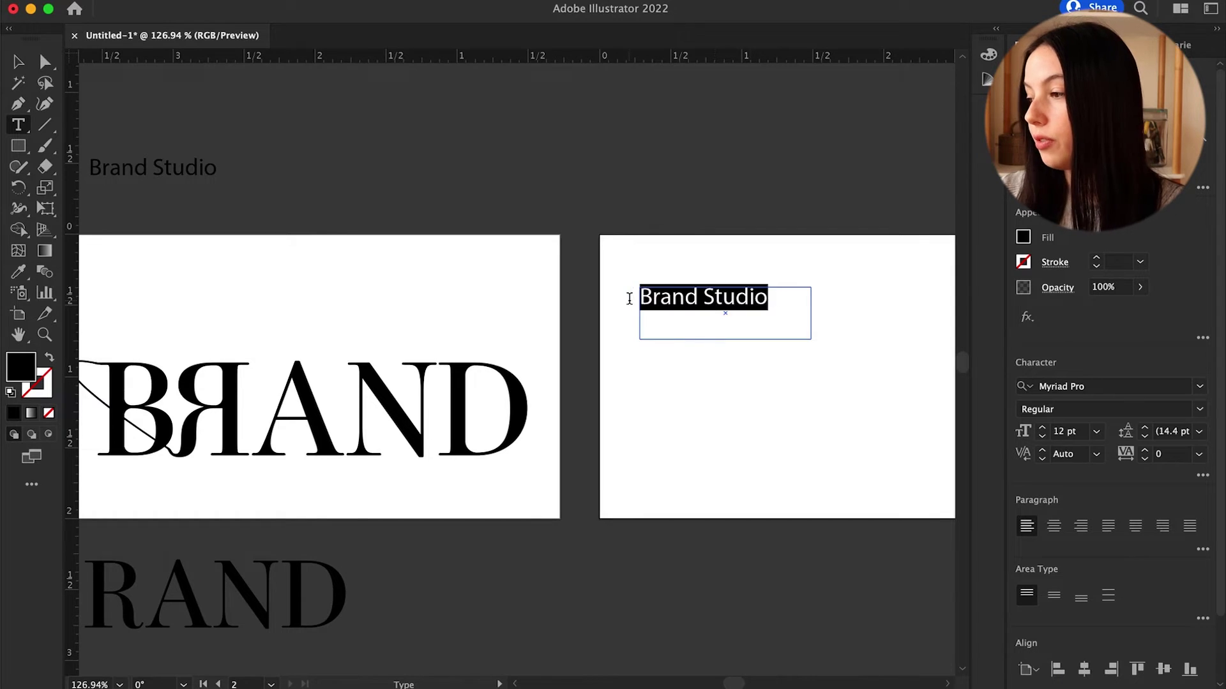
{"action": "left_click", "coordinate": [1200, 386]}
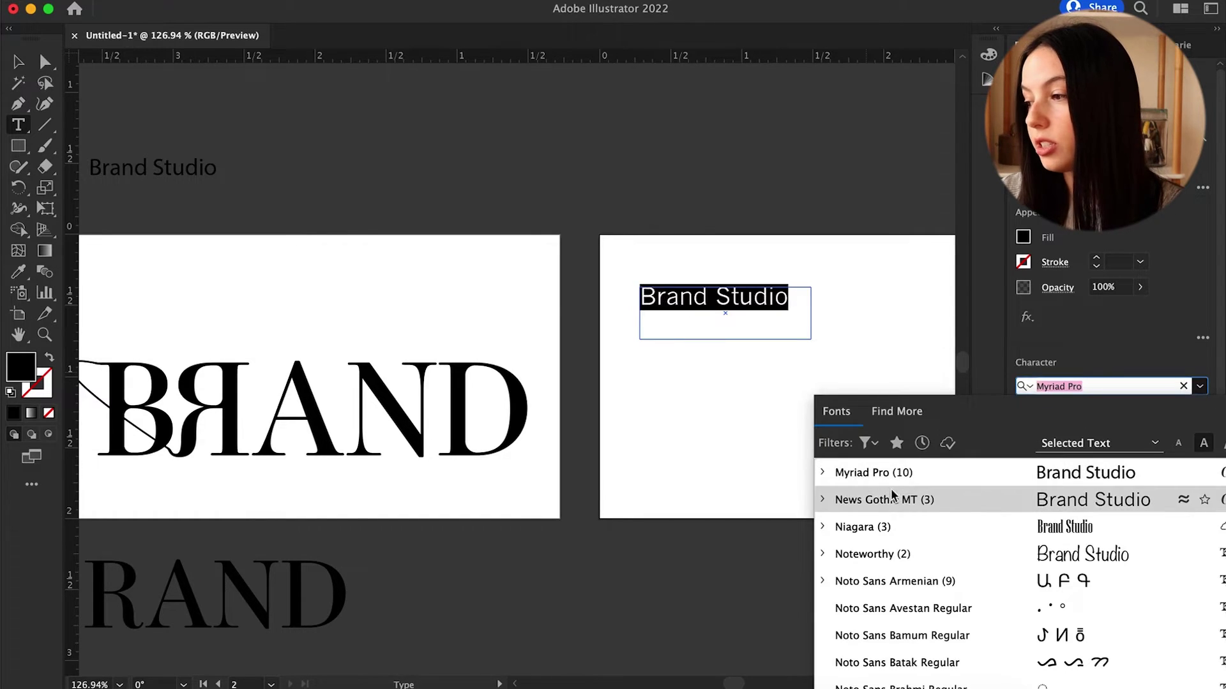
{"action": "scroll", "coordinate": [893, 511], "scroll_direction": "down", "scroll_amount": 5}
{"action": "scroll", "coordinate": [898, 554], "scroll_direction": "up", "scroll_amount": 10}
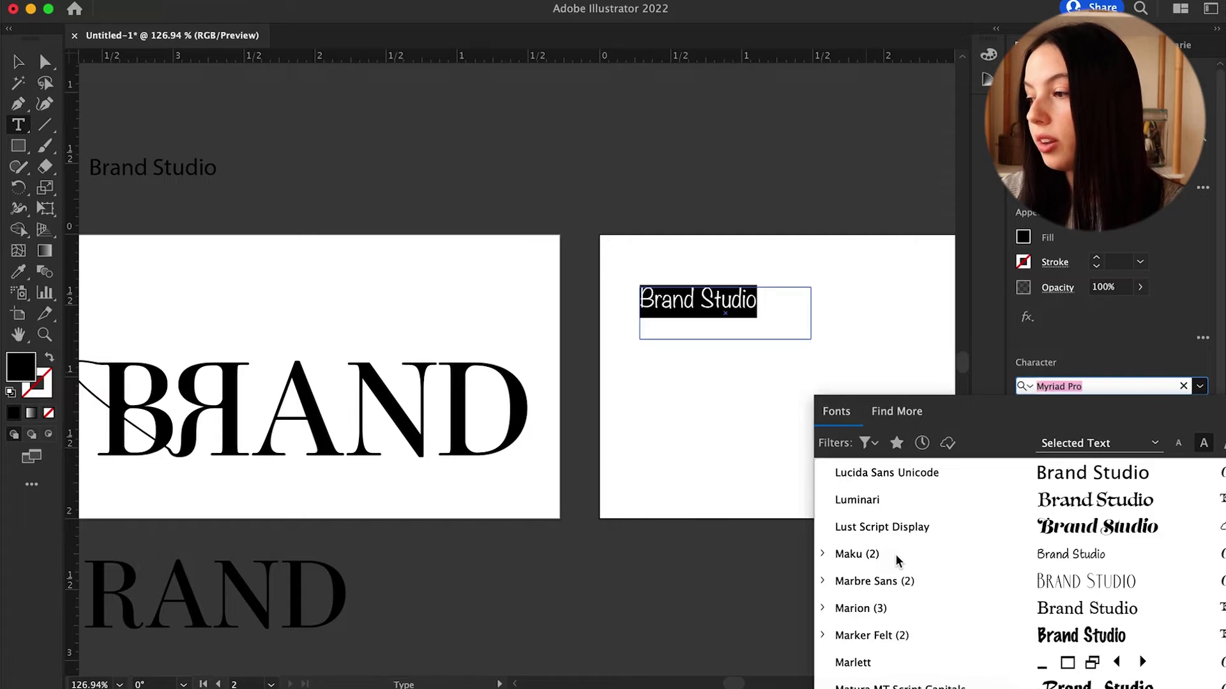
{"action": "scroll", "coordinate": [895, 555], "scroll_direction": "up", "scroll_amount": 2}
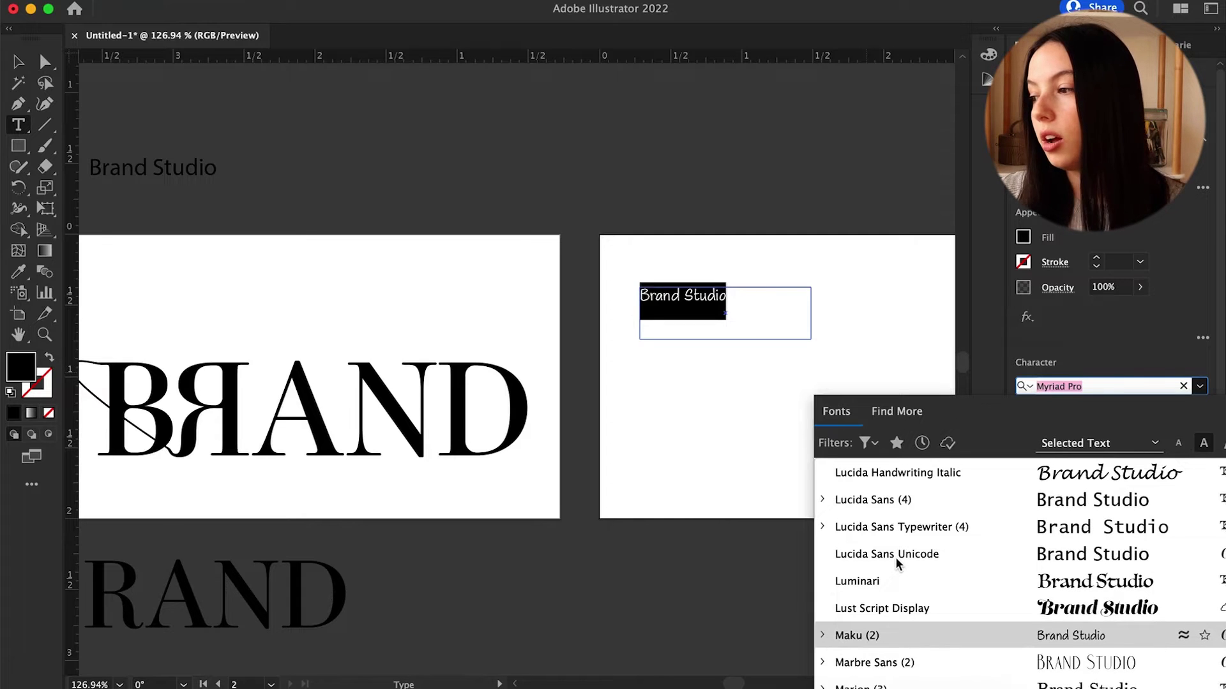
{"action": "scroll", "coordinate": [895, 557], "scroll_direction": "up", "scroll_amount": 4}
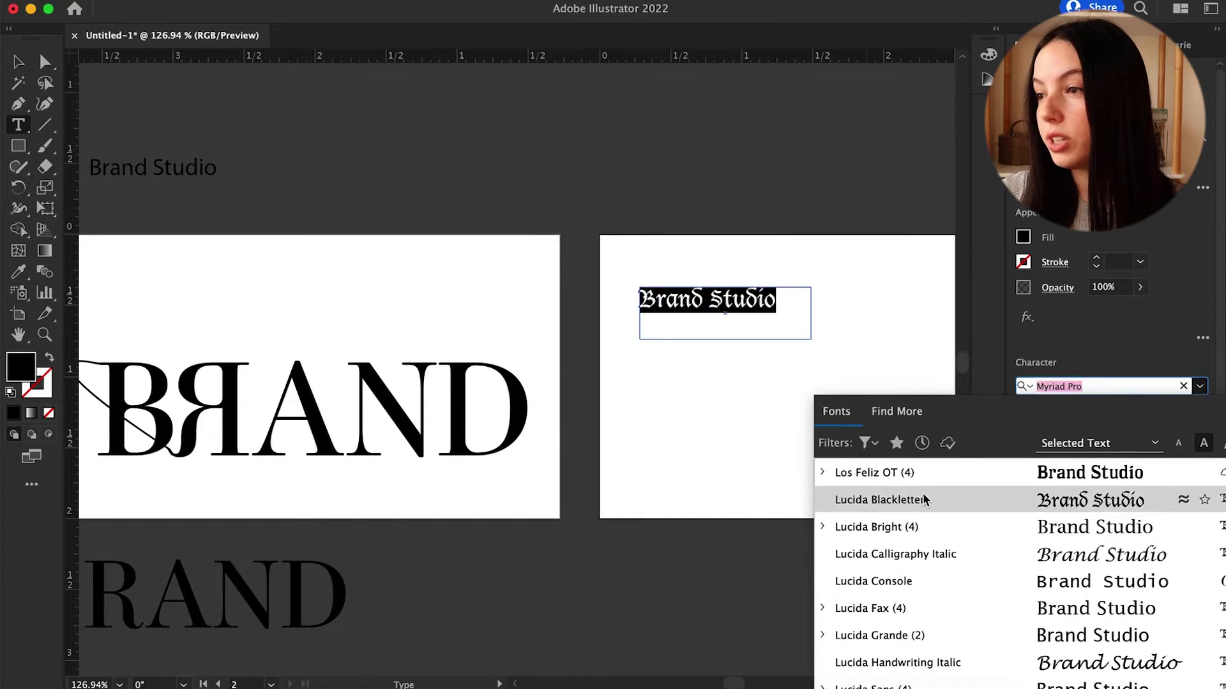
{"action": "scroll", "coordinate": [912, 511], "scroll_direction": "up", "scroll_amount": 12}
{"action": "scroll", "coordinate": [919, 543], "scroll_direction": "up", "scroll_amount": 10}
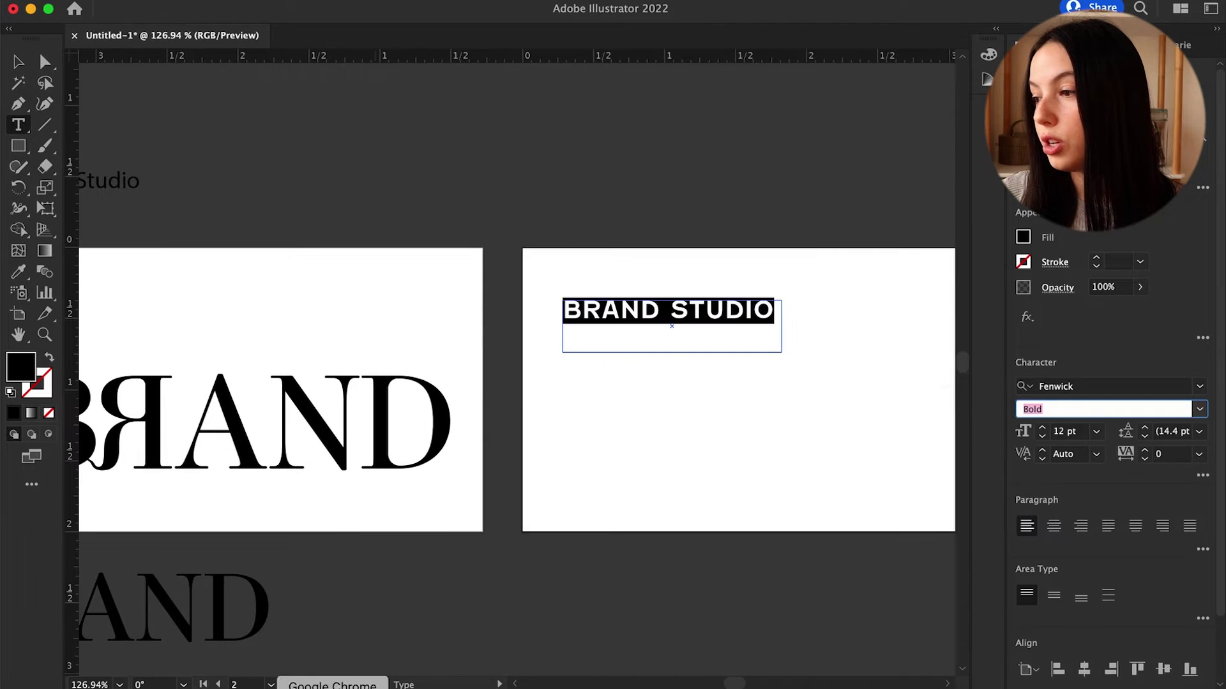
{"action": "left_click", "coordinate": [1060, 386]}
{"action": "left_click", "coordinate": [849, 499]}
{"action": "key", "text": "Escape"}
{"action": "scroll", "coordinate": [664, 359], "scroll_direction": "right", "scroll_amount": 3}
{"action": "left_click", "coordinate": [666, 363]}
- Add another Brand Studio text frame below the heading on the second artboard and set its font to Helvetica Neue
{"action": "scroll", "coordinate": [504, 343], "scroll_direction": "left", "scroll_amount": 5}
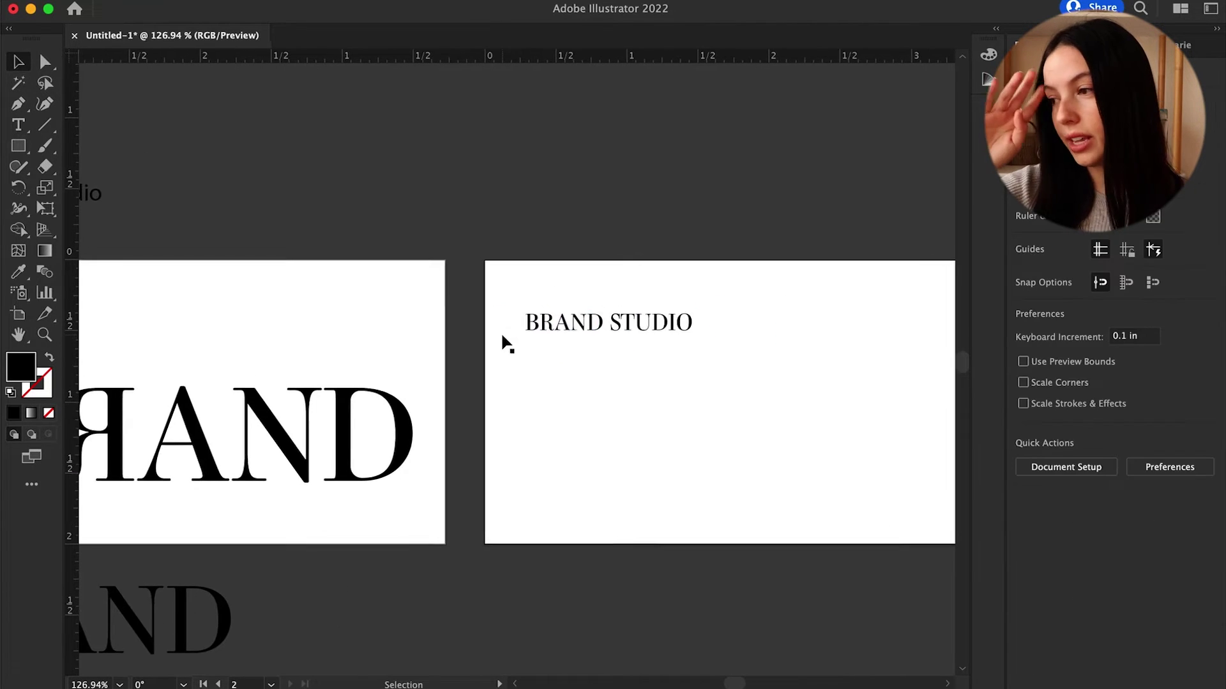
{"action": "key", "text": "t"}
{"action": "left_click_drag", "start_coordinate": [711, 416], "coordinate": [881, 465]}
{"action": "type", "text": "Brand Studio"}
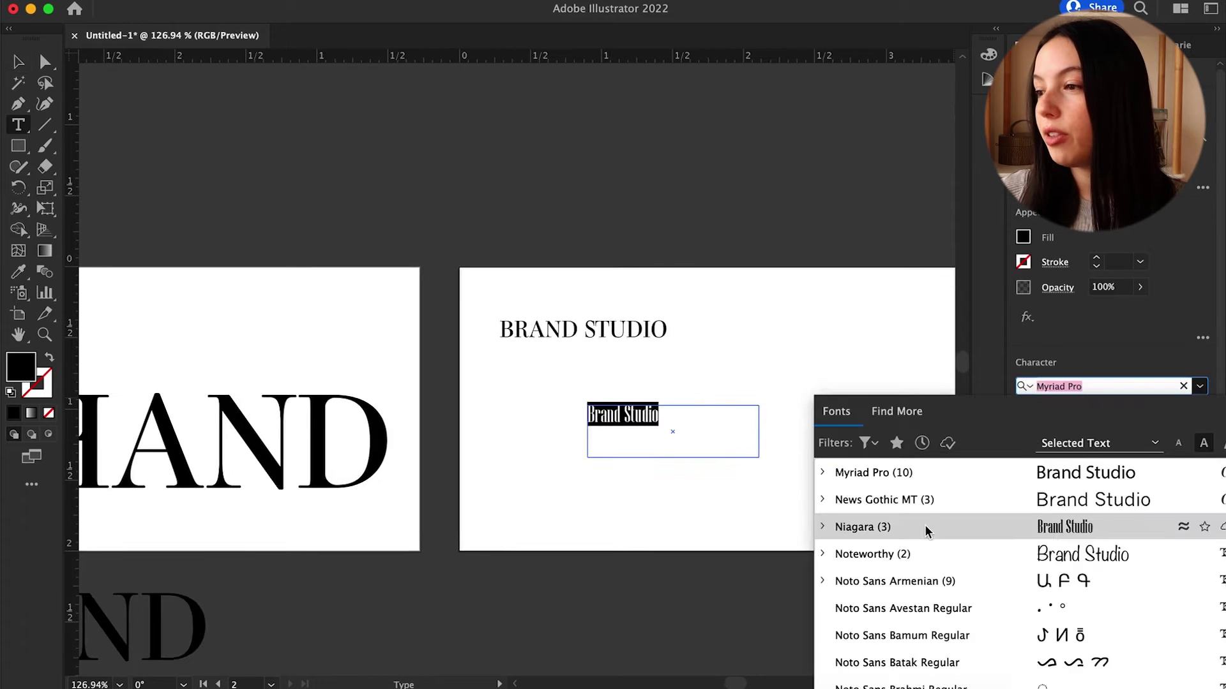
{"action": "scroll", "coordinate": [925, 528], "scroll_direction": "up", "scroll_amount": 20}
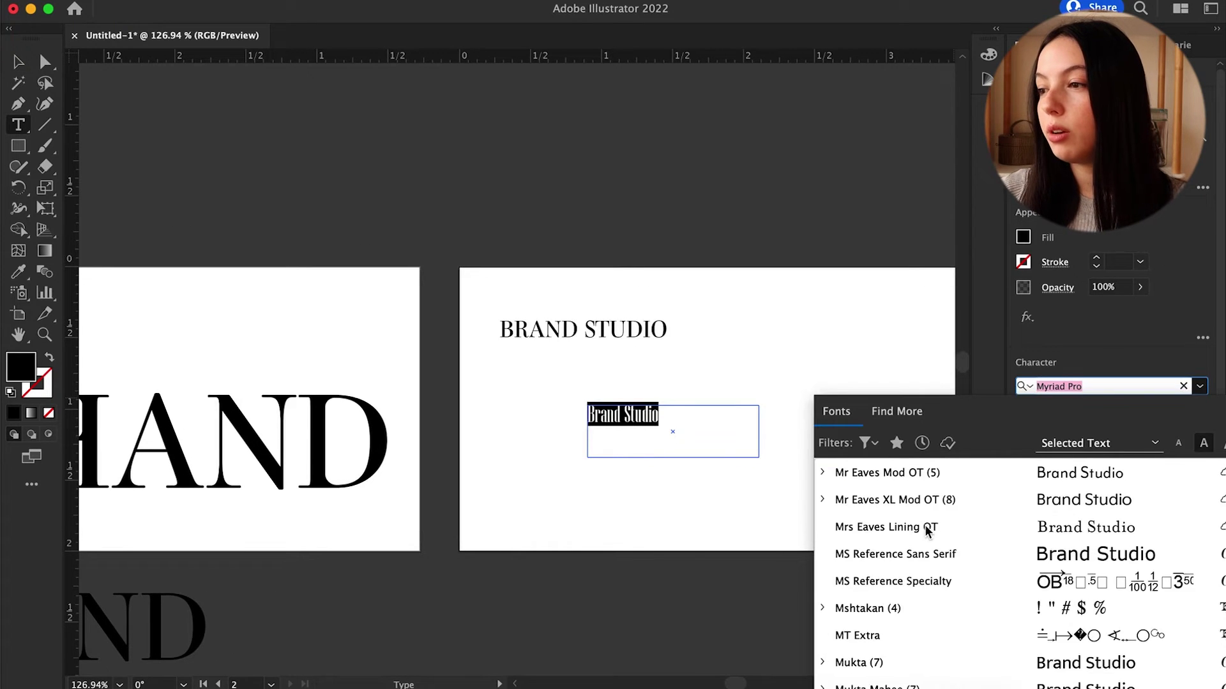
{"action": "scroll", "coordinate": [925, 527], "scroll_direction": "down", "scroll_amount": 6}
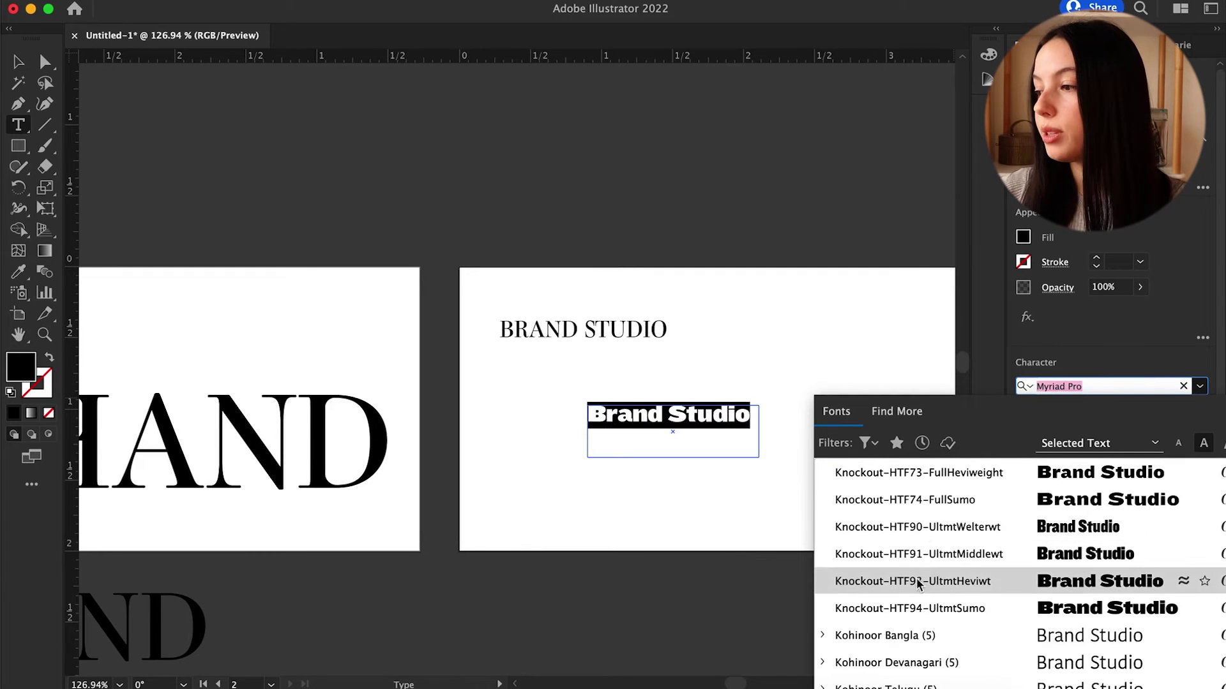
{"action": "scroll", "coordinate": [916, 526], "scroll_direction": "up", "scroll_amount": 4}
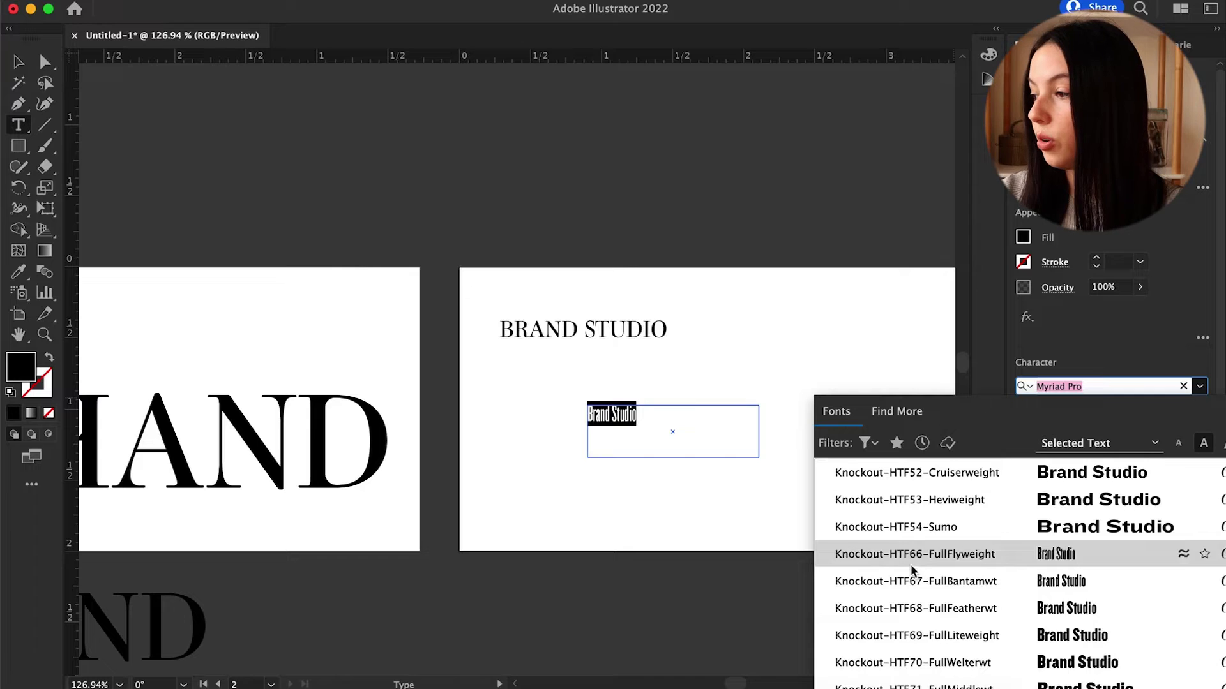
{"action": "scroll", "coordinate": [920, 496], "scroll_direction": "up", "scroll_amount": 5}
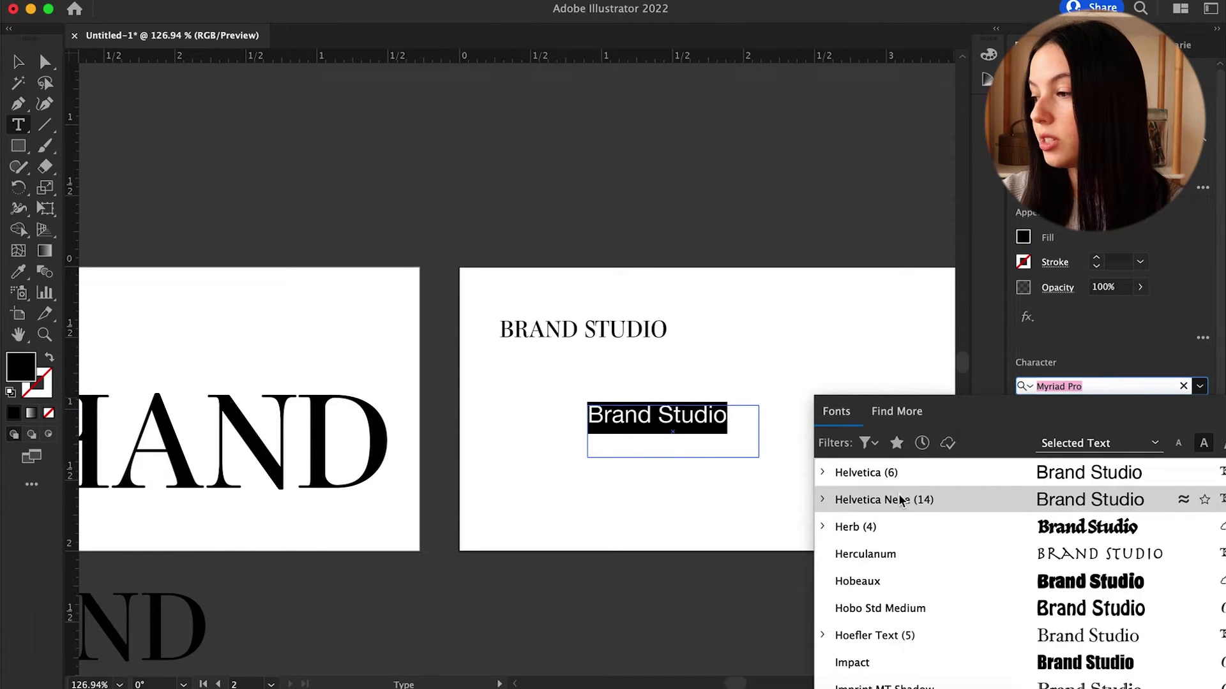
{"action": "left_click", "coordinate": [894, 501]}
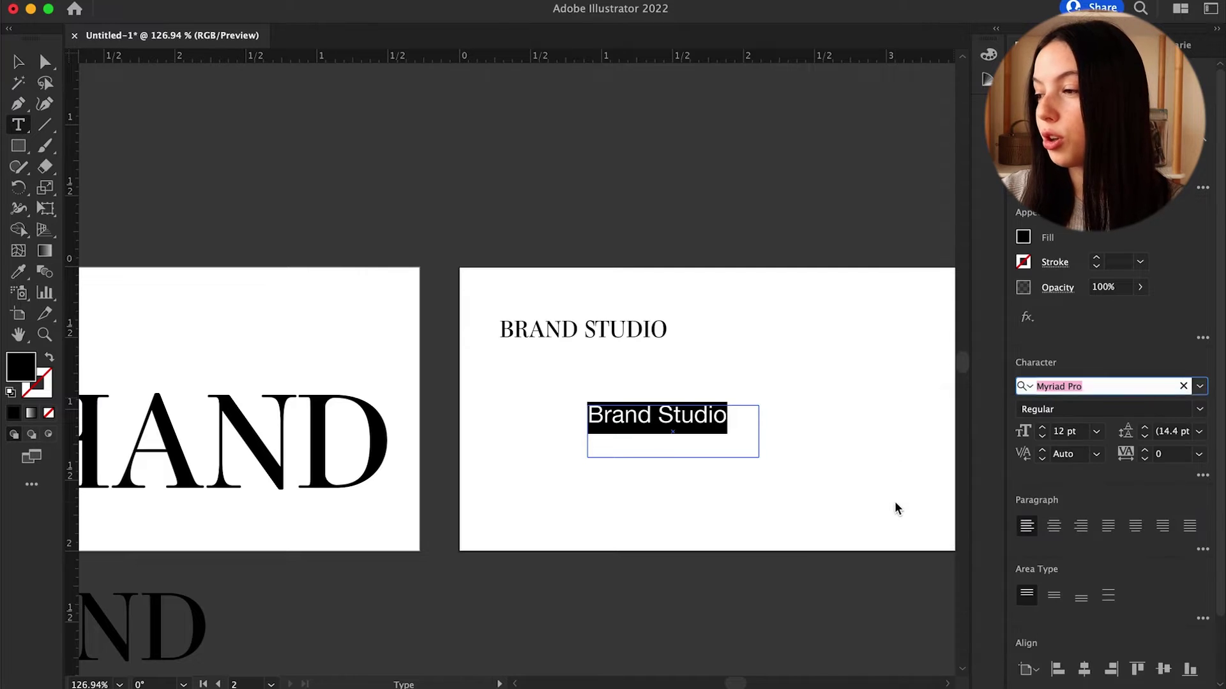
- Replace the new frame's text with "SENIOR DESIGNER" and widen and shorten the frame to fit it on one line
{"action": "type", "text": "d"}
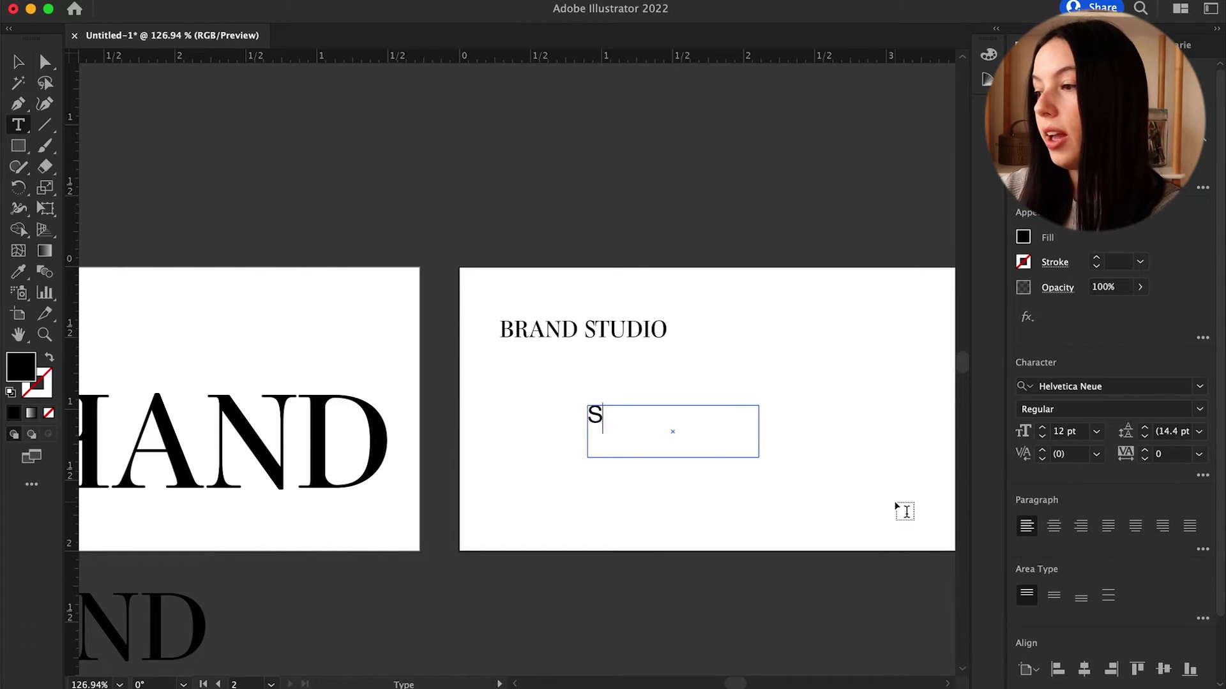
{"action": "type", "text": "GNER"}
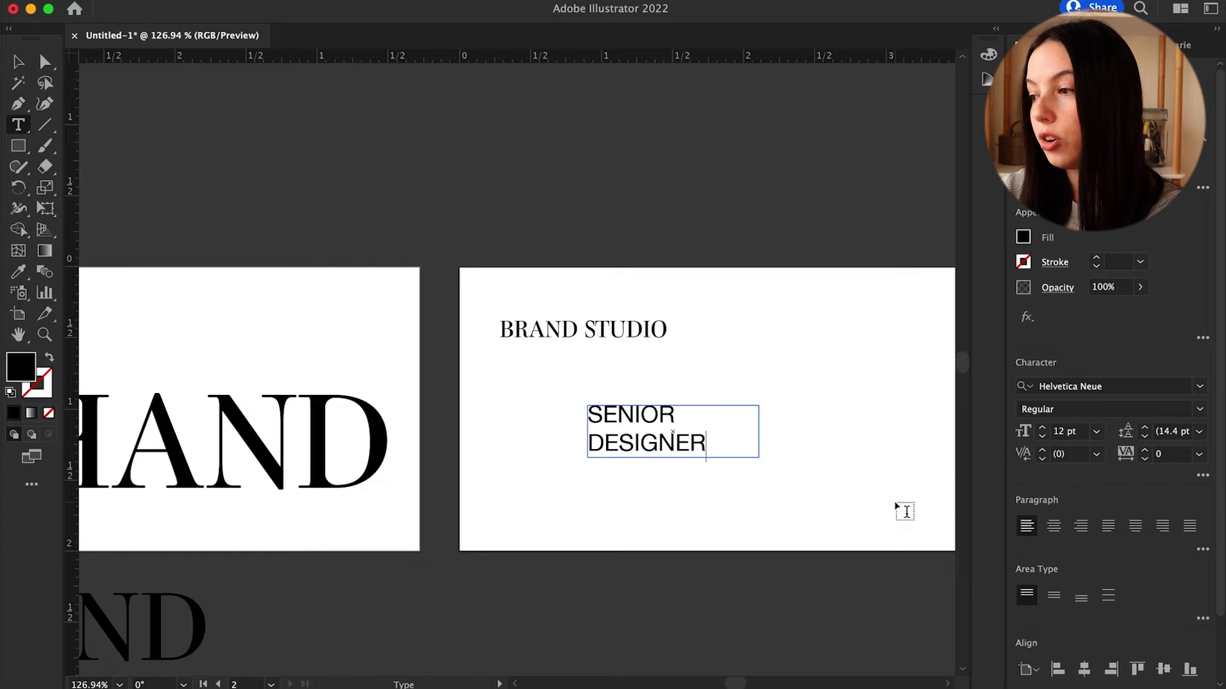
{"action": "key", "text": "Escape"}
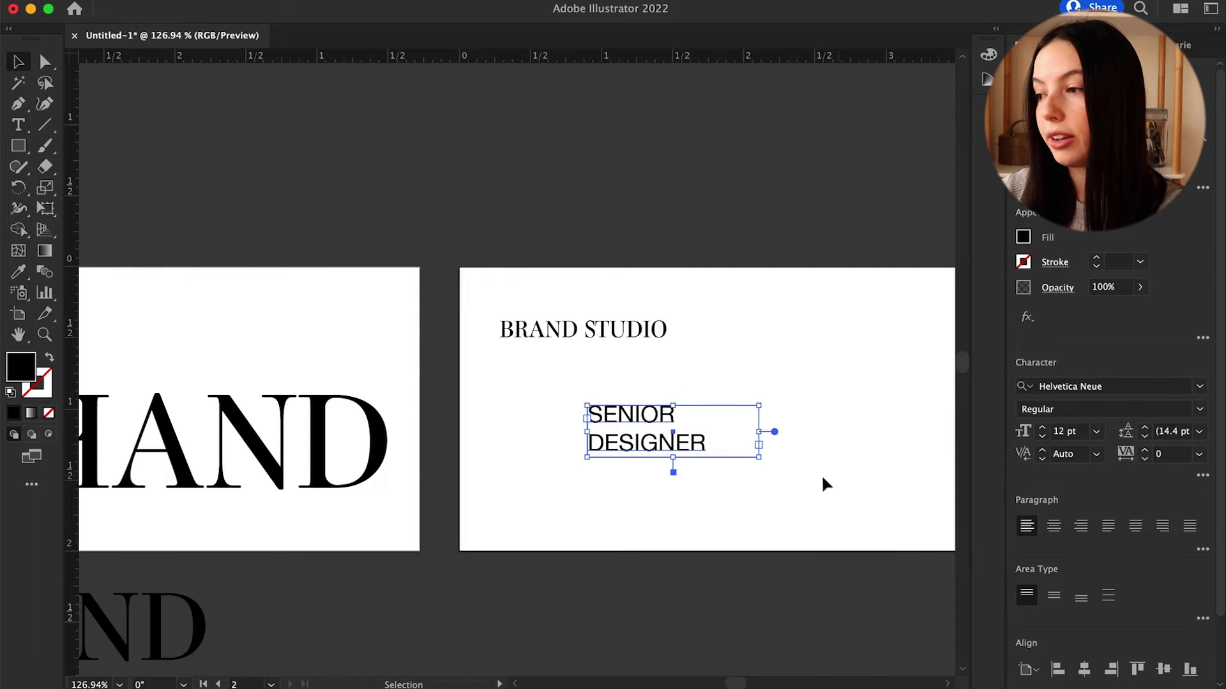
{"action": "left_click_drag", "start_coordinate": [760, 432], "coordinate": [833, 432]}
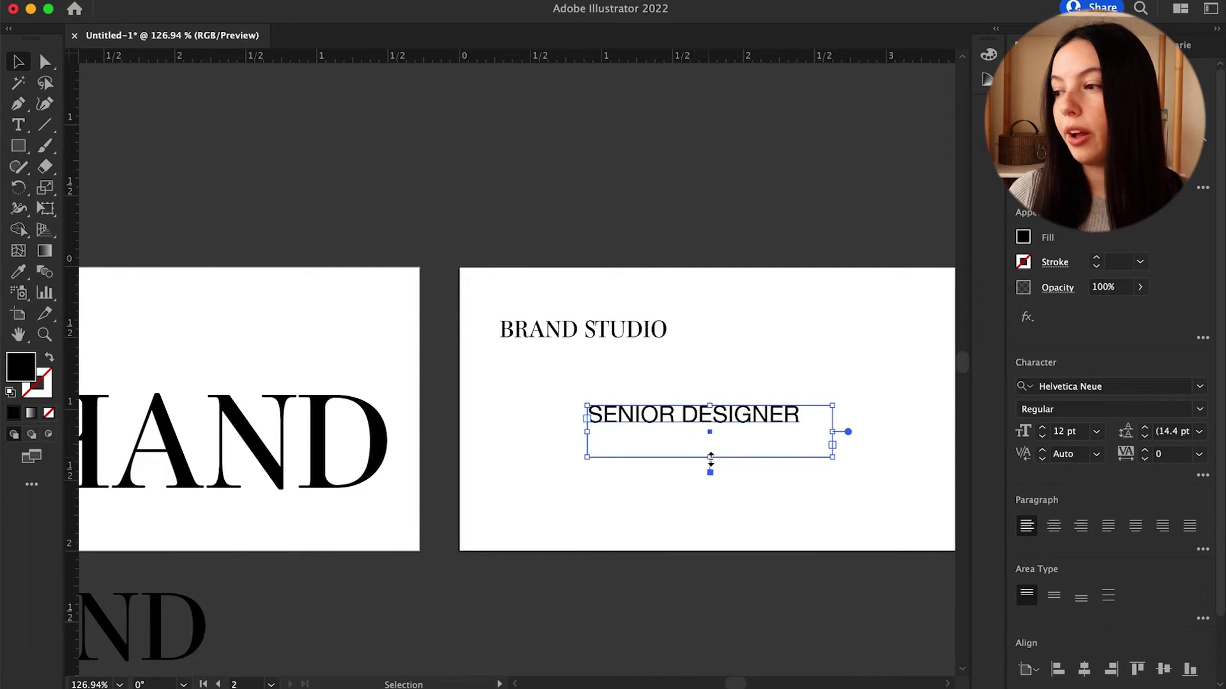
{"action": "left_click_drag", "start_coordinate": [710, 458], "coordinate": [711, 441]}
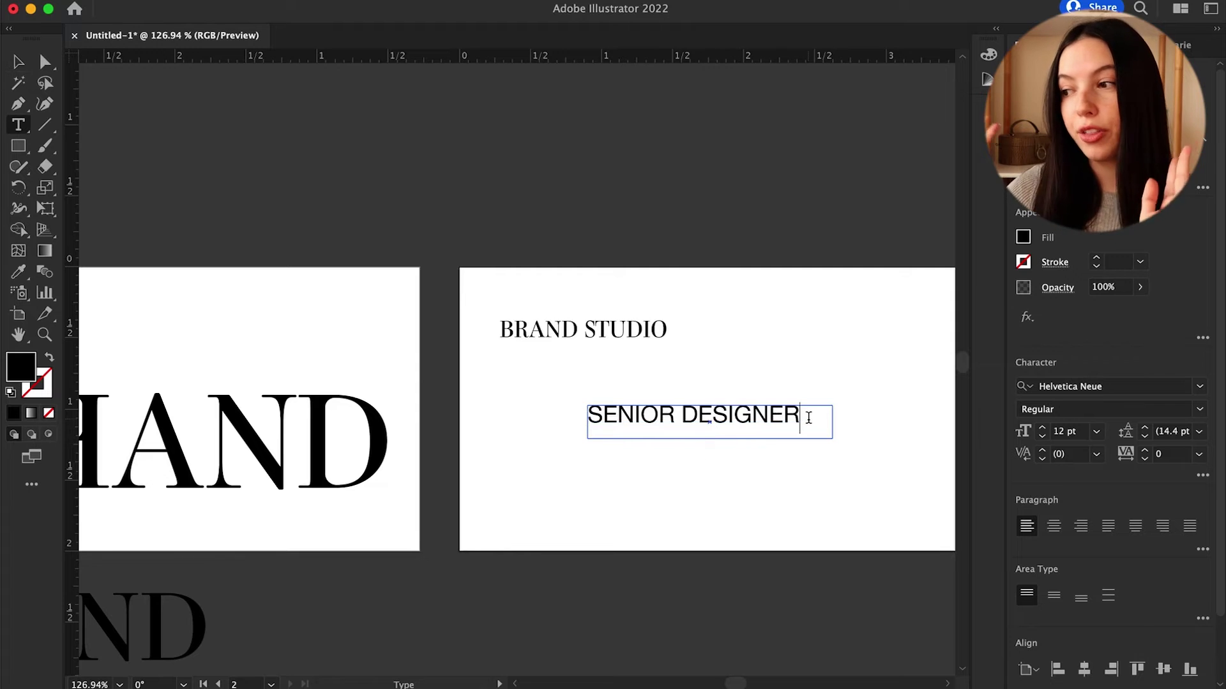
- Set the SENIOR DESIGNER text to the Medium font style
{"action": "left_click_drag", "start_coordinate": [808, 417], "coordinate": [565, 434]}
{"action": "left_click", "coordinate": [1199, 409]}
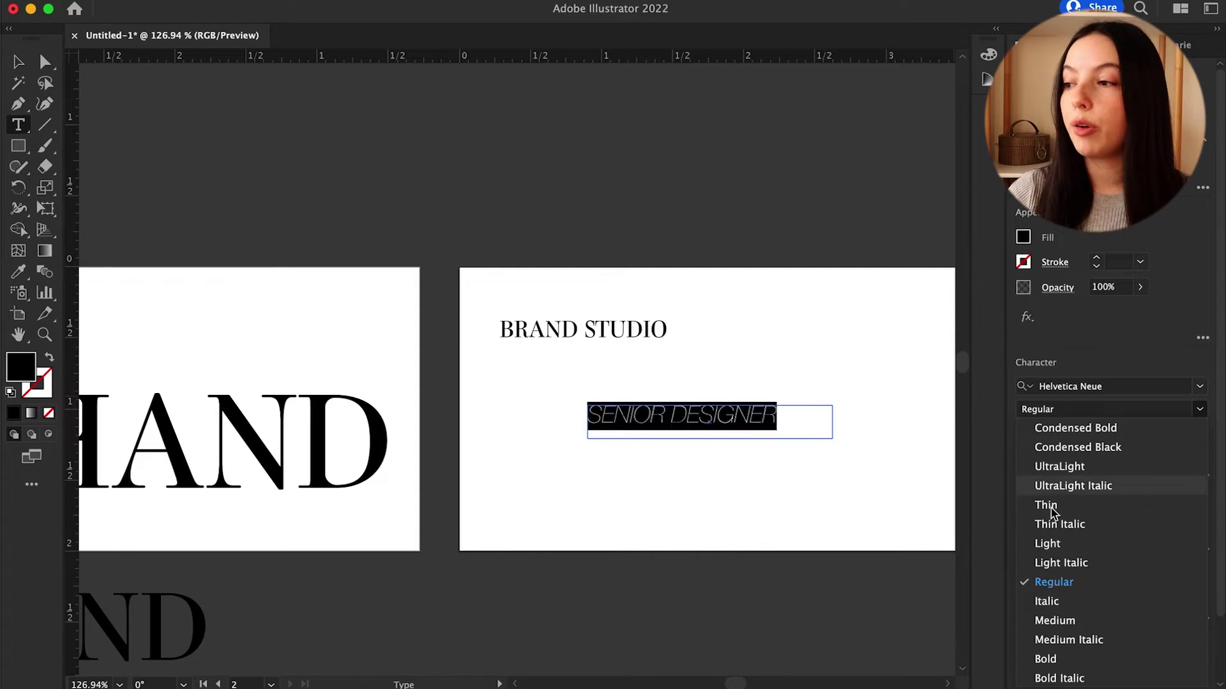
{"action": "left_click", "coordinate": [1053, 620]}
{"action": "key", "text": "Escape"}
- Place BRAND STUDIO in the second card's upper-left corner and SENIOR DESIGNER, resized to 7 pt, in its lower-right area
{"action": "scroll", "coordinate": [561, 332], "scroll_direction": "right", "scroll_amount": 2}
{"action": "scroll", "coordinate": [561, 332], "scroll_direction": "down", "scroll_amount": 1}
{"action": "left_click", "coordinate": [689, 397]}
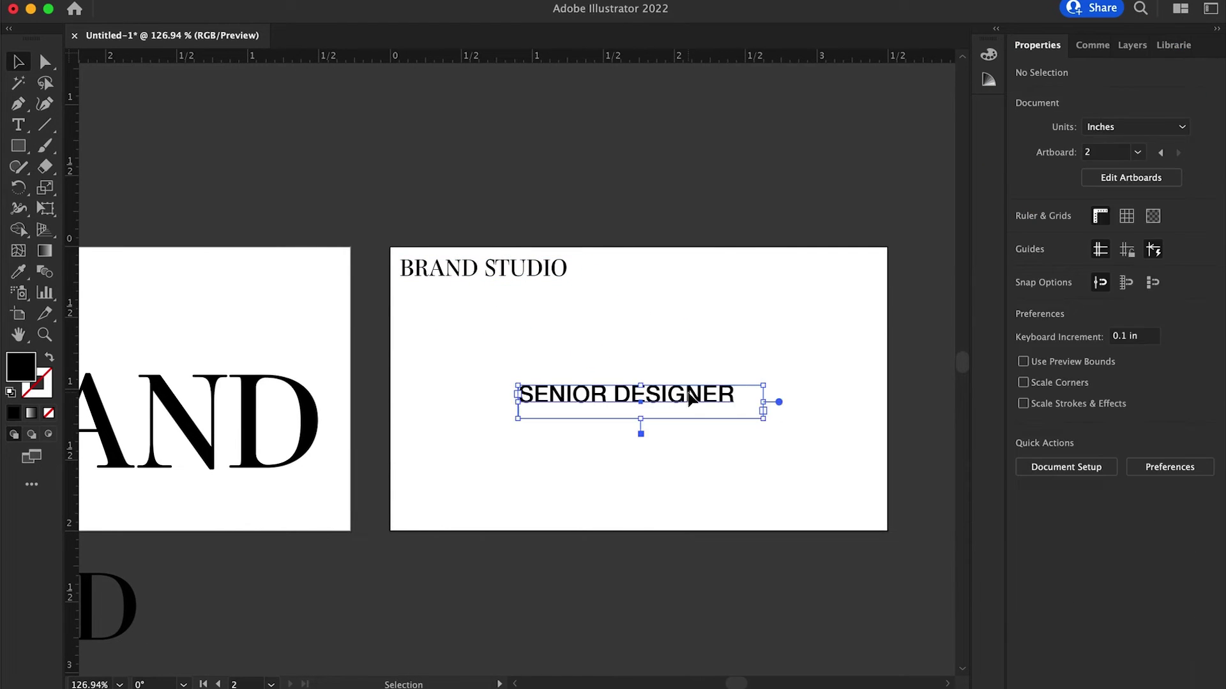
{"action": "triple_click", "coordinate": [689, 397]}
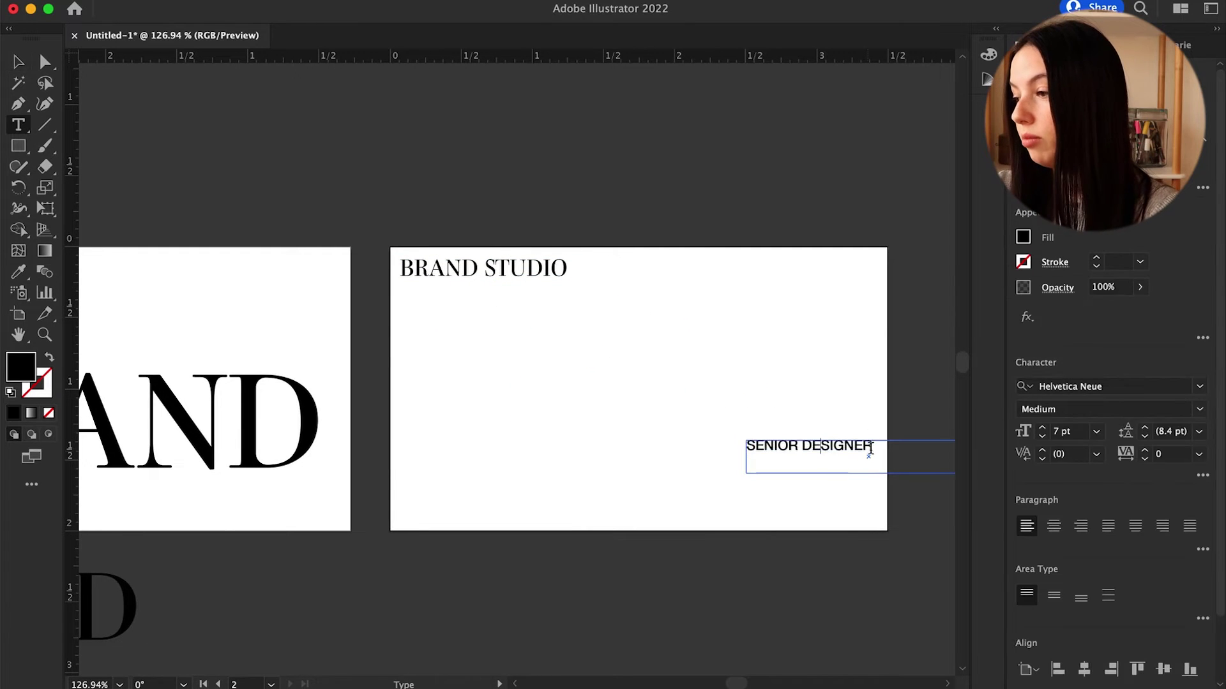
- Right-align the text in the card's lower-right corner and add the full name above and the e-mail address below the job title
{"action": "key", "text": "super+shift+r"}
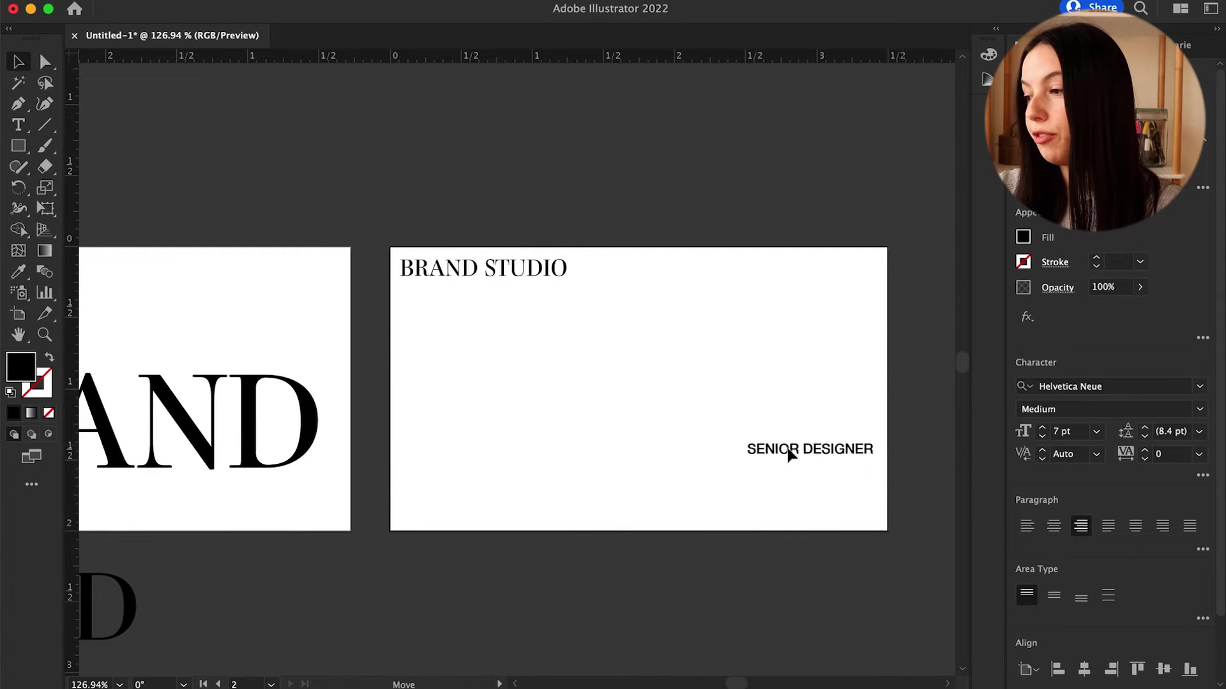
{"action": "left_click", "coordinate": [791, 454]}
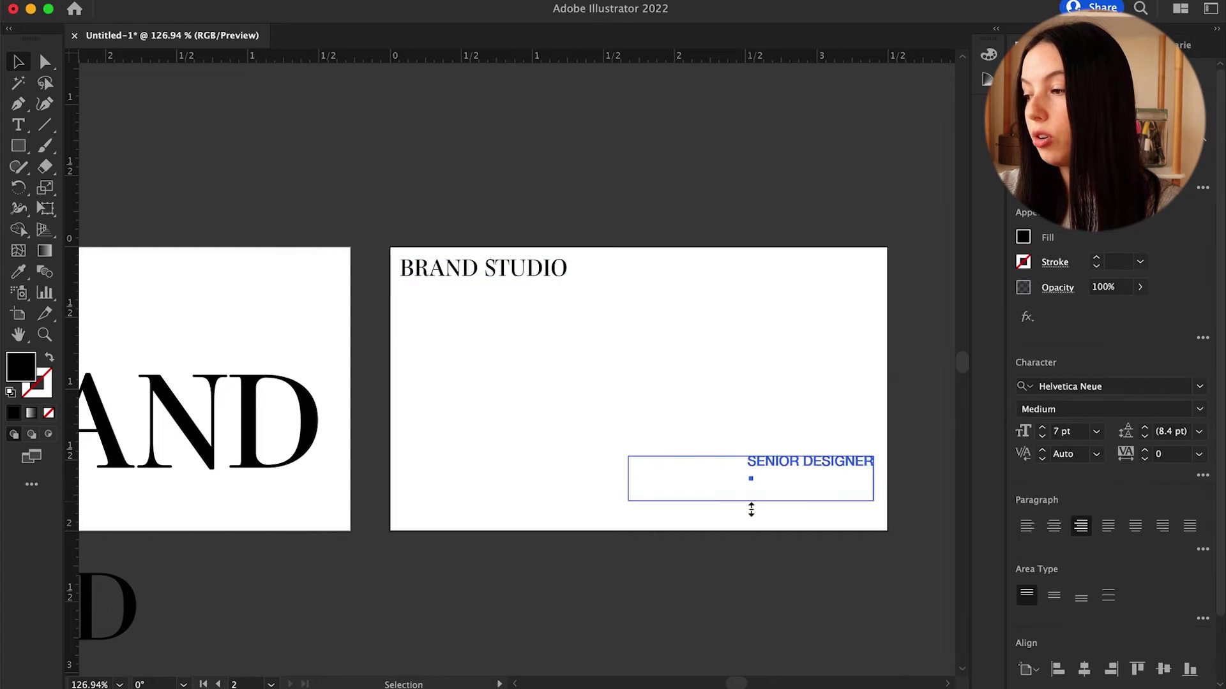
{"action": "left_click", "coordinate": [741, 460]}
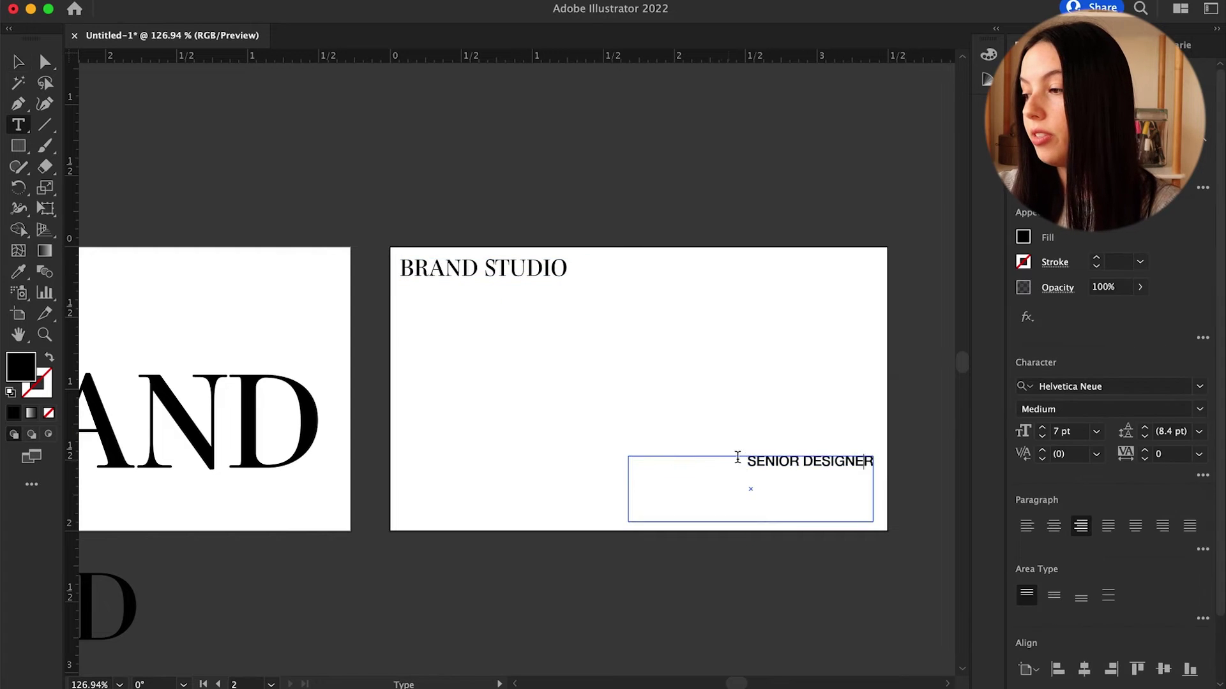
{"action": "key", "text": "Return"}
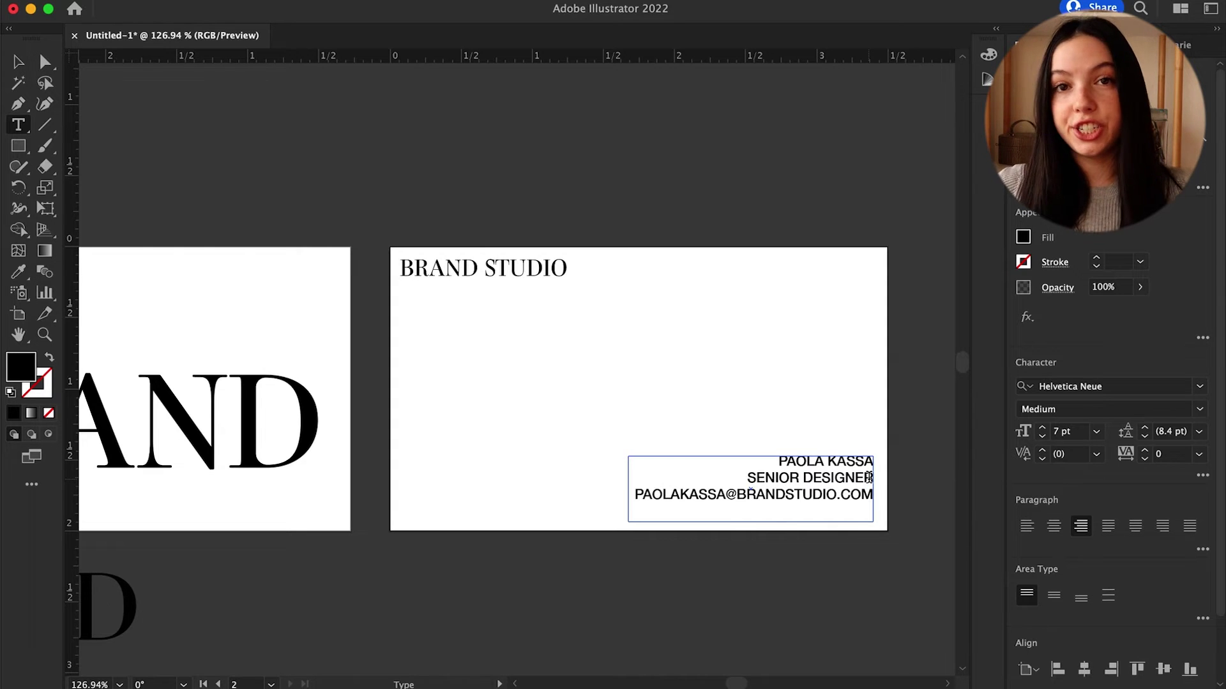
- Set the leading of the three contact lines on the second card to 10 pt
{"action": "key", "text": "super+a"}
{"action": "left_click", "coordinate": [1144, 427]}
{"action": "left_click", "coordinate": [1145, 427]}
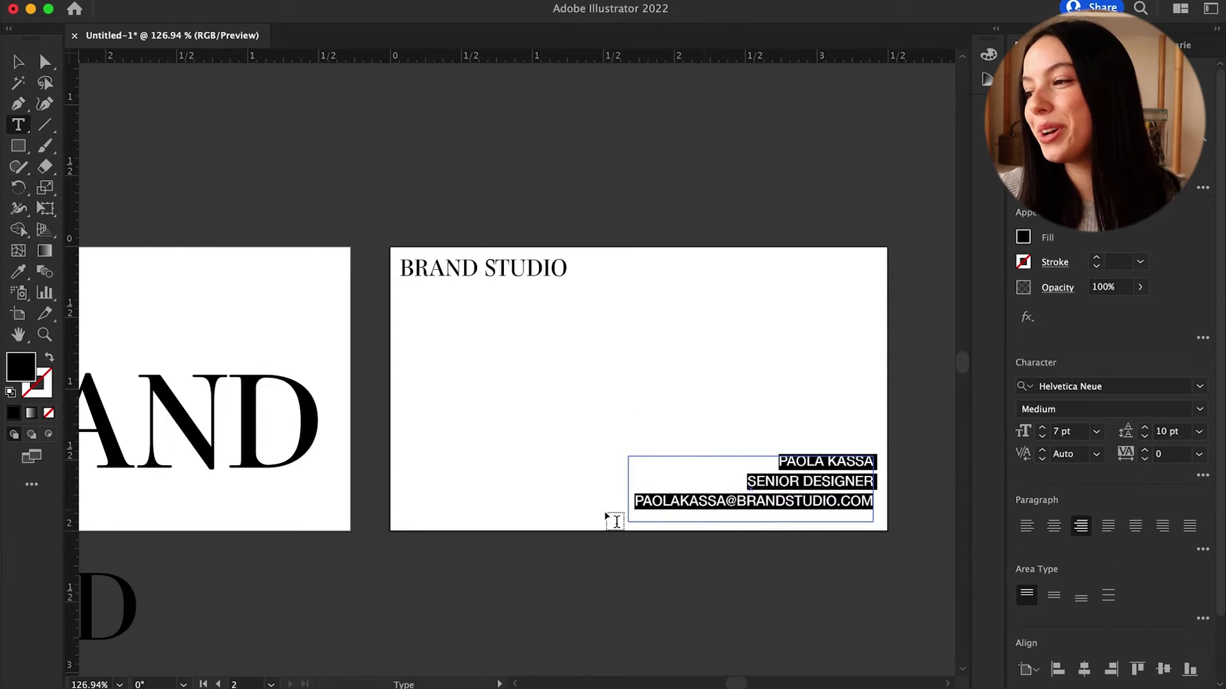
{"action": "key", "text": "Escape"}
{"action": "left_click", "coordinate": [613, 520]}
- Duplicate the contact text block into the middle of the card, replace its text with "BRANDSTUDIO.COM" and left-align it
{"action": "left_click_drag", "start_coordinate": [837, 490], "coordinate": [659, 389]}
{"action": "double_click", "coordinate": [659, 389]}
{"action": "key", "text": "super+a"}
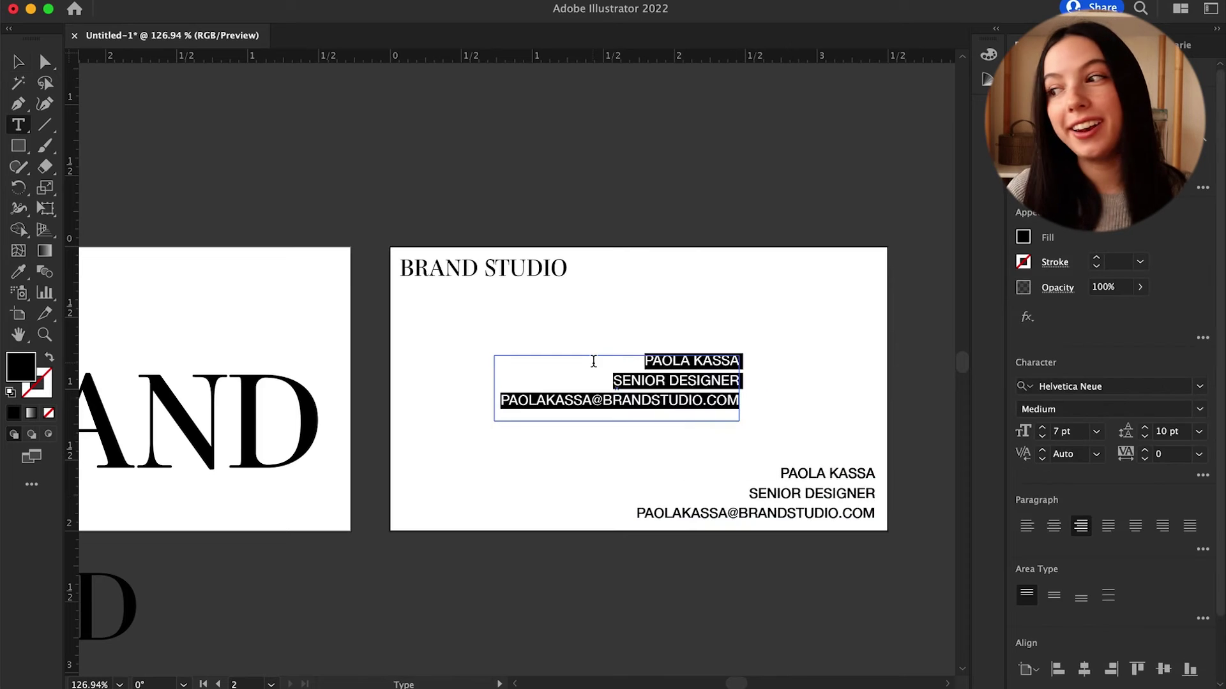
{"action": "type", "text": "BRANDSTUDIO.COM"}
{"action": "key", "text": "super+a"}
{"action": "left_click", "coordinate": [1026, 526]}
- Shrink the BRANDSTUDIO.COM frame, place it directly under BRAND STUDIO with their left edges aligned, and reduce its font size
{"action": "key", "text": "Escape"}
{"action": "left_click_drag", "start_coordinate": [739, 421], "coordinate": [671, 380]}
{"action": "left_click", "coordinate": [670, 411]}
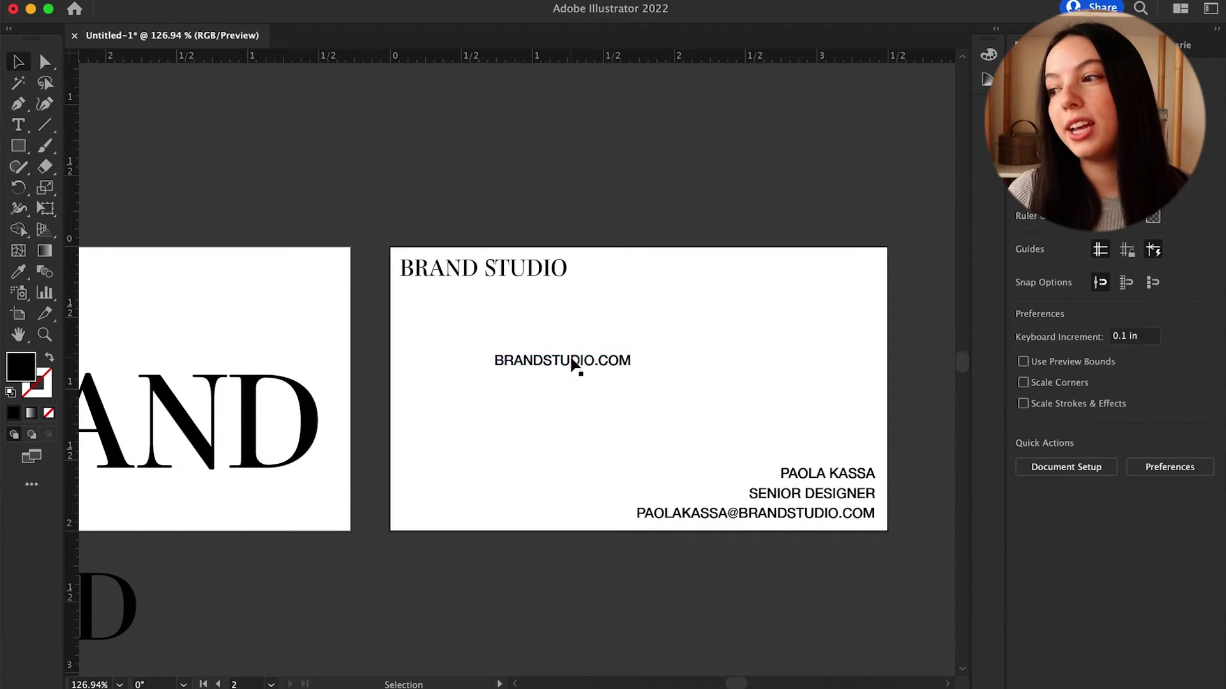
{"action": "left_click_drag", "start_coordinate": [575, 362], "coordinate": [480, 292]}
{"action": "double_click", "coordinate": [499, 292]}
{"action": "key", "text": "super+a"}
{"action": "left_click", "coordinate": [1042, 436]}
{"action": "key", "text": "Escape"}
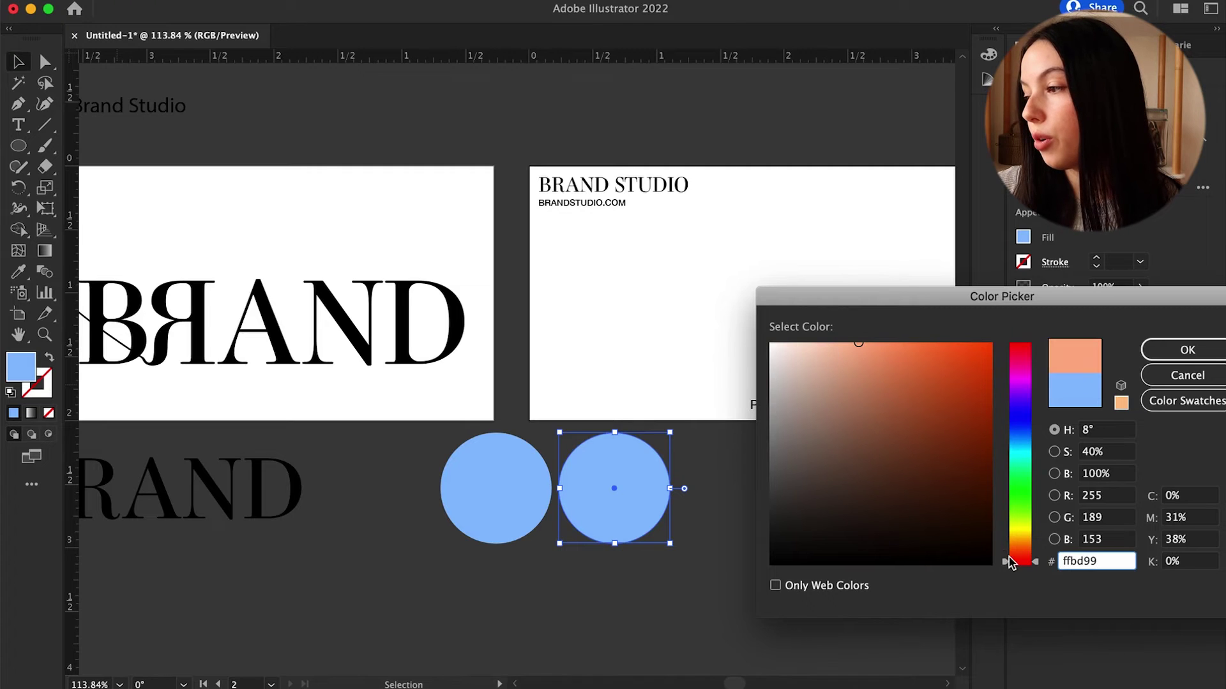
- Recolour the second circle below the cards to pale pink, efc7c5
{"action": "left_click_drag", "start_coordinate": [1008, 561], "coordinate": [1014, 570]}
{"action": "left_click_drag", "start_coordinate": [859, 343], "coordinate": [821, 349]}
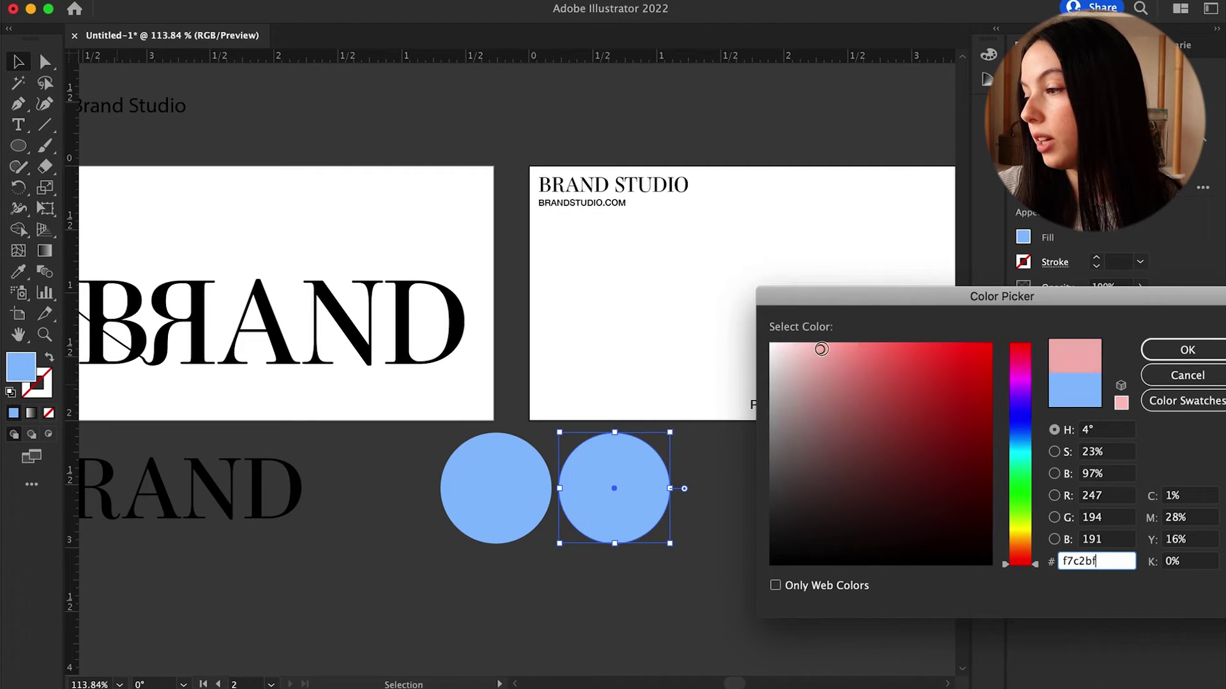
{"action": "left_click", "coordinate": [1156, 355]}
{"action": "left_click", "coordinate": [801, 473]}
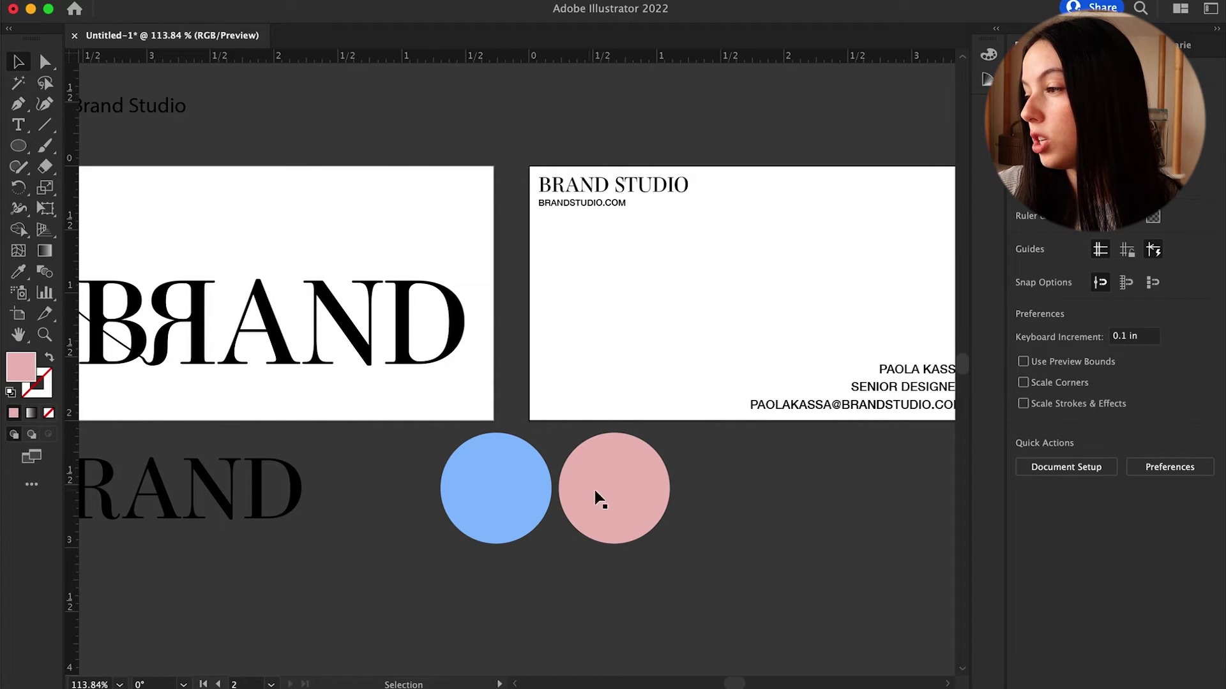
- Duplicate the pink circle to its right and fill the copy with soft orange, eab18b
{"action": "left_click_drag", "start_coordinate": [613, 490], "coordinate": [738, 494]}
{"action": "double_click", "coordinate": [21, 366]}
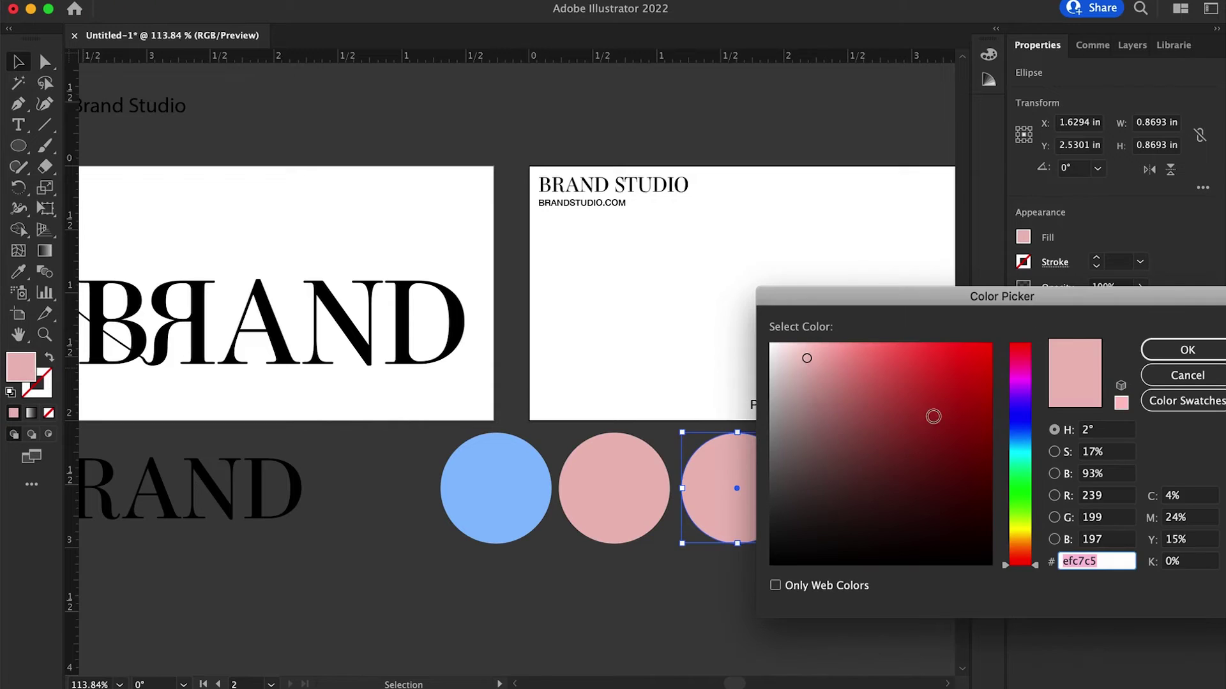
{"action": "left_click", "coordinate": [1012, 547]}
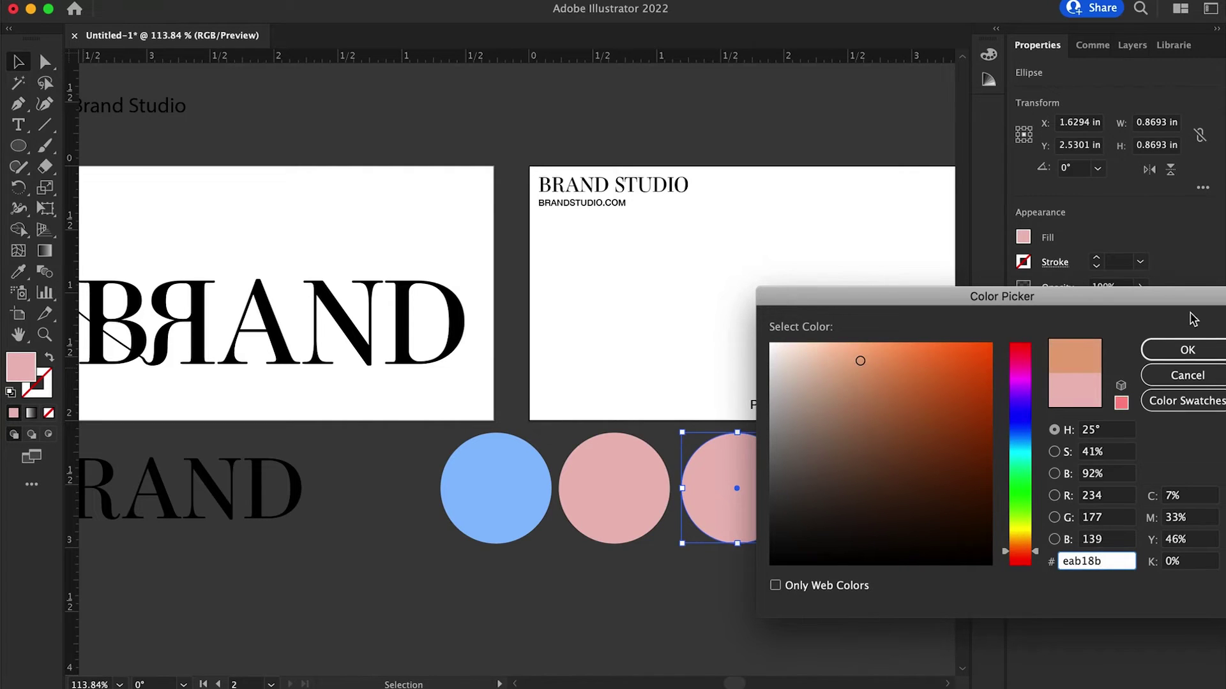
{"action": "left_click", "coordinate": [1187, 350]}
{"action": "key", "text": "ctrl+alt+0"}
{"action": "left_click", "coordinate": [638, 342]}
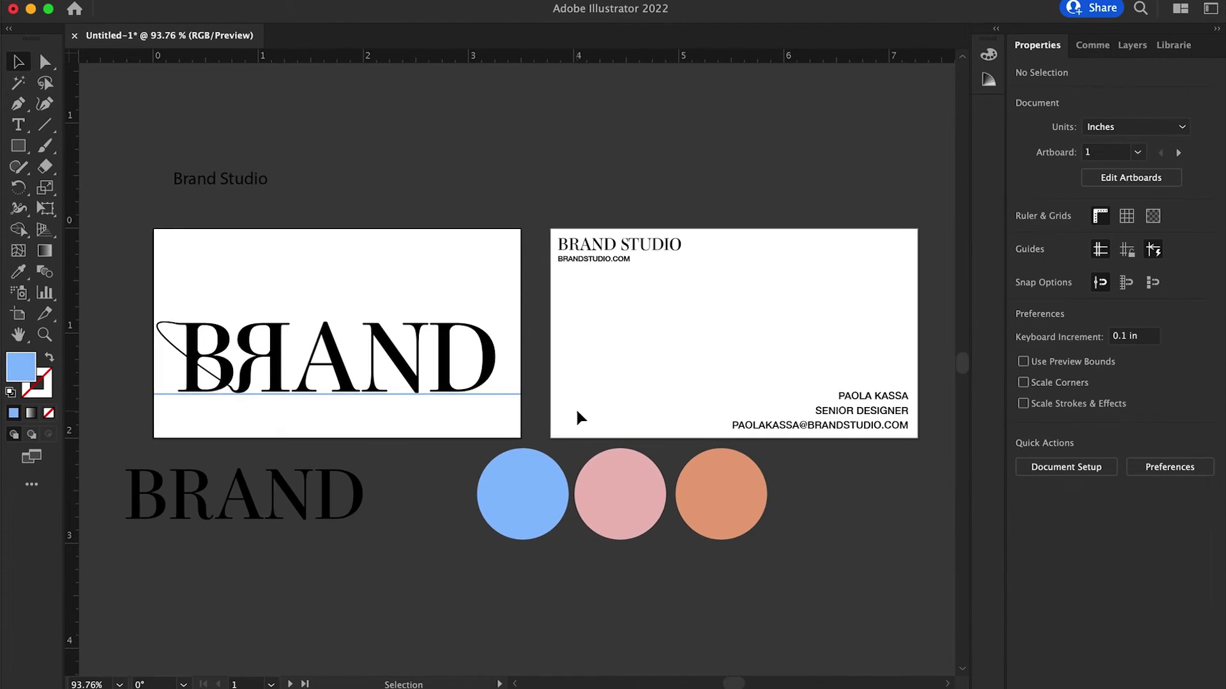
- Paint two blue dots on the first card with the 3 pt Round Paintbrush, one above the N and one below the mirrored R
{"action": "left_click", "coordinate": [45, 145]}
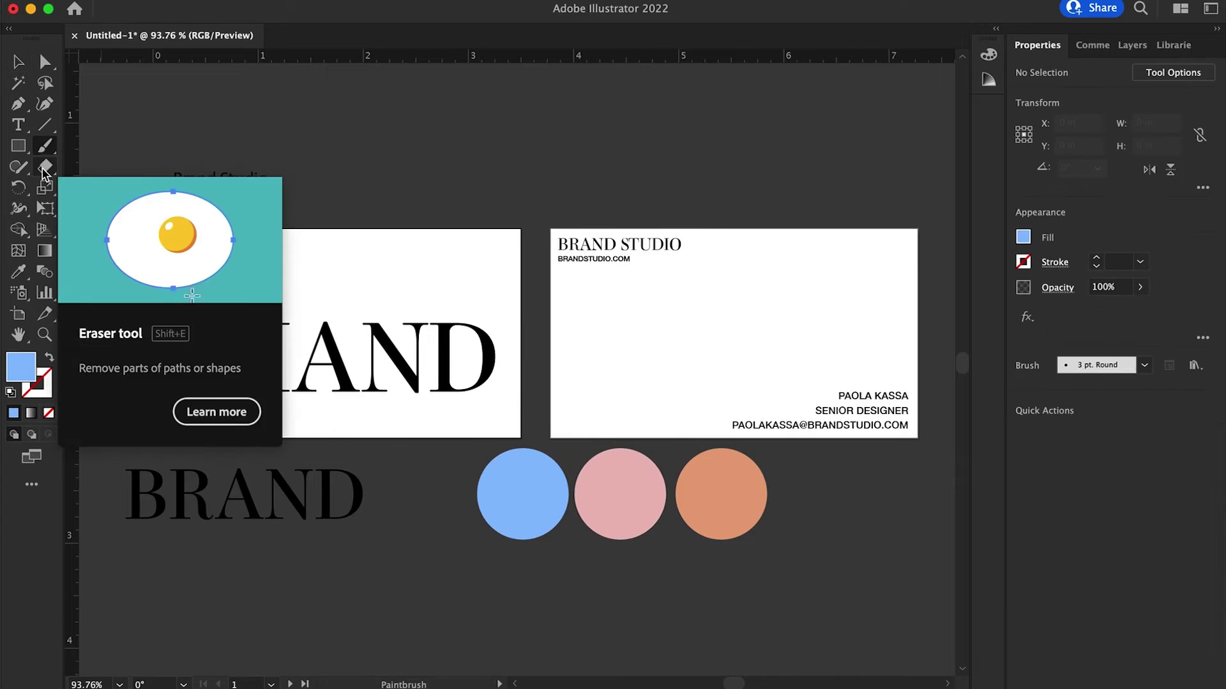
{"action": "left_click", "coordinate": [1116, 360]}
{"action": "left_click", "coordinate": [1194, 366]}
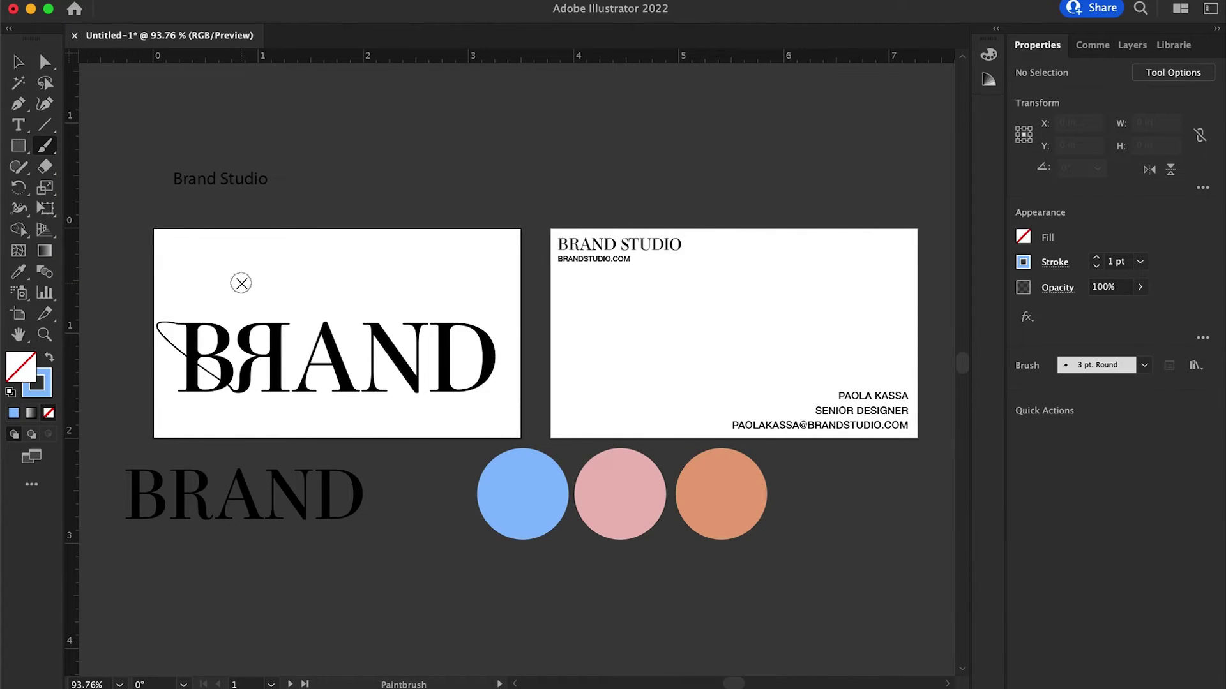
{"action": "left_click", "coordinate": [422, 292]}
{"action": "key", "text": "ctrl+z"}
{"action": "left_click", "coordinate": [431, 281]}
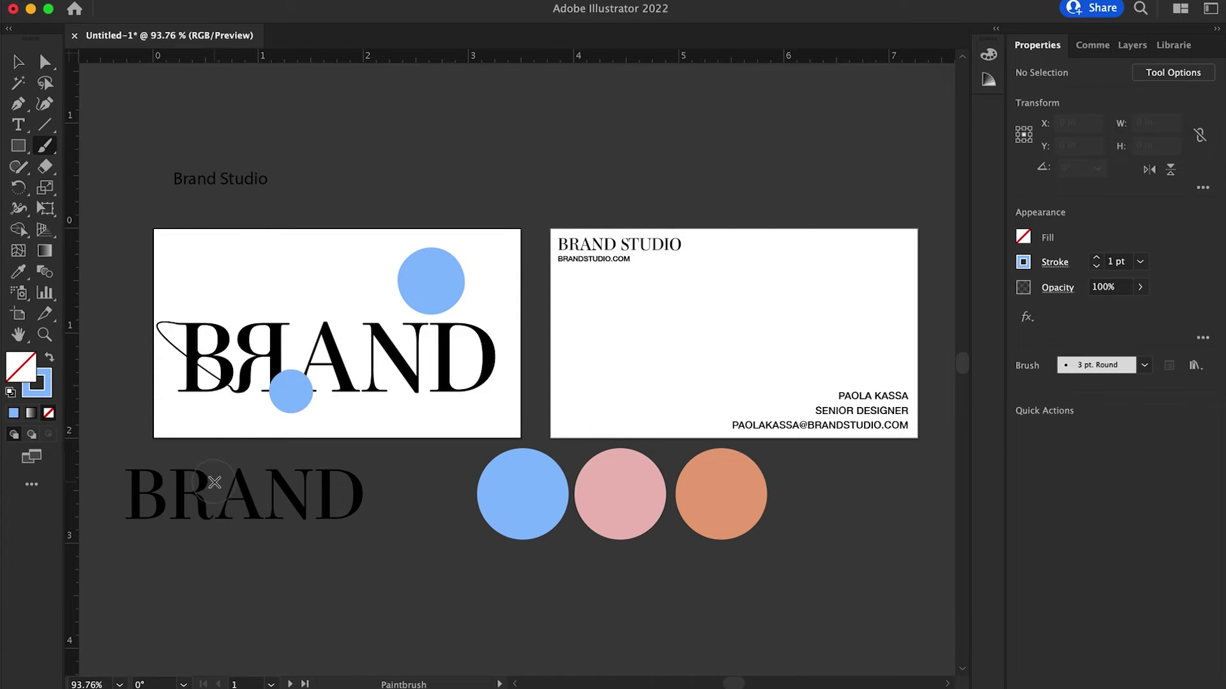
{"action": "key", "text": "v"}
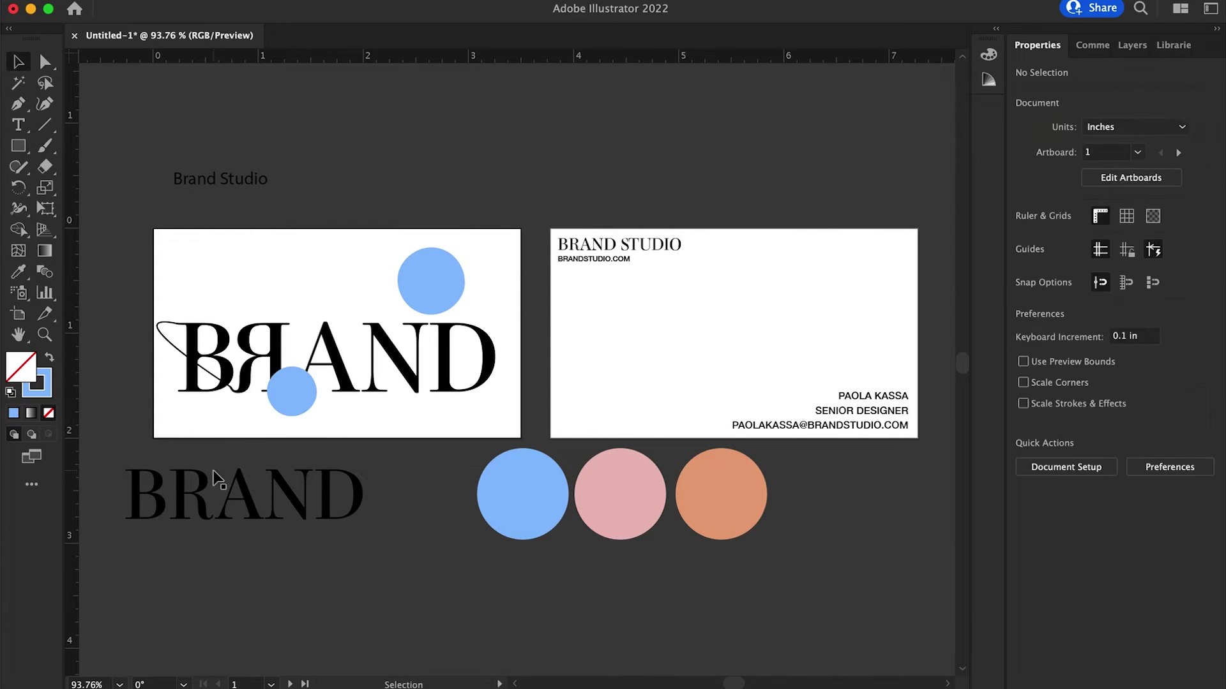
- Try to apply the orange circle's colour to the lower blue dot on the first card
{"action": "left_click", "coordinate": [292, 392]}
{"action": "key", "text": "i"}
{"action": "left_click", "coordinate": [717, 481]}
{"action": "key", "text": "super+z"}
{"action": "key", "text": "v"}
{"action": "left_click", "coordinate": [476, 293]}
- Lower the upper blue dot's opacity to 76% and copy its appearance to the lower dot with the Eyedropper
{"action": "scroll", "coordinate": [466, 291], "scroll_direction": "up", "scroll_amount": 2}
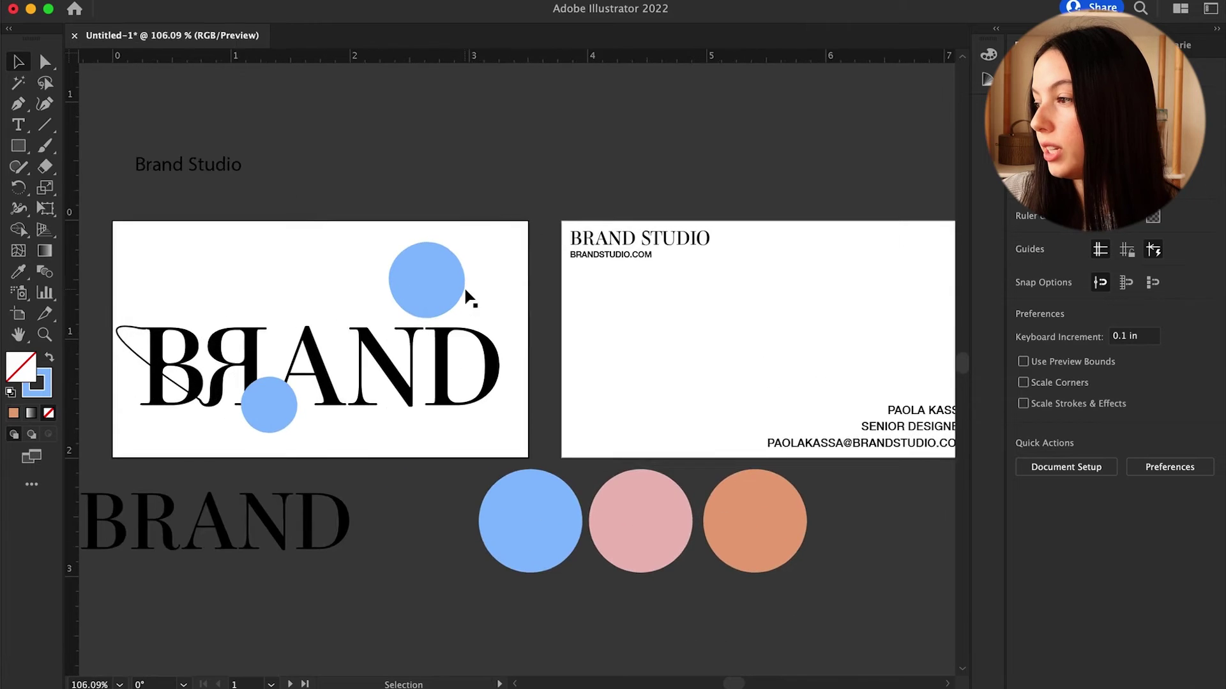
{"action": "left_click", "coordinate": [434, 281]}
{"action": "scroll", "coordinate": [505, 280], "scroll_direction": "down", "scroll_amount": 2}
{"action": "left_click", "coordinate": [1140, 287]}
{"action": "left_click", "coordinate": [1122, 308]}
{"action": "left_click", "coordinate": [291, 395]}
{"action": "key", "text": "i"}
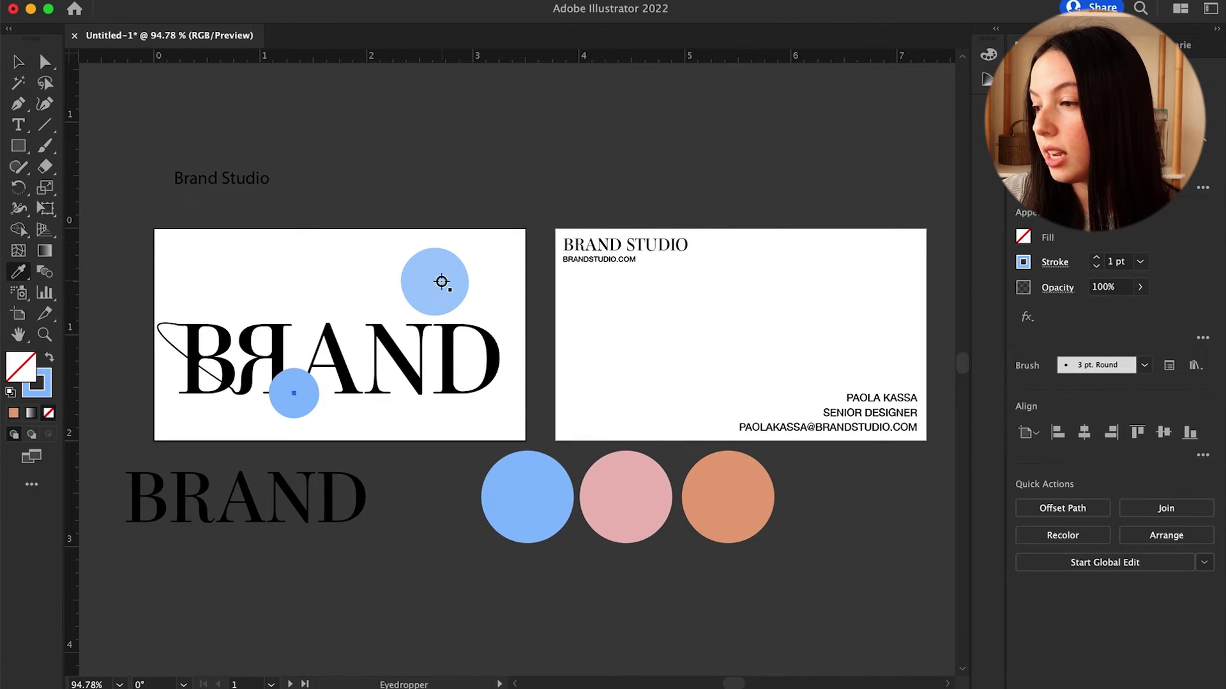
{"action": "left_click", "coordinate": [439, 285]}
{"action": "key", "text": "v"}
- Move the upper blue dot down so it overlaps the tops of the N and D in the wordmark
{"action": "left_click", "coordinate": [416, 311]}
{"action": "scroll", "coordinate": [420, 298], "scroll_direction": "up", "scroll_amount": 4}
{"action": "left_click_drag", "start_coordinate": [432, 292], "coordinate": [435, 314]}
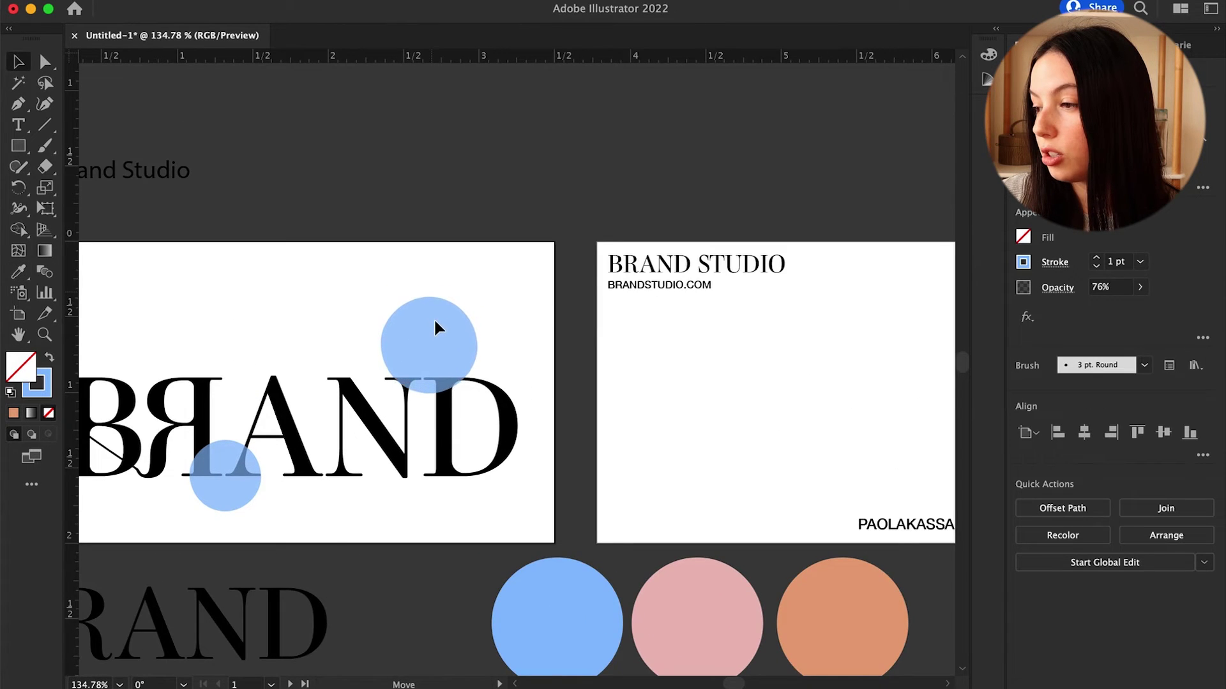
{"action": "left_click", "coordinate": [551, 338]}
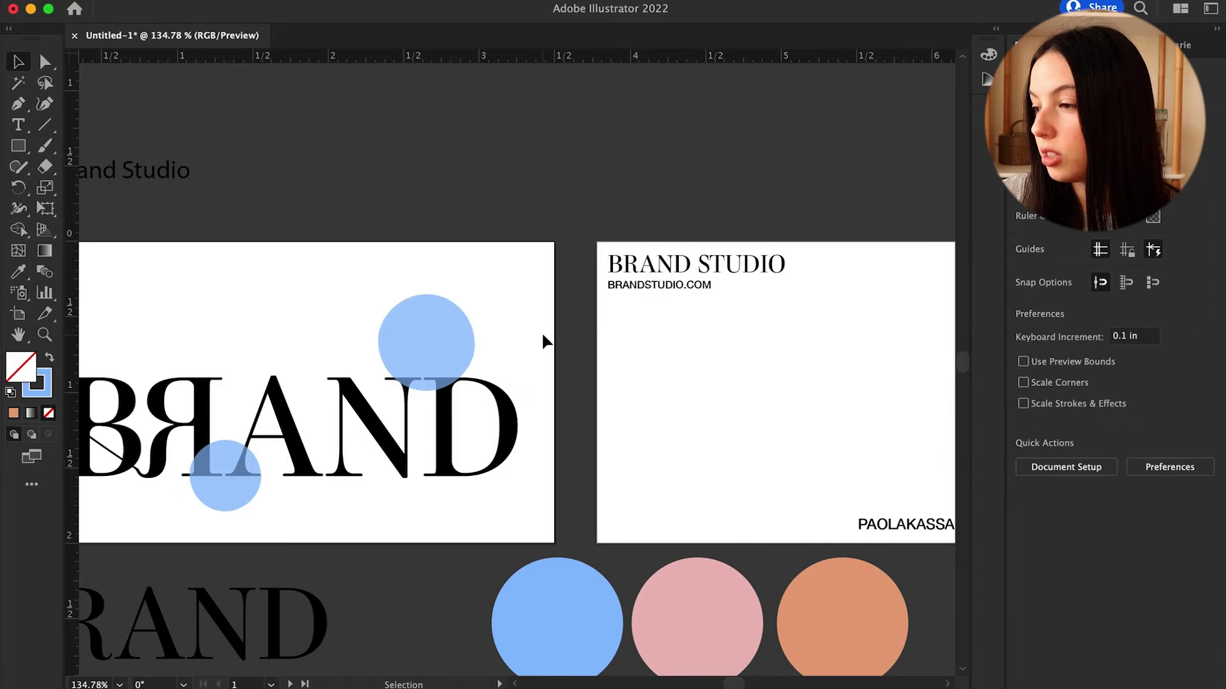
- Draw a full-width rectangle across the lower third of the second card and fill it with the pink circle's colour
{"action": "scroll", "coordinate": [542, 342], "scroll_direction": "down", "scroll_amount": 2}
{"action": "scroll", "coordinate": [594, 345], "scroll_direction": "right", "scroll_amount": 1}
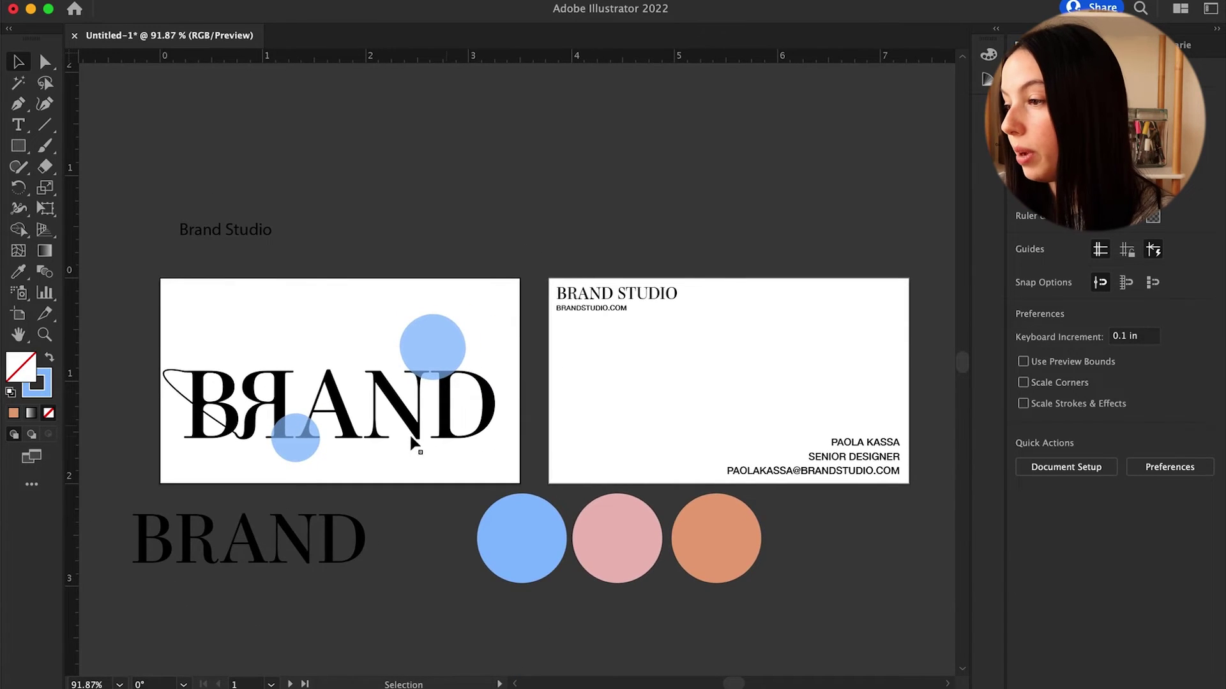
{"action": "mouse_move", "coordinate": [490, 398]}
{"action": "left_mouse_down"}
{"action": "mouse_move", "coordinate": [851, 451]}
{"action": "mouse_move", "coordinate": [855, 470]}
{"action": "left_mouse_up"}
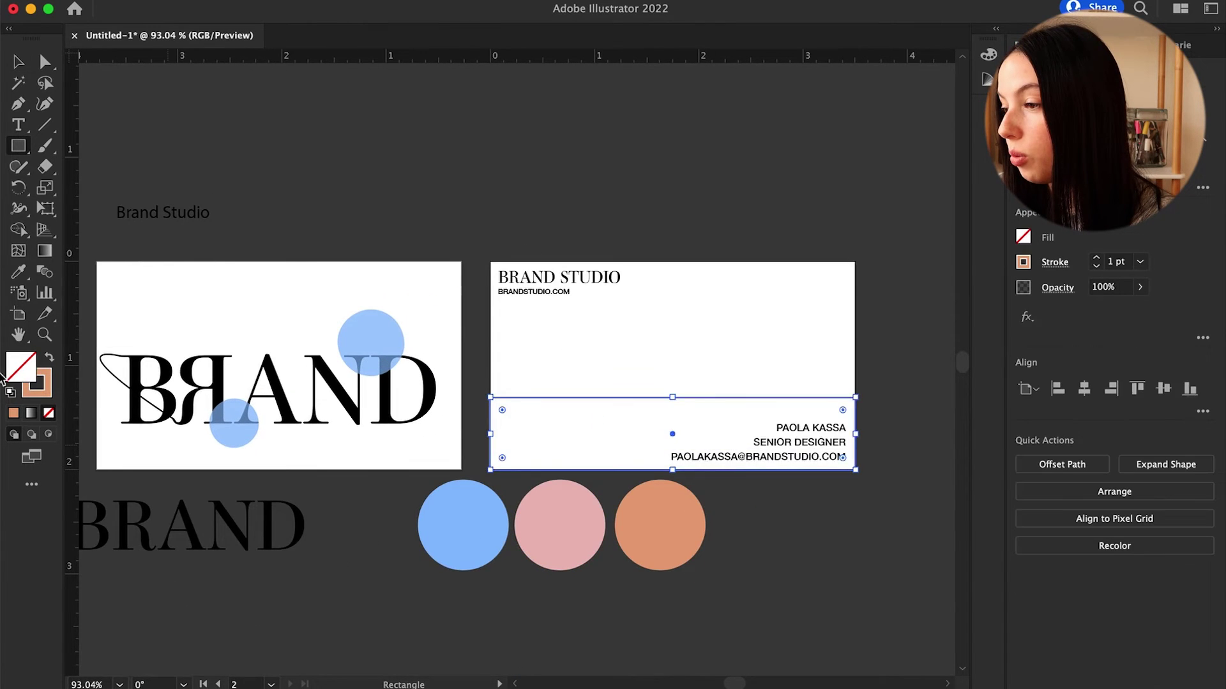
{"action": "key", "text": "shift+x"}
{"action": "key", "text": "i"}
{"action": "left_click", "coordinate": [562, 510]}
{"action": "key", "text": "v"}
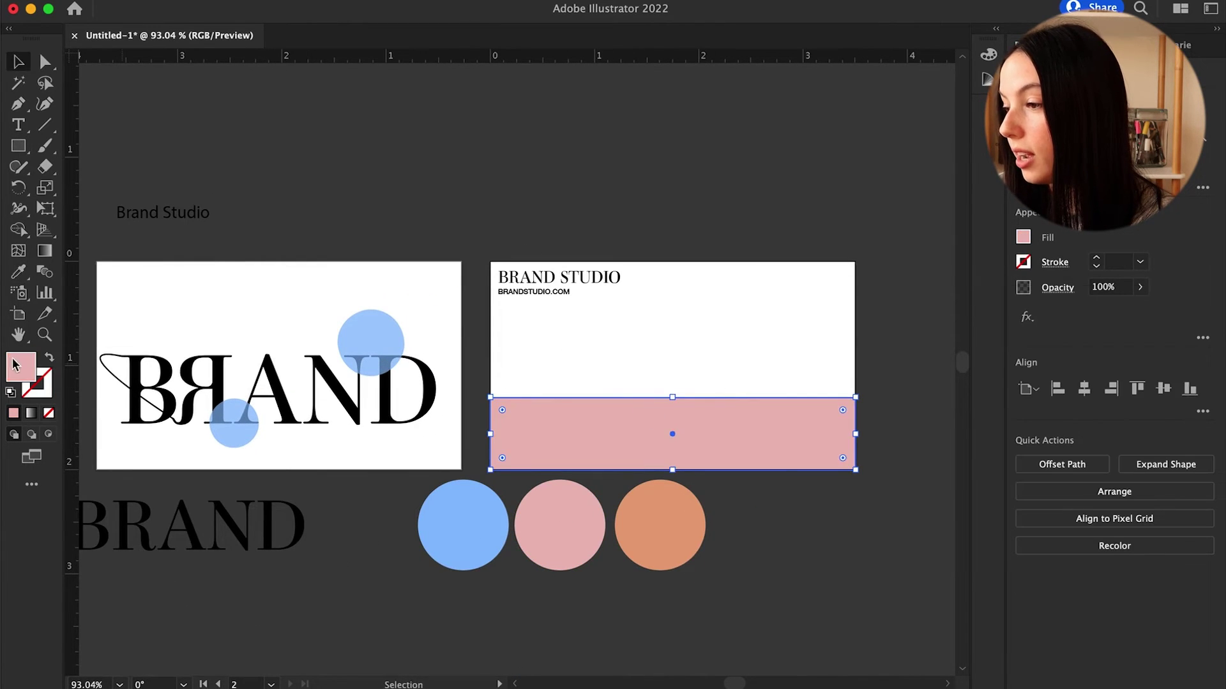
- Change the rectangle's fill from the sampled pink to a pale lilac pink
{"action": "double_click", "coordinate": [17, 365]}
{"action": "left_click", "coordinate": [794, 357]}
{"action": "left_click", "coordinate": [1016, 371]}
{"action": "key", "text": "Return"}
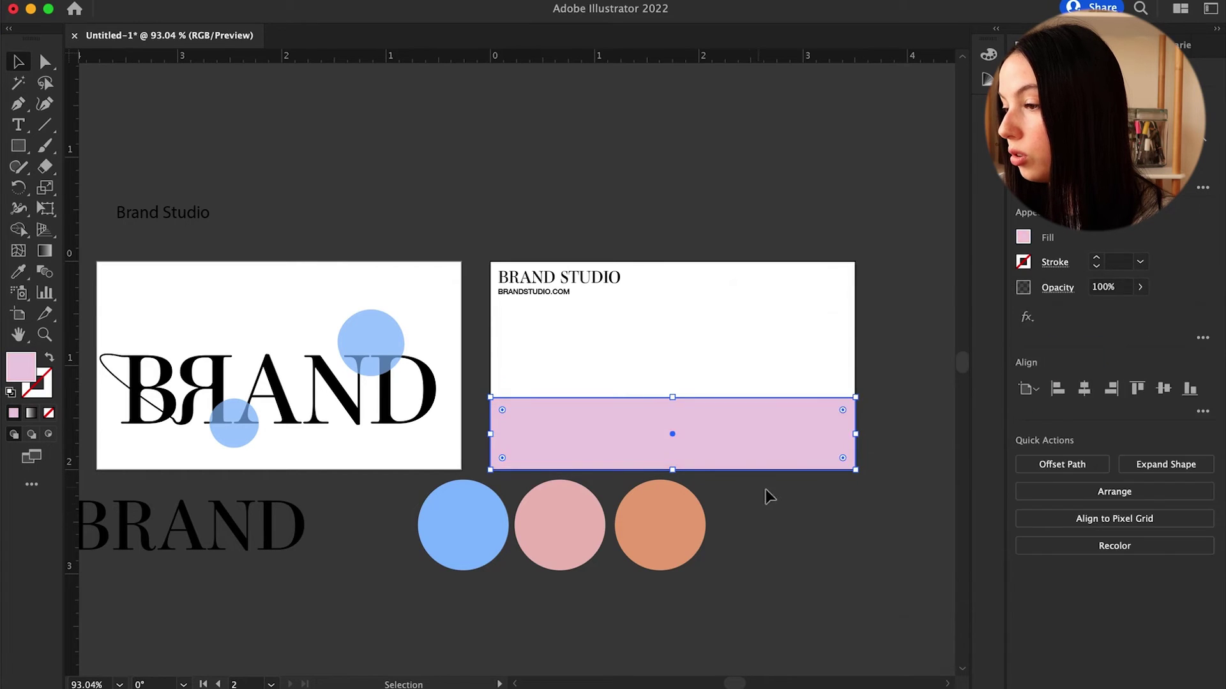
- Send the lilac rectangle behind the contact text and lower its top edge to make the band shorter
{"action": "key", "text": "ctrl+shift+bracketleft"}
{"action": "left_click_drag", "start_coordinate": [672, 397], "coordinate": [673, 415]}
{"action": "left_click", "coordinate": [676, 476]}
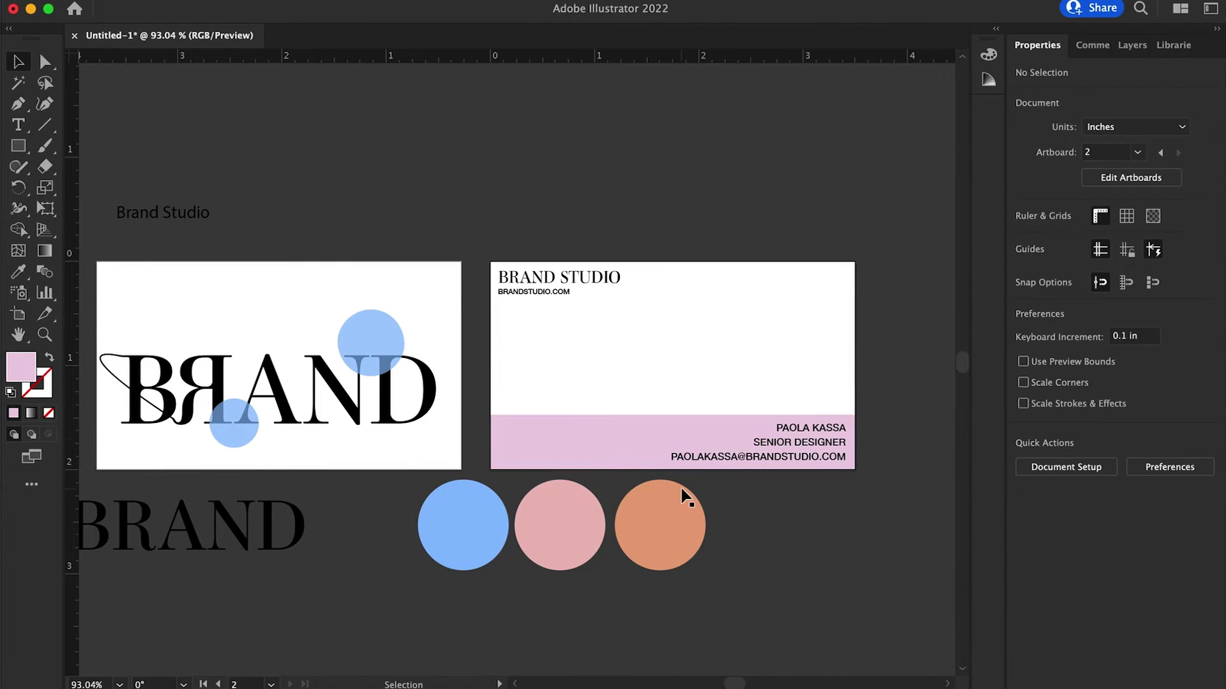
- Draw a wavy black 0.75 pt line with the Pen tool from the second card's lower-left corner past its right edge
{"action": "scroll", "coordinate": [660, 480], "scroll_direction": "down", "scroll_amount": 1}
{"action": "scroll", "coordinate": [612, 445], "scroll_direction": "up", "scroll_amount": 10}
{"action": "left_click", "coordinate": [613, 454]}
{"action": "left_click_drag", "start_coordinate": [364, 445], "coordinate": [369, 446]}
{"action": "left_click", "coordinate": [348, 446]}
{"action": "scroll", "coordinate": [732, 394], "scroll_direction": "right", "scroll_amount": 10}
{"action": "scroll", "coordinate": [732, 394], "scroll_direction": "down", "scroll_amount": 4}
{"action": "scroll", "coordinate": [681, 431], "scroll_direction": "down", "scroll_amount": 6}
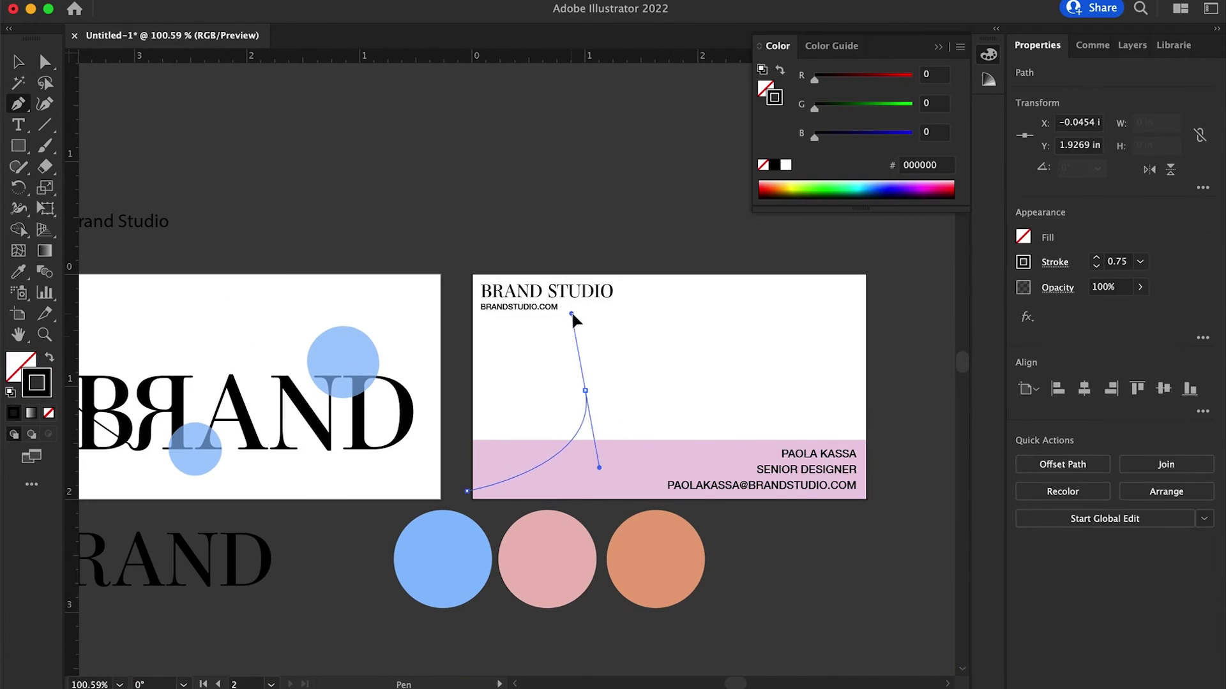
{"action": "left_click_drag", "start_coordinate": [785, 390], "coordinate": [811, 347]}
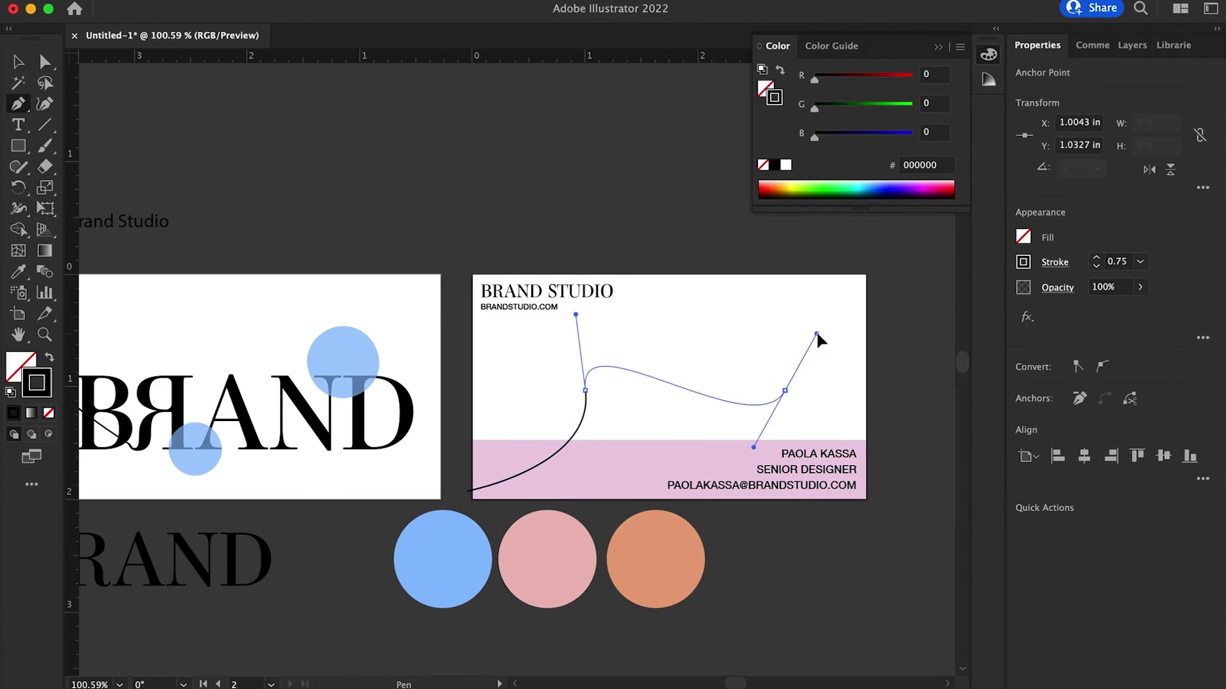
{"action": "left_click_drag", "start_coordinate": [904, 358], "coordinate": [904, 358]}
{"action": "key", "text": "v"}
- Reshape the wavy line's bends by adjusting its anchor points and curve handles with the Direct Selection tool
{"action": "scroll", "coordinate": [783, 378], "scroll_direction": "up", "scroll_amount": 6}
{"action": "key", "text": "a"}
{"action": "left_click", "coordinate": [785, 387]}
{"action": "left_click_drag", "start_coordinate": [789, 292], "coordinate": [758, 301]}
{"action": "left_click_drag", "start_coordinate": [787, 400], "coordinate": [802, 381]}
{"action": "scroll", "coordinate": [806, 393], "scroll_direction": "down", "scroll_amount": 2}
{"action": "left_click_drag", "start_coordinate": [422, 268], "coordinate": [465, 274]}
{"action": "left_click_drag", "start_coordinate": [523, 495], "coordinate": [485, 478]}
{"action": "left_click", "coordinate": [687, 551]}
- Try to refine the wavy line's left bend by shifting its anchor point and a curve handle
{"action": "mouse_move", "coordinate": [537, 398]}
{"action": "left_mouse_down"}
{"action": "mouse_move", "coordinate": [545, 403]}
{"action": "mouse_move", "coordinate": [537, 394]}
{"action": "left_mouse_up"}
{"action": "left_click_drag", "start_coordinate": [589, 316], "coordinate": [607, 335]}
{"action": "left_click", "coordinate": [762, 579]}
{"action": "key", "text": "super+z"}
{"action": "key", "text": "super+z"}
- Reposition the lower curve handle of the wavy line's left bend to smooth the curve, and deselect the path
{"action": "left_click_drag", "start_coordinate": [485, 480], "coordinate": [558, 495]}
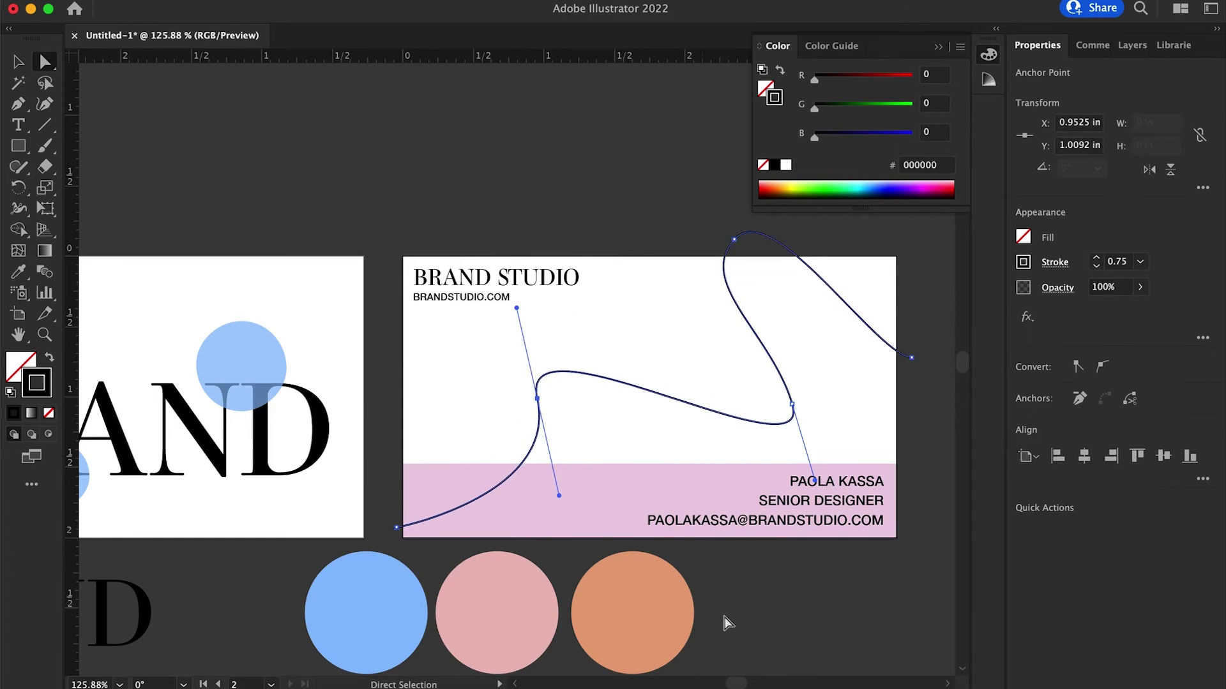
{"action": "left_click", "coordinate": [723, 617]}
{"action": "scroll", "coordinate": [678, 489], "scroll_direction": "down", "scroll_amount": 2}
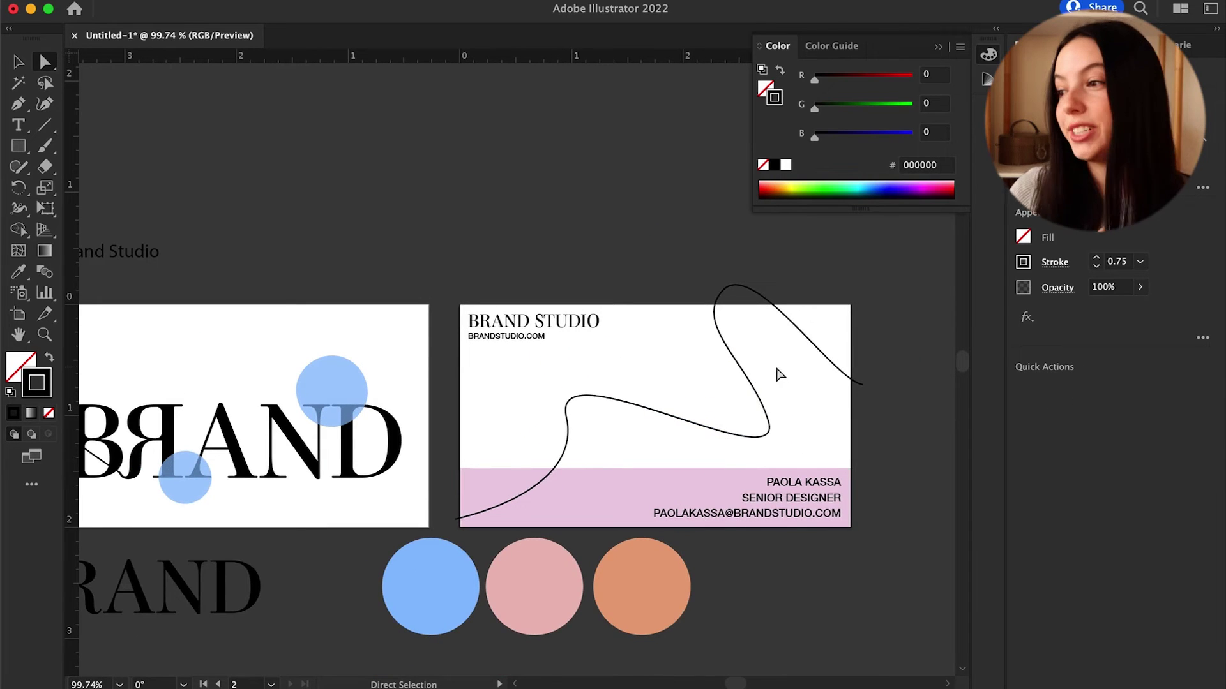
- Examine the overall composition of both card sides, including the dots, the wavy line and the lilac band
{"action": "scroll", "coordinate": [634, 415], "scroll_direction": "left", "scroll_amount": 3}
{"action": "scroll", "coordinate": [634, 415], "scroll_direction": "down", "scroll_amount": 1}
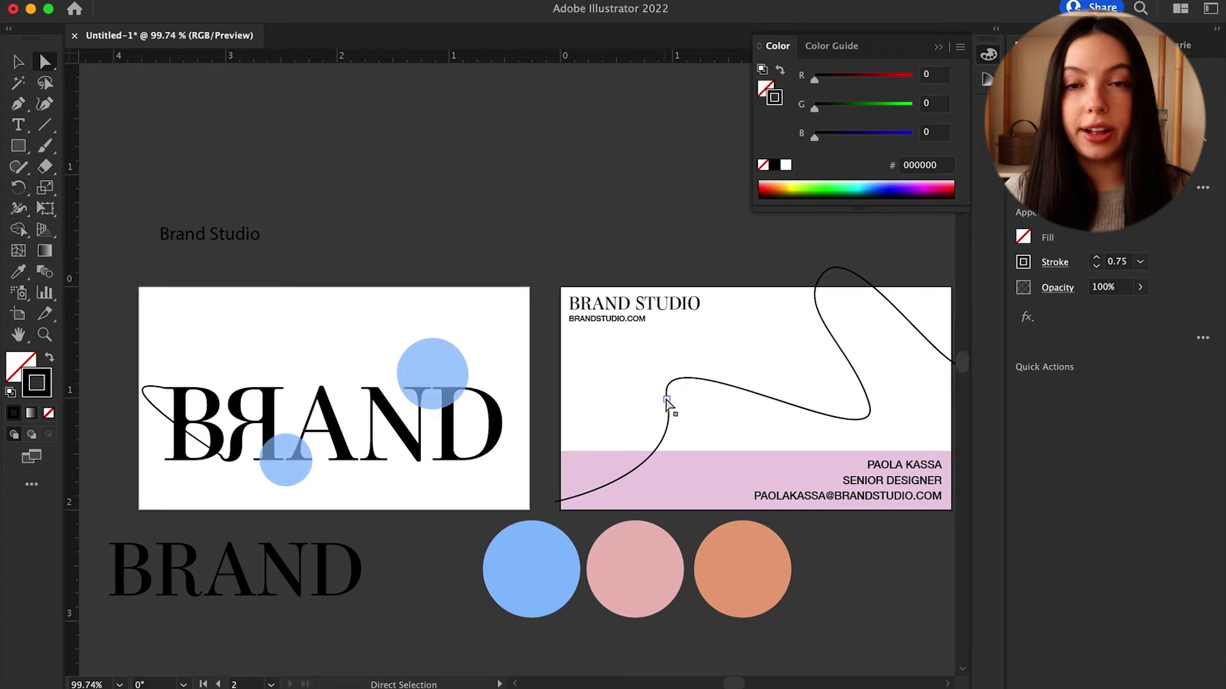
{"action": "scroll", "coordinate": [746, 495], "scroll_direction": "down", "scroll_amount": 1}
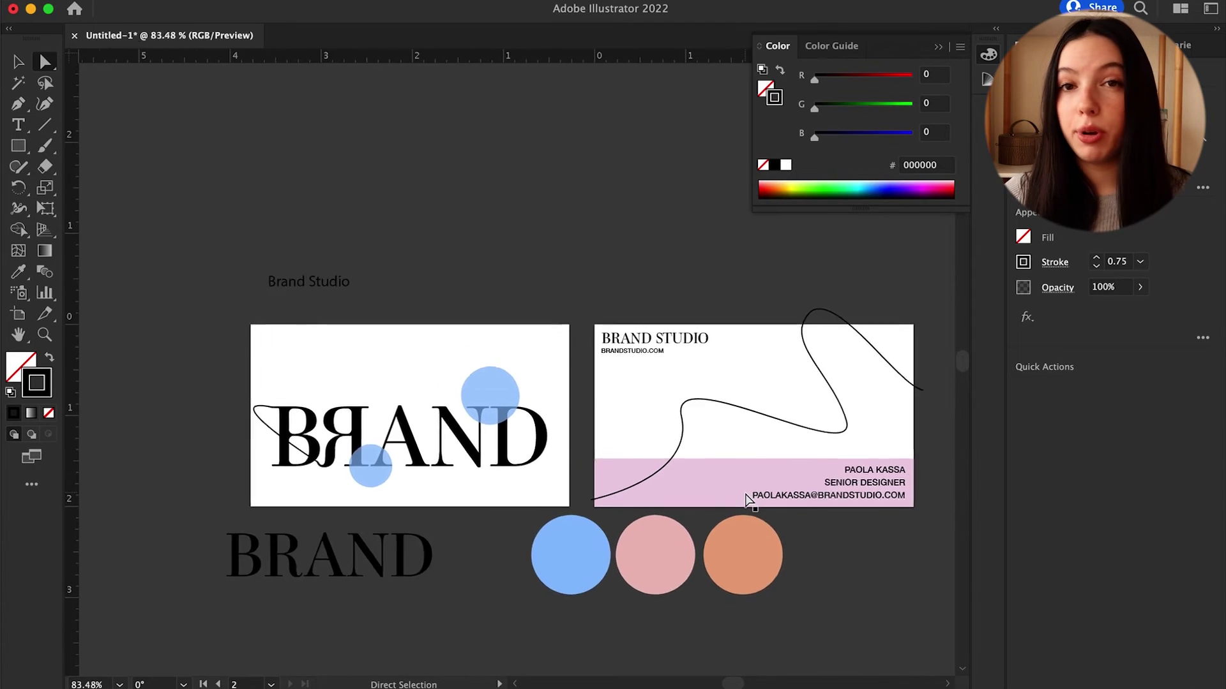
{"action": "scroll", "coordinate": [746, 495], "scroll_direction": "right", "scroll_amount": 2}
{"action": "scroll", "coordinate": [747, 495], "scroll_direction": "down", "scroll_amount": 1}
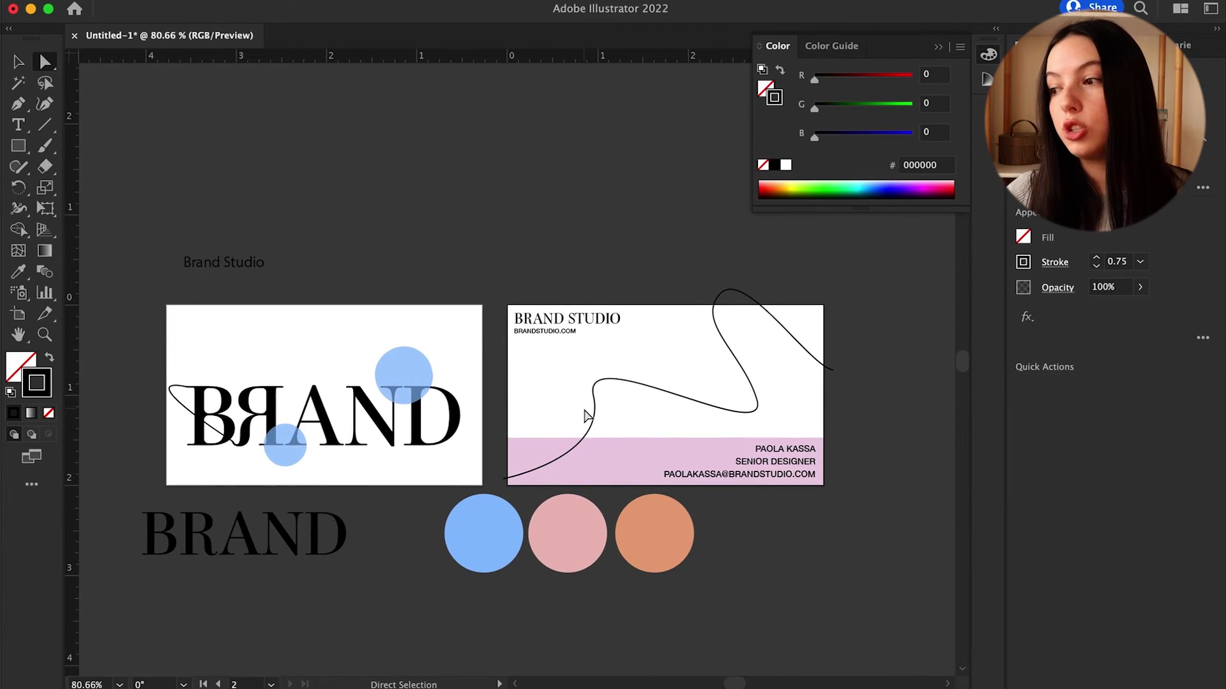
{"action": "scroll", "coordinate": [588, 416], "scroll_direction": "up", "scroll_amount": 1}
{"action": "scroll", "coordinate": [588, 416], "scroll_direction": "left", "scroll_amount": 2}
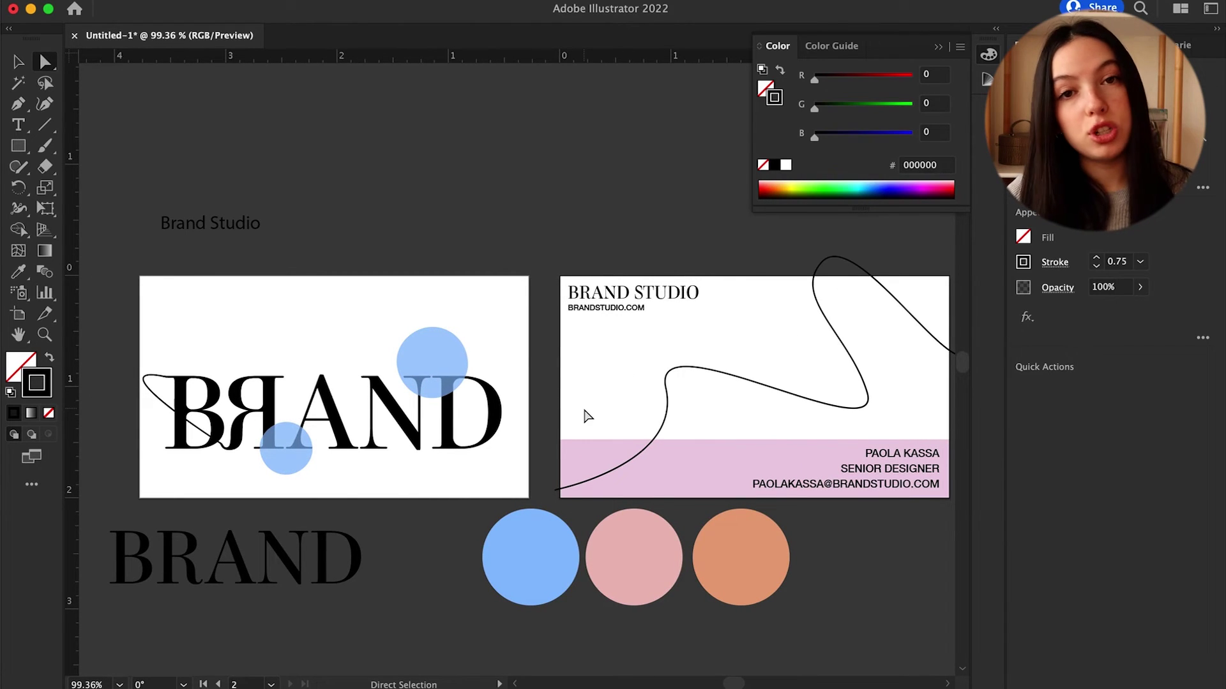
{"action": "scroll", "coordinate": [494, 342], "scroll_direction": "right", "scroll_amount": 1}
{"action": "scroll", "coordinate": [495, 342], "scroll_direction": "down", "scroll_amount": 1}
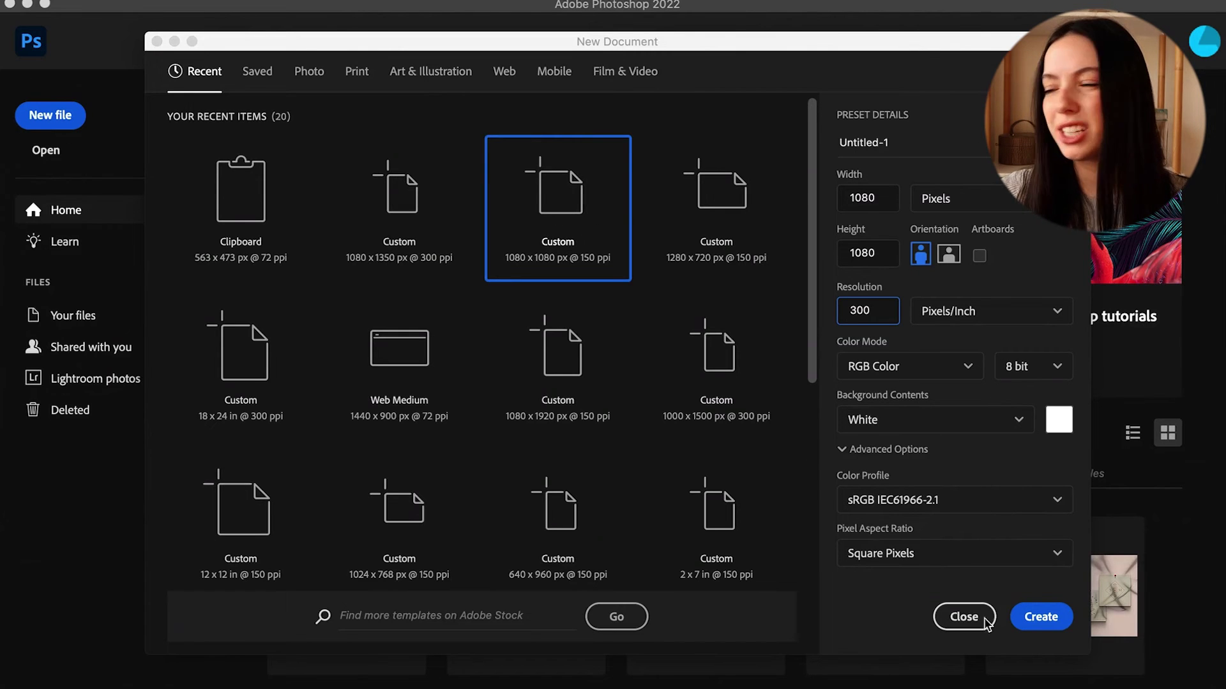
- In Photoshop, create a 1080 x 1080 px document at 300 ppi and add a new layer filled with black
{"action": "left_click", "coordinate": [1029, 618]}
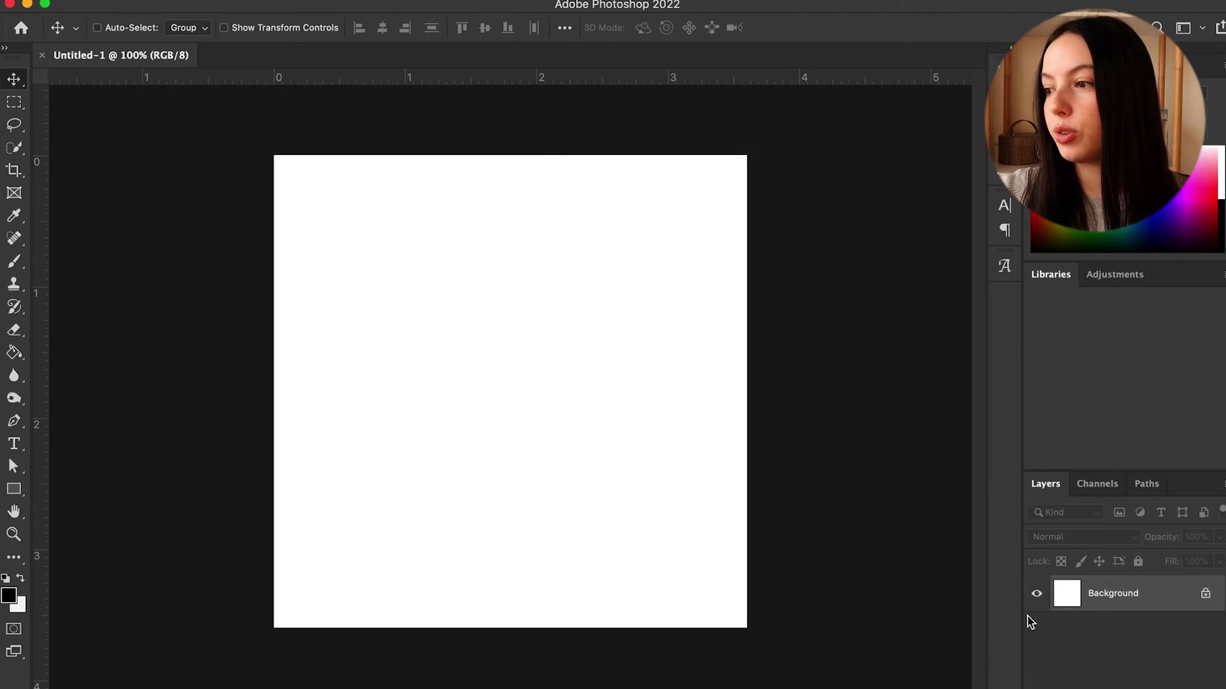
{"action": "key", "text": "alt+shift+super+n"}
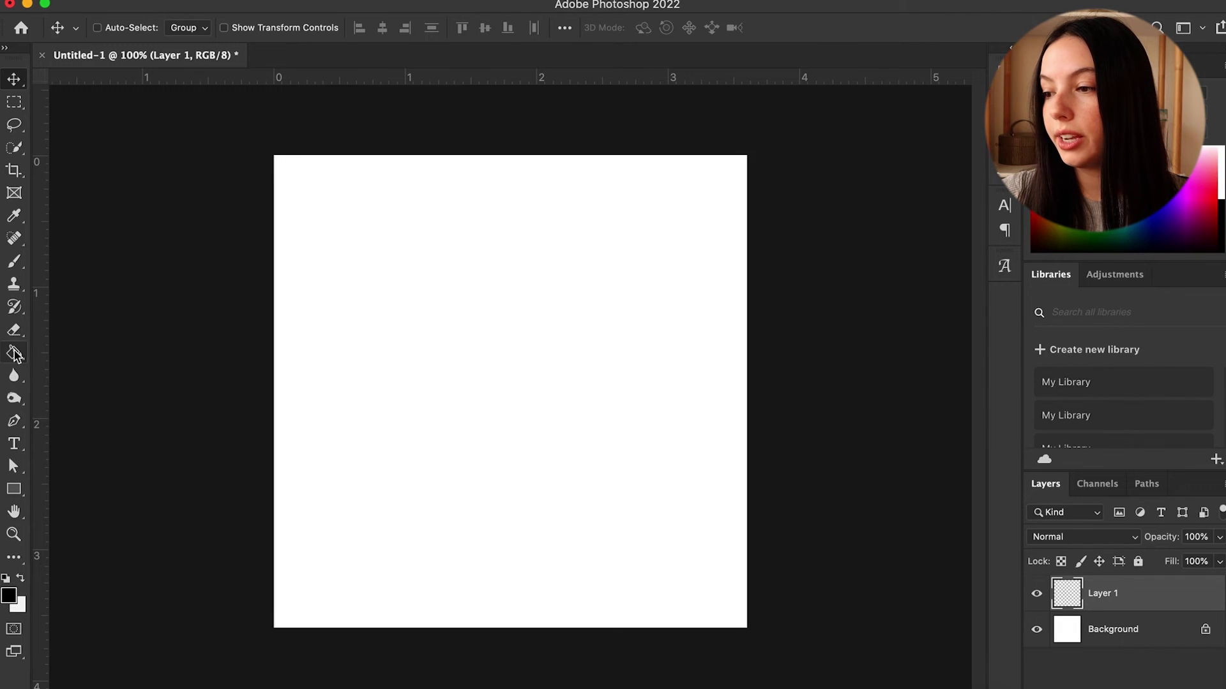
{"action": "left_click", "coordinate": [15, 352]}
{"action": "left_click", "coordinate": [392, 454]}
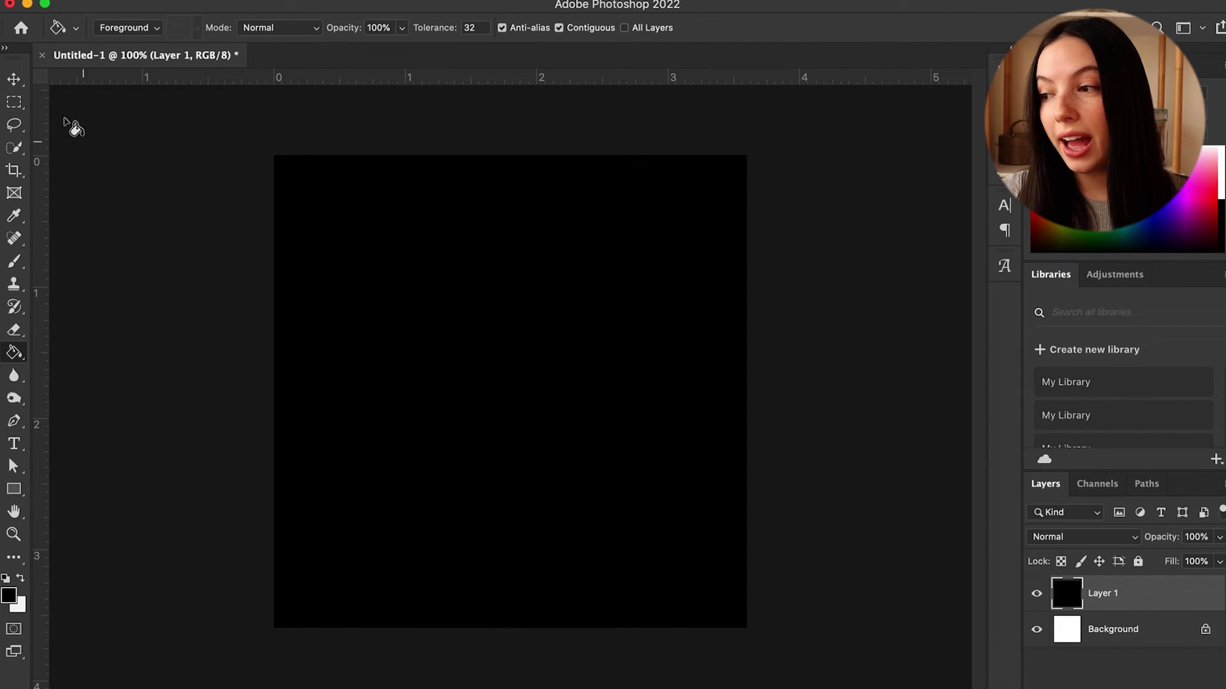
{"action": "left_click", "coordinate": [14, 79]}
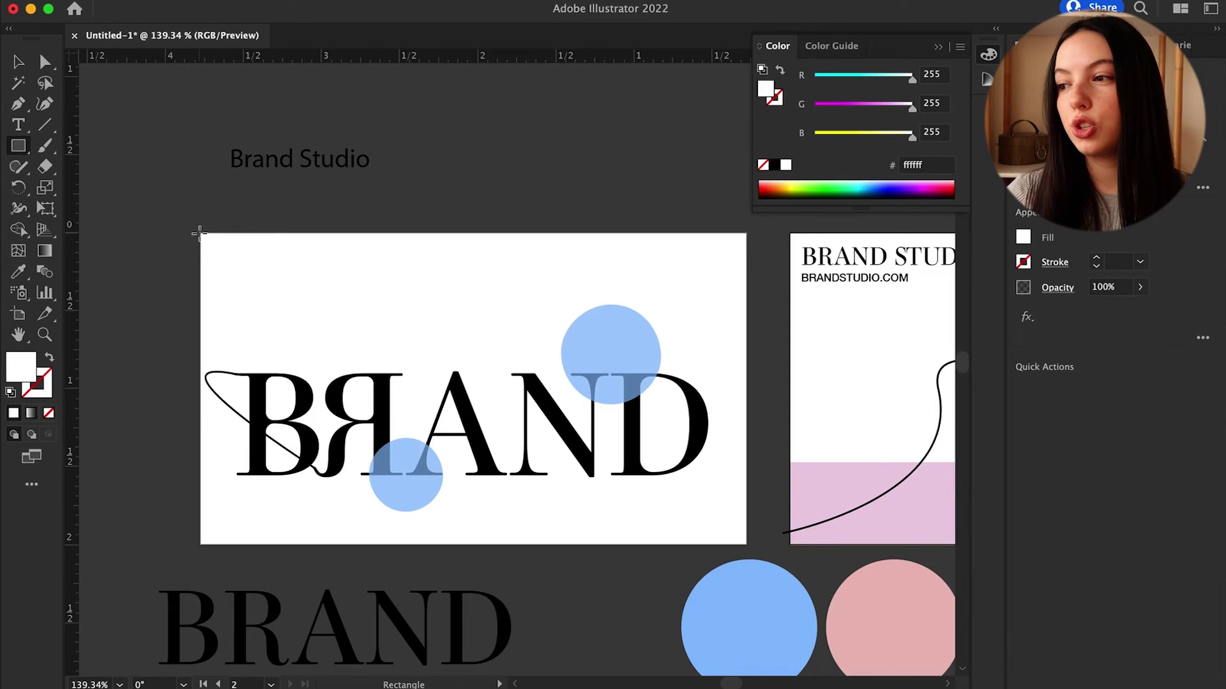
- In Illustrator, draw a white rectangle about 3.51 x 2 in over the front card and fit its edge to the artboard
{"action": "left_click_drag", "start_coordinate": [199, 234], "coordinate": [747, 547]}
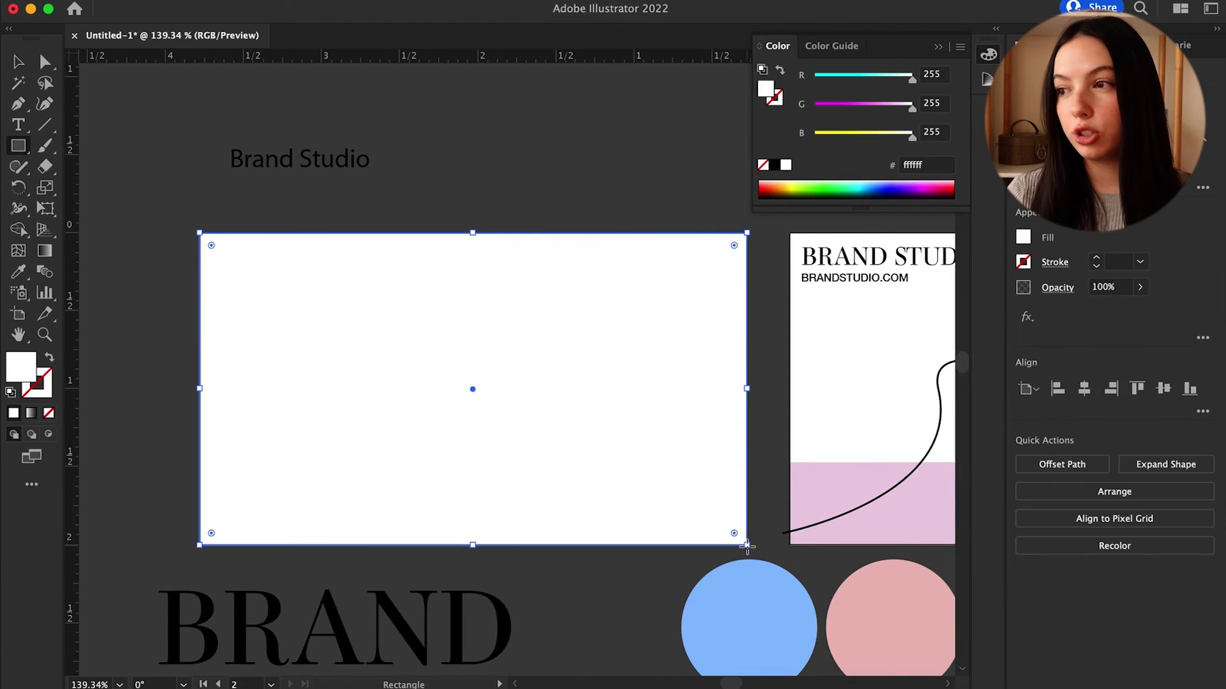
{"action": "key", "text": "v"}
{"action": "left_click_drag", "start_coordinate": [199, 388], "coordinate": [202, 389]}
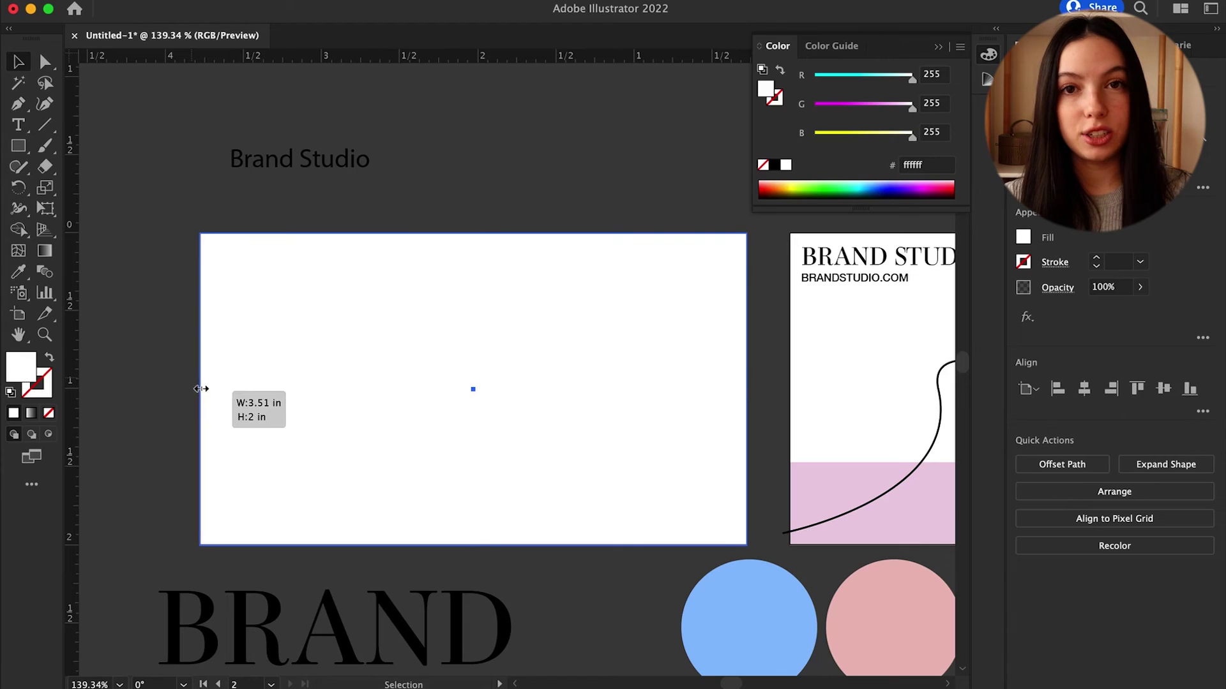
{"action": "left_click", "coordinate": [309, 214]}
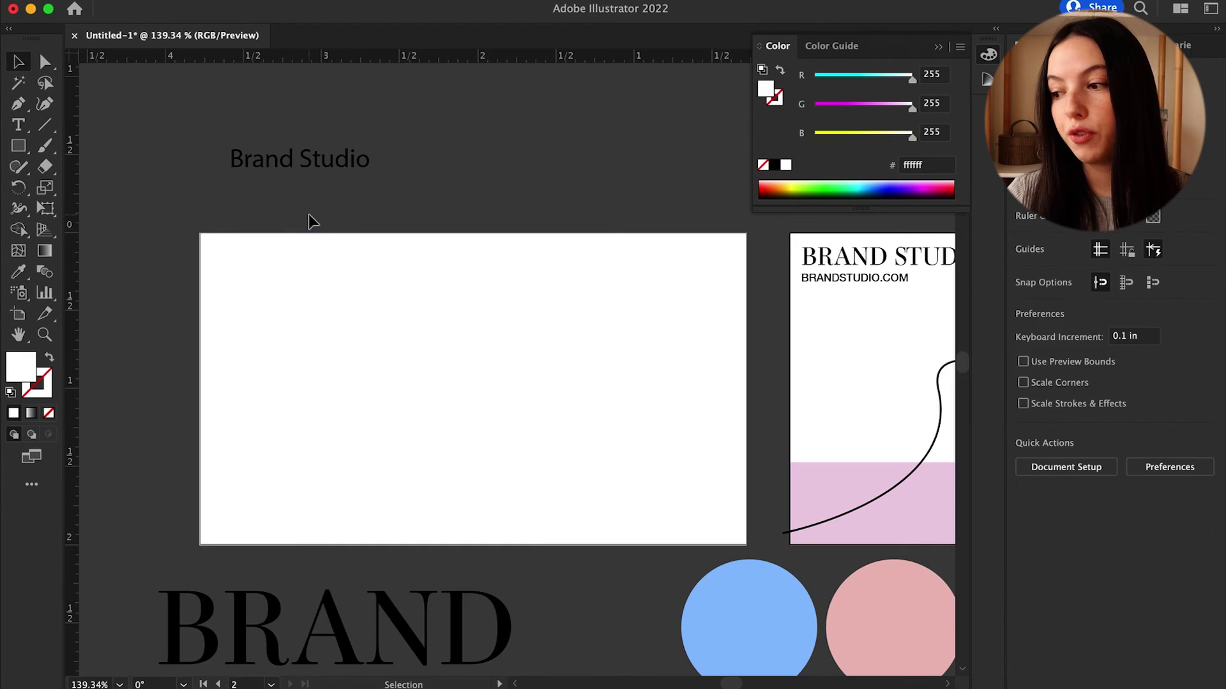
- Send the white rectangle behind the front card's wordmark and blue dots, and deselect it
{"action": "left_click", "coordinate": [365, 323]}
{"action": "key", "text": "super+shift+bracketleft"}
{"action": "left_click", "coordinate": [162, 325]}
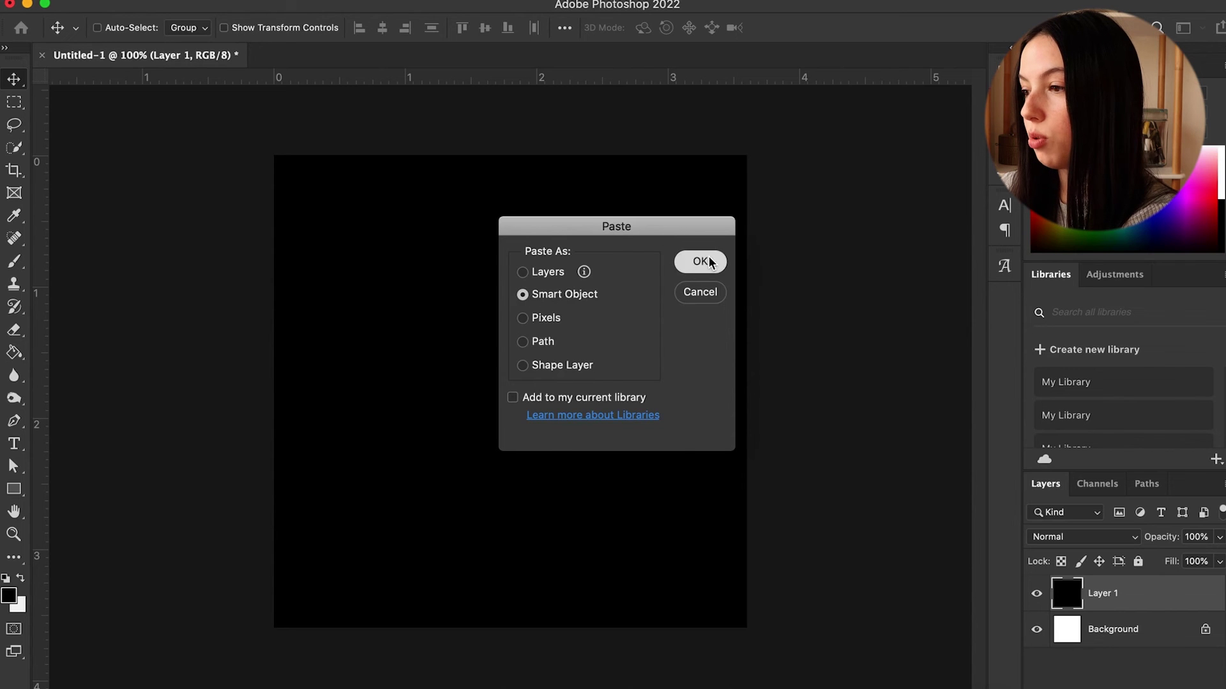
- In Photoshop, place both card sides as vector smart objects, scaled down with the BRAND side above the contact side on the black canvas
{"action": "left_click", "coordinate": [710, 262]}
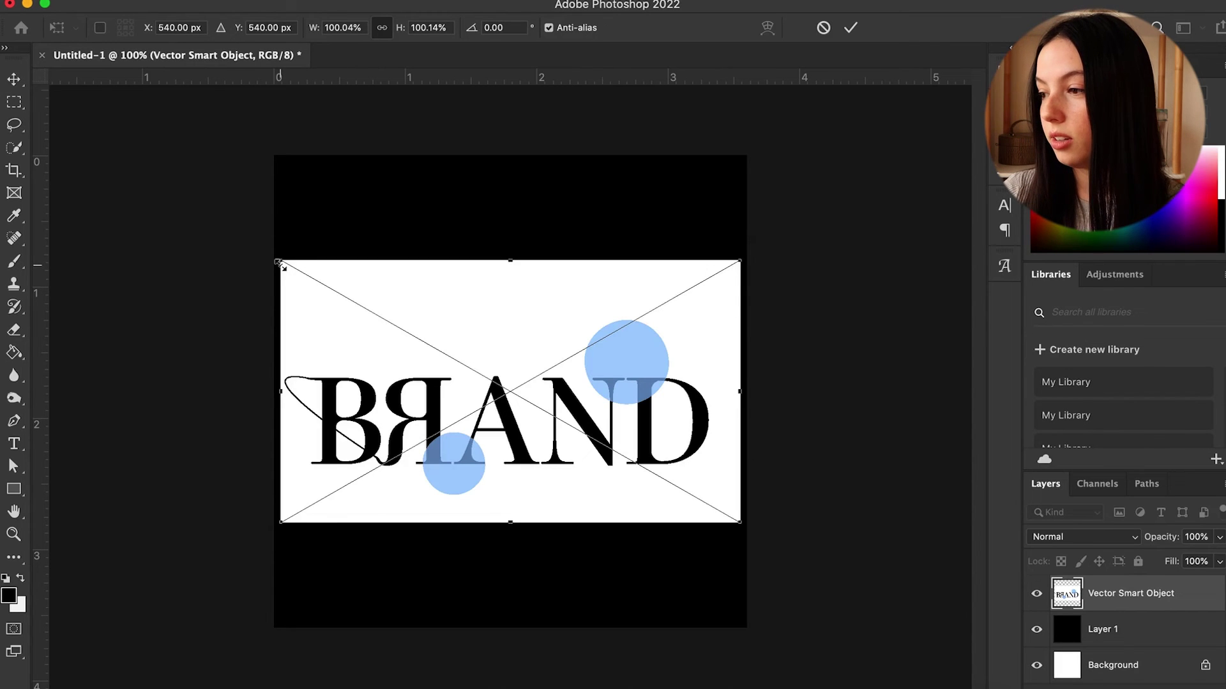
{"action": "left_click_drag", "start_coordinate": [282, 266], "coordinate": [473, 369]}
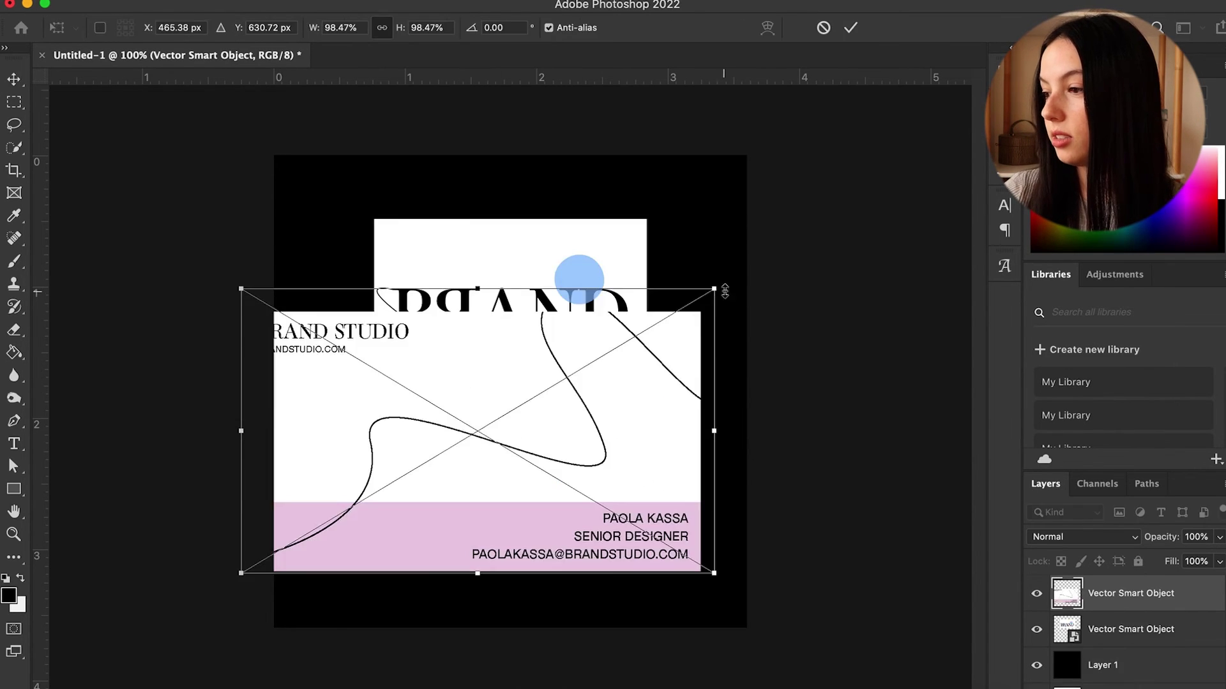
{"action": "left_click_drag", "start_coordinate": [706, 309], "coordinate": [575, 383]}
{"action": "left_click_drag", "start_coordinate": [357, 462], "coordinate": [476, 471]}
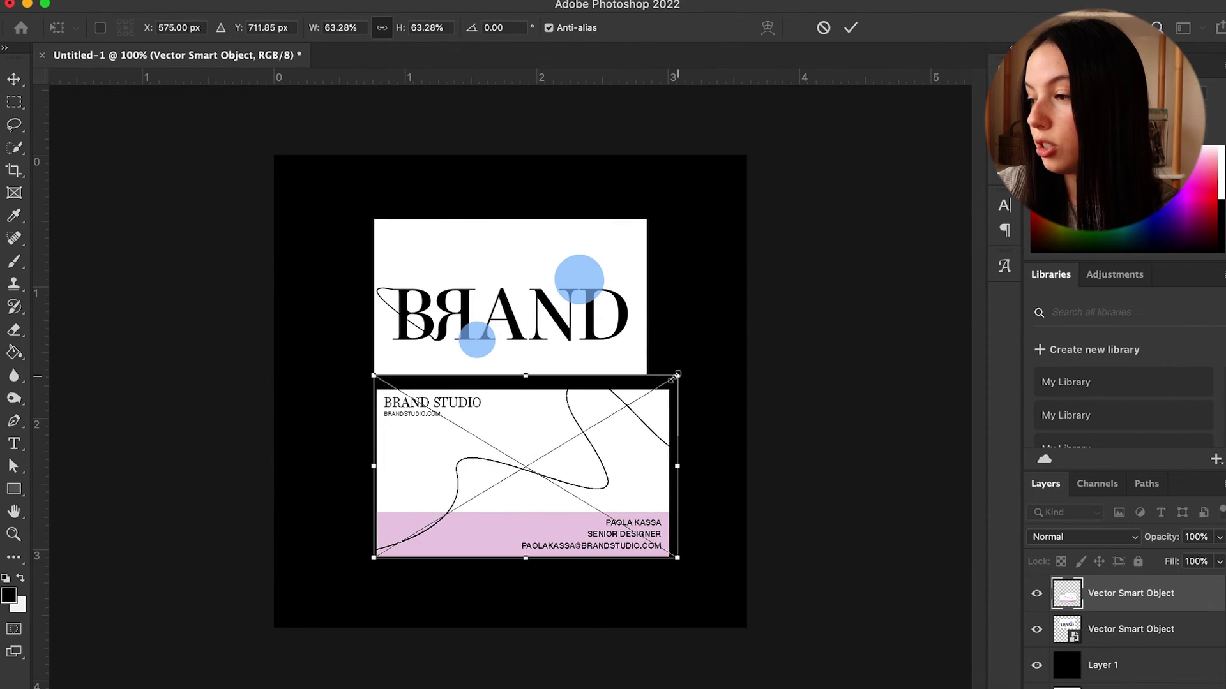
{"action": "left_click_drag", "start_coordinate": [671, 378], "coordinate": [652, 391]}
{"action": "left_click_drag", "start_coordinate": [595, 474], "coordinate": [654, 452]}
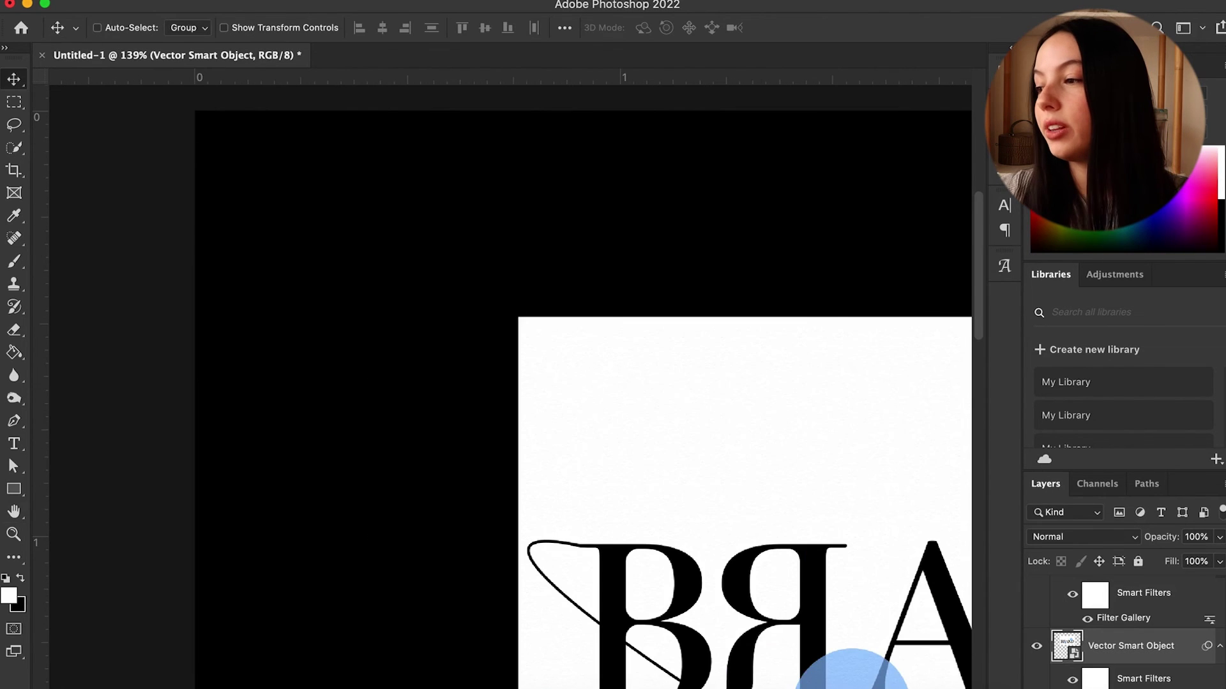
- Open the Filter Gallery for the front card's smart object and set the Sandstone Texturizer's scaling to 50%
{"action": "left_click", "coordinate": [141, 4]}
{"action": "scroll", "coordinate": [571, 411], "scroll_direction": "up", "scroll_amount": 3}
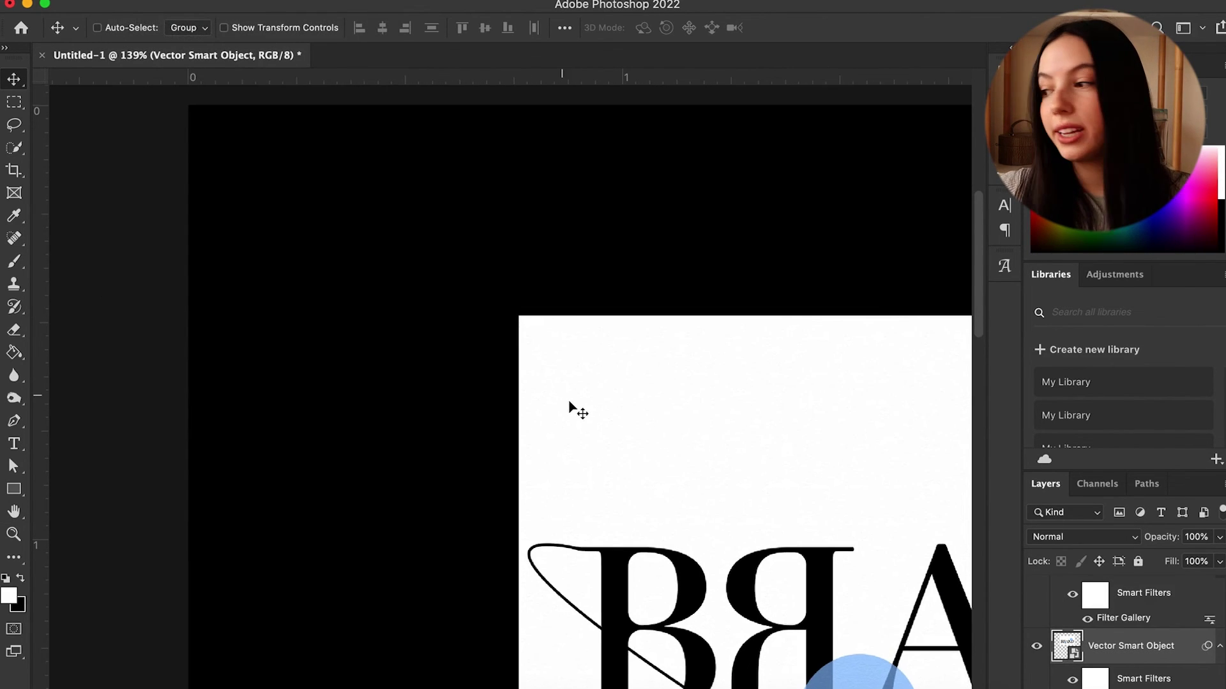
{"action": "scroll", "coordinate": [570, 402], "scroll_direction": "down", "scroll_amount": 1}
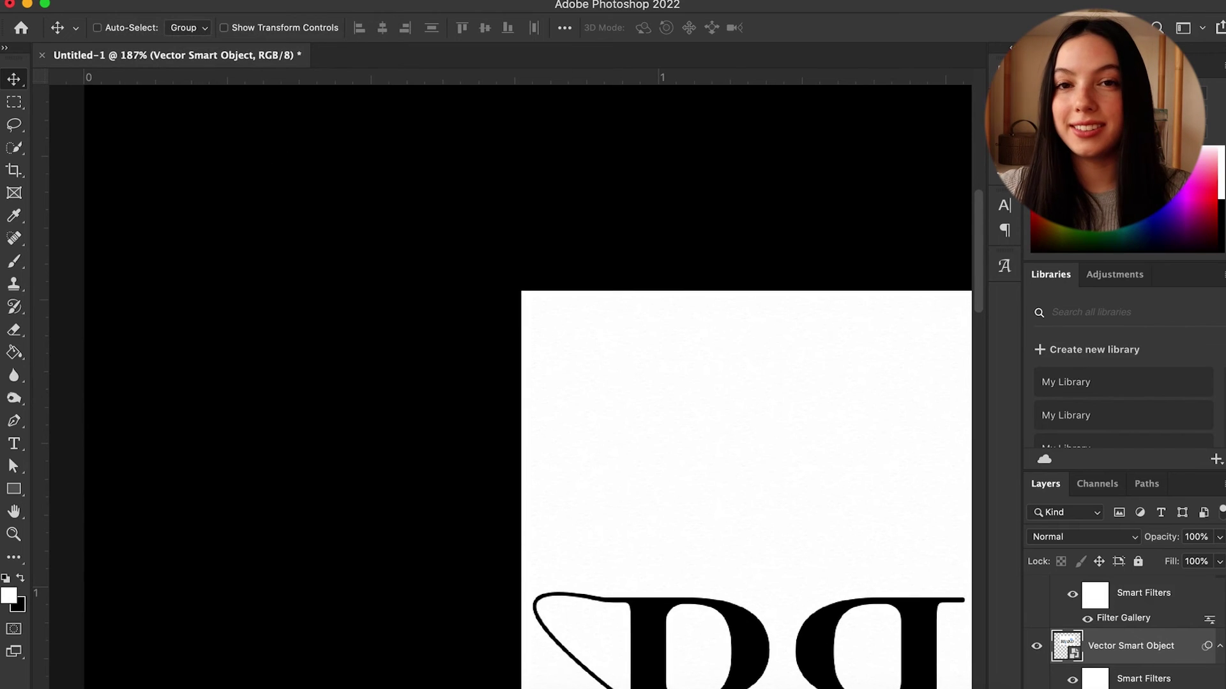
{"action": "left_click", "coordinate": [131, 1]}
{"action": "left_click", "coordinate": [712, 399]}
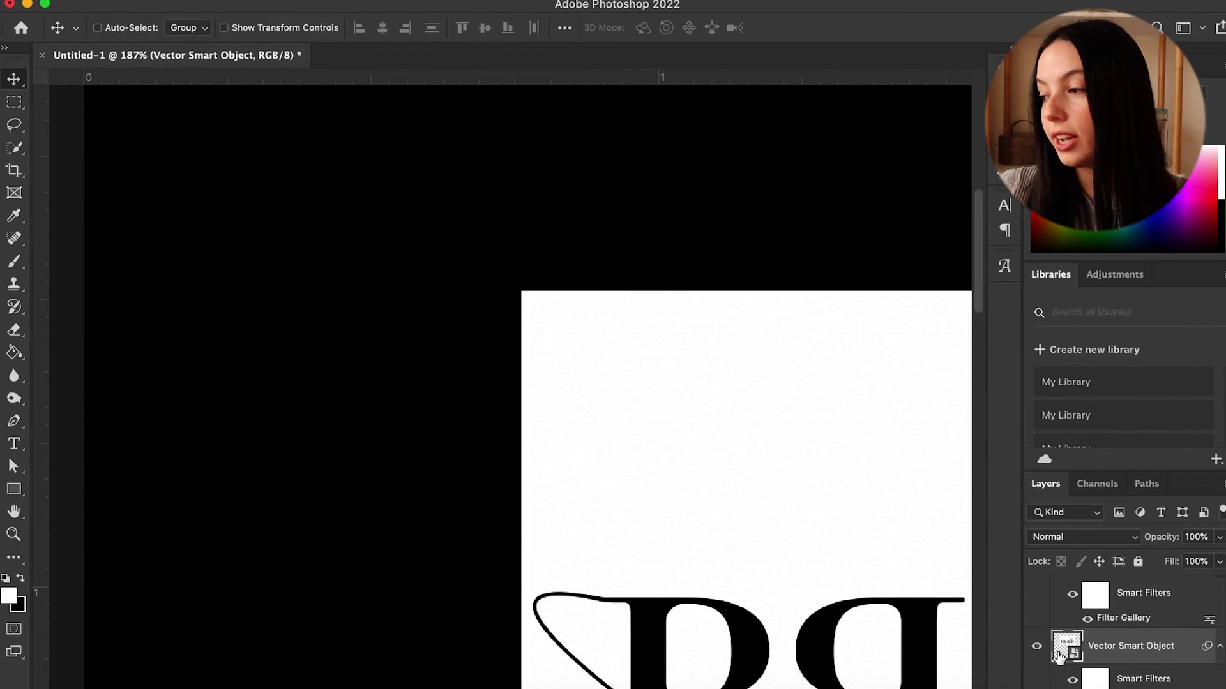
{"action": "left_click", "coordinate": [393, 1]}
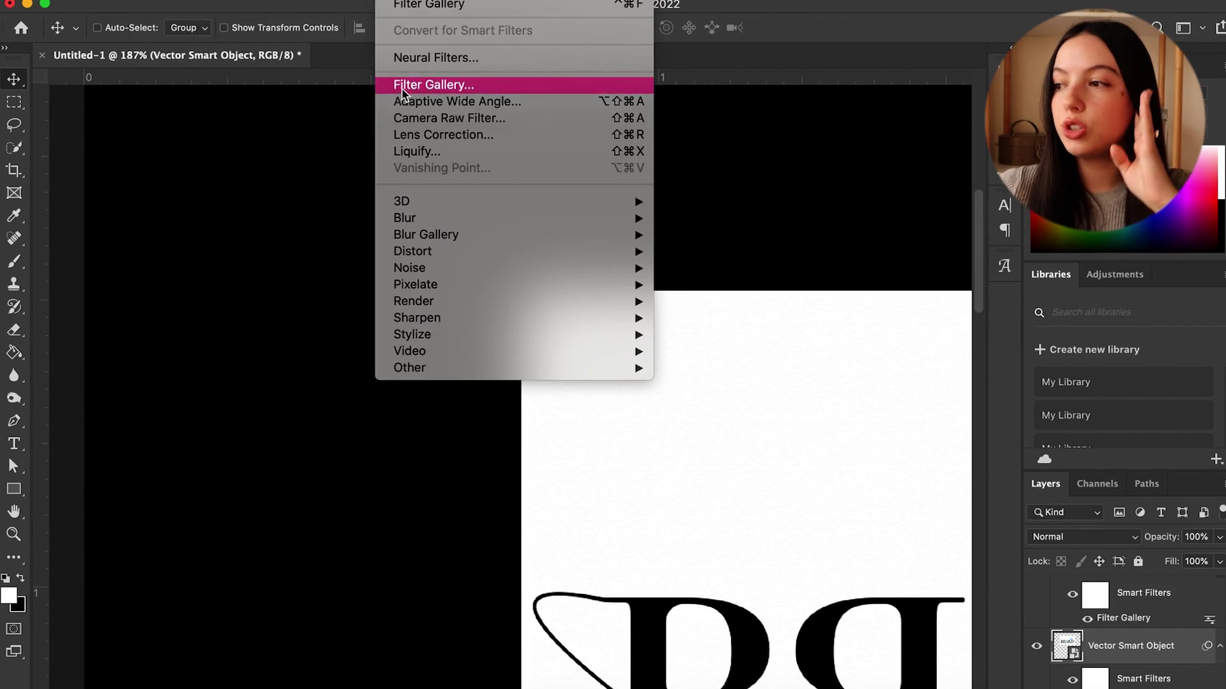
{"action": "left_click", "coordinate": [402, 86]}
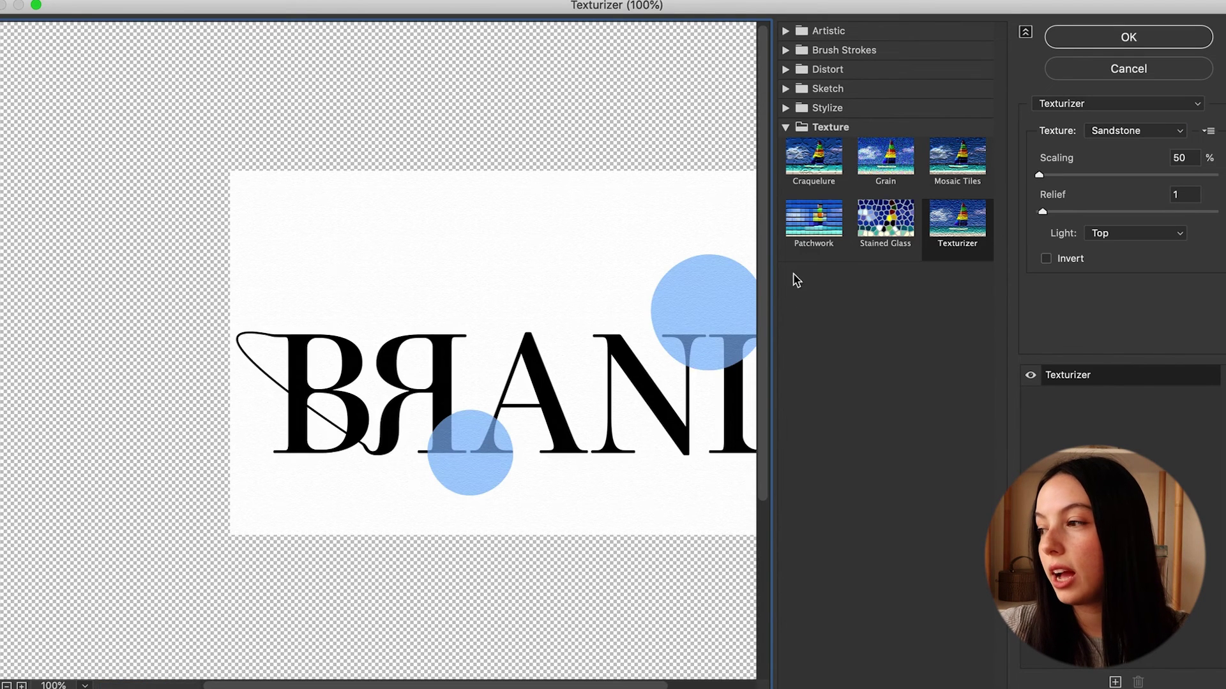
{"action": "left_click", "coordinate": [1040, 176]}
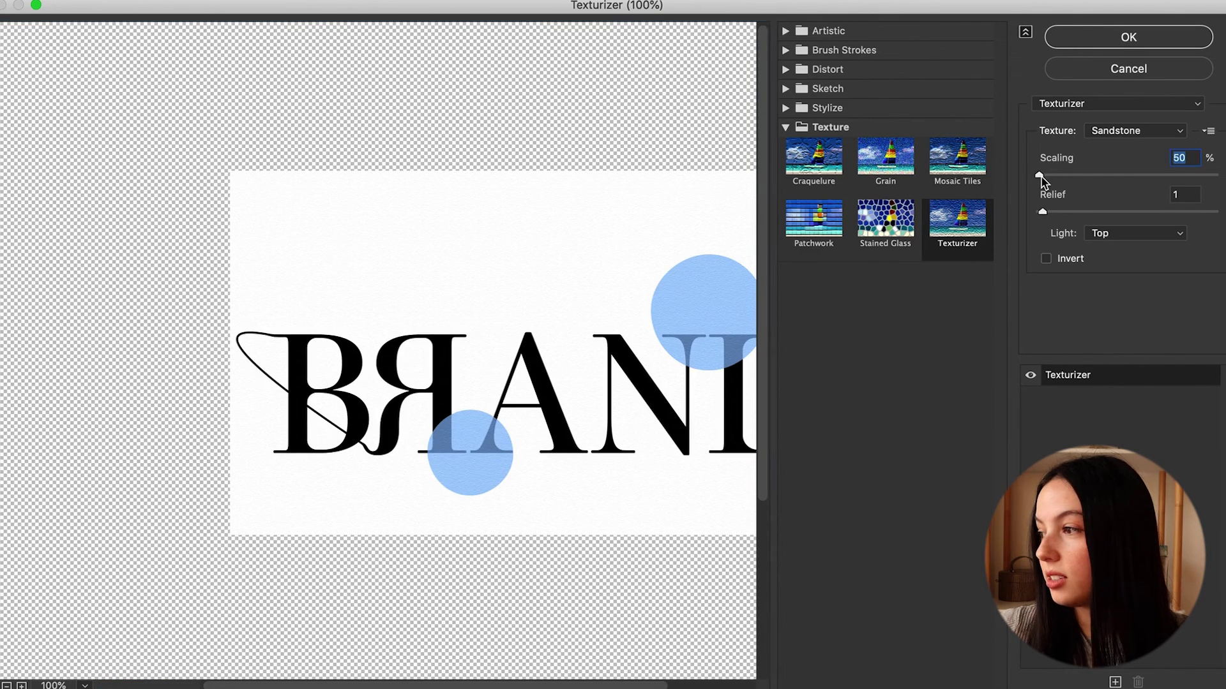